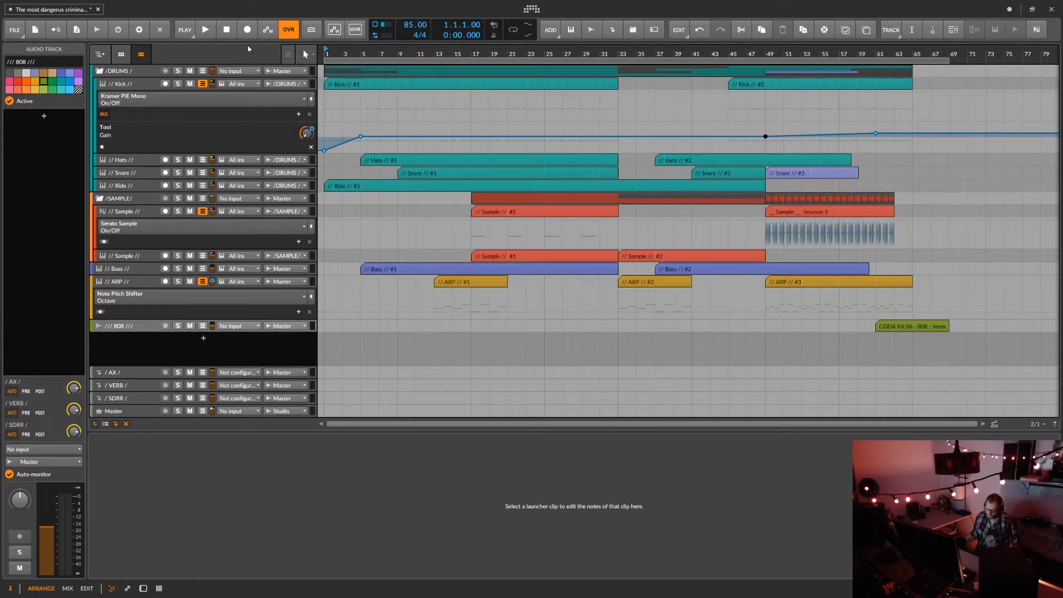
Play the arrangement from the start, enlarge the track rows and hide the empty editor below them.
left_click(205, 31)
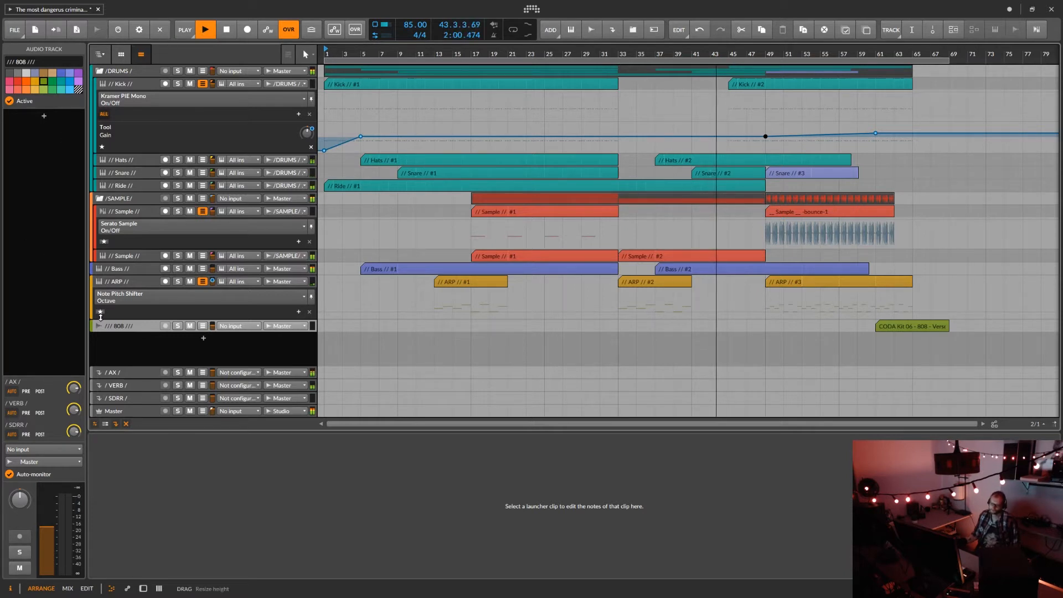
left_click(105, 424)
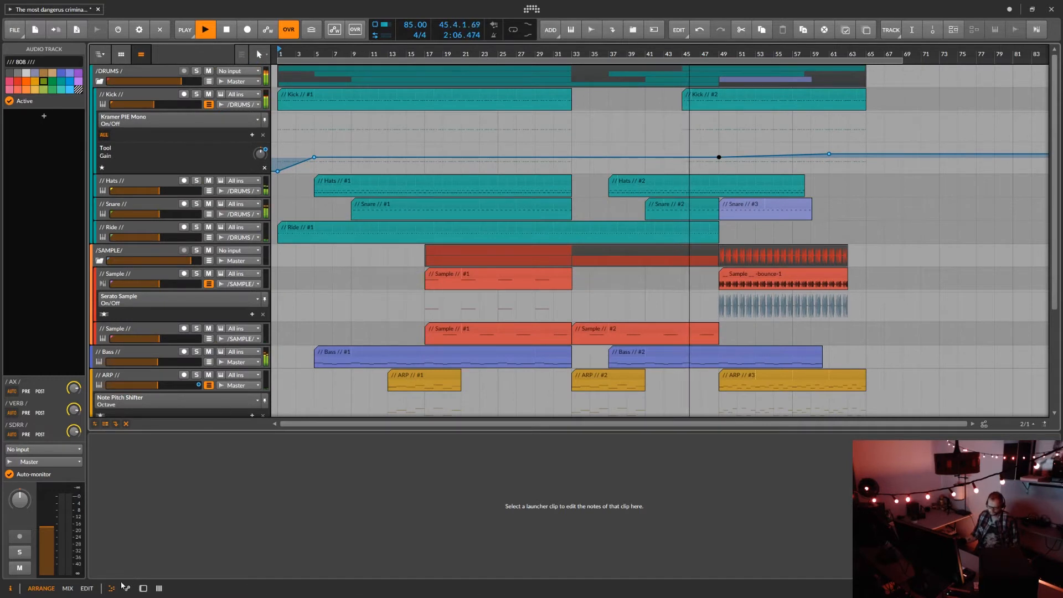
left_click(143, 589)
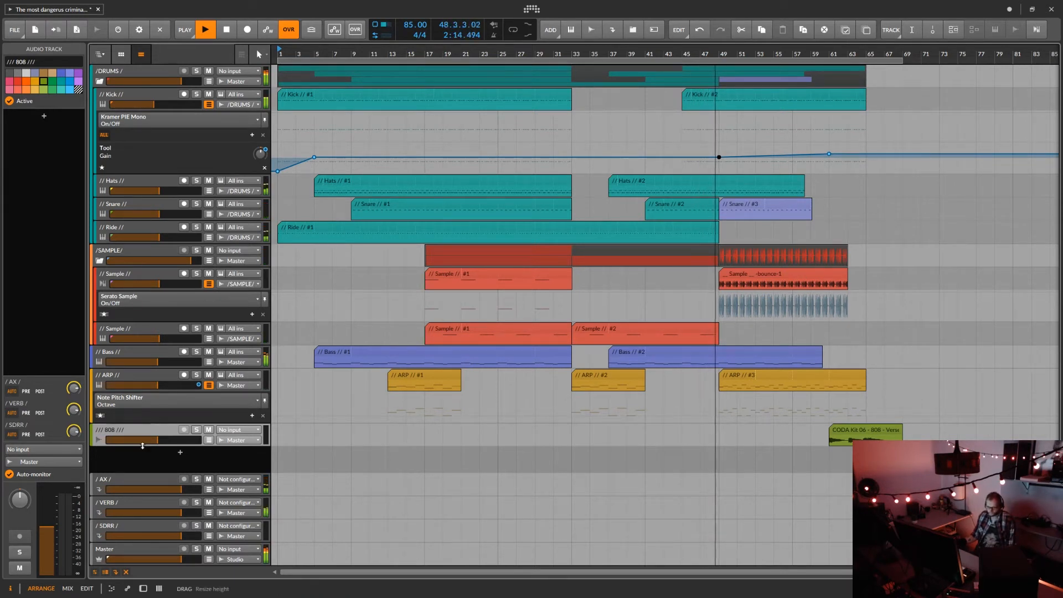
mouse_move(142, 446)
left_mouse_down()
mouse_move(139, 481)
mouse_move(137, 456)
left_mouse_up()
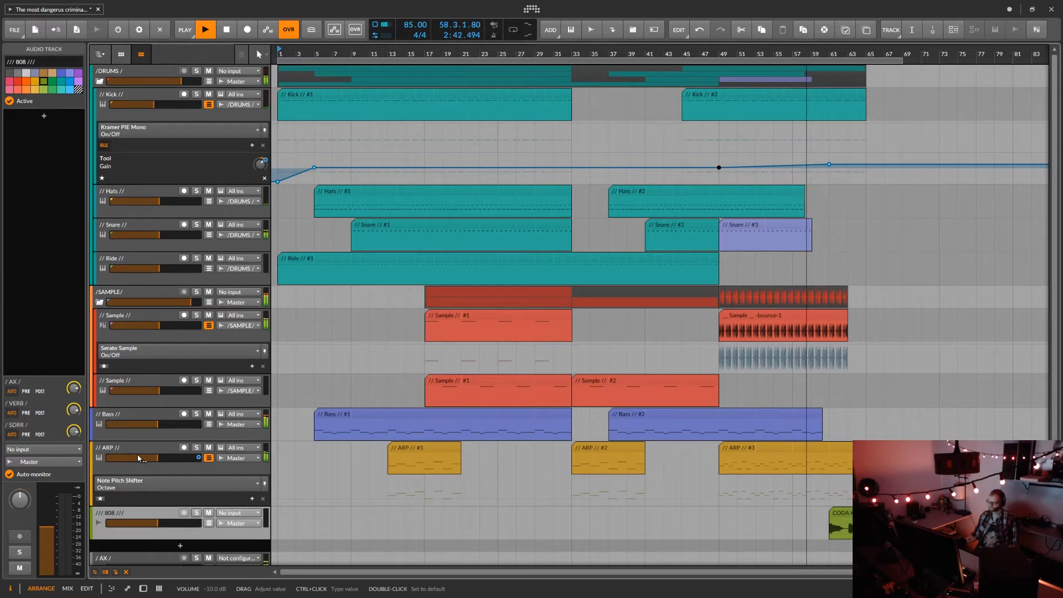
Follow the ARP track's volume fade while the arrangement plays past the 808 clip, and stop playback.
scroll(137, 457, "down", 1)
scroll(138, 457, "down", 5)
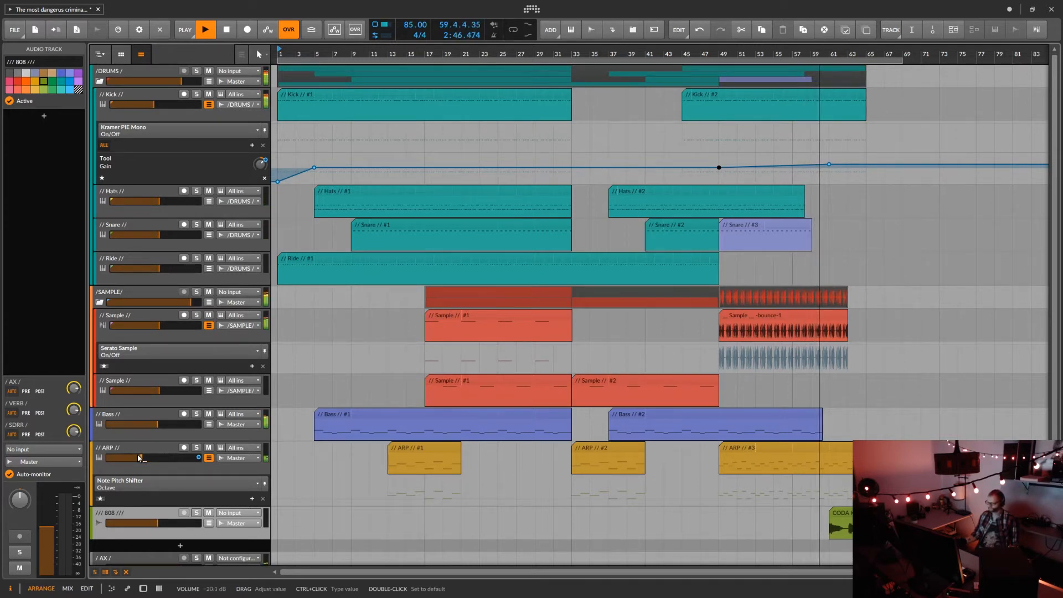
scroll(138, 457, "down", 5)
scroll(137, 457, "down", 6)
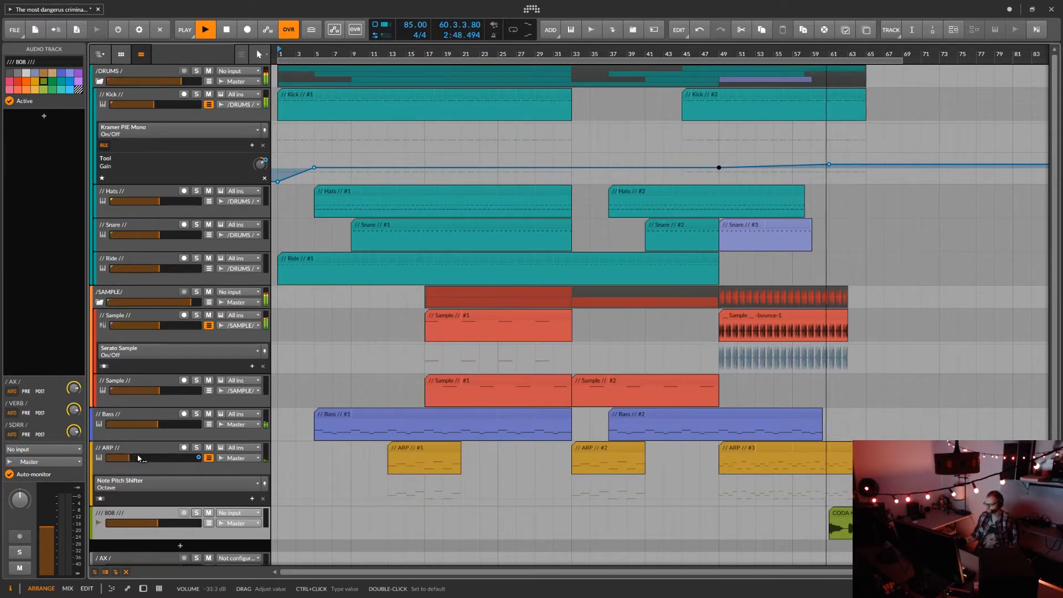
scroll(138, 457, "down", 5)
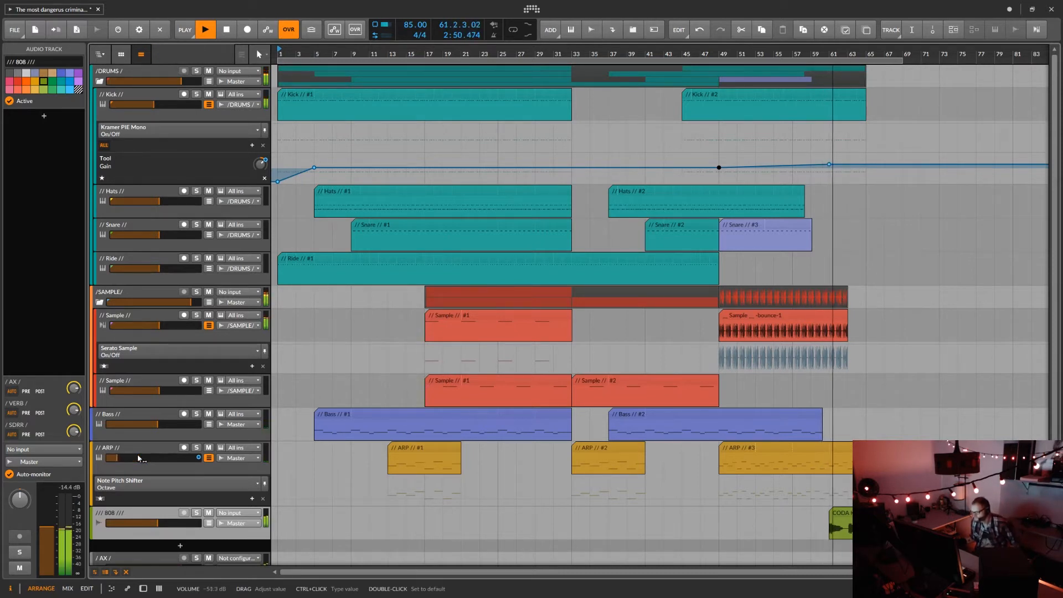
scroll(137, 457, "down", 2)
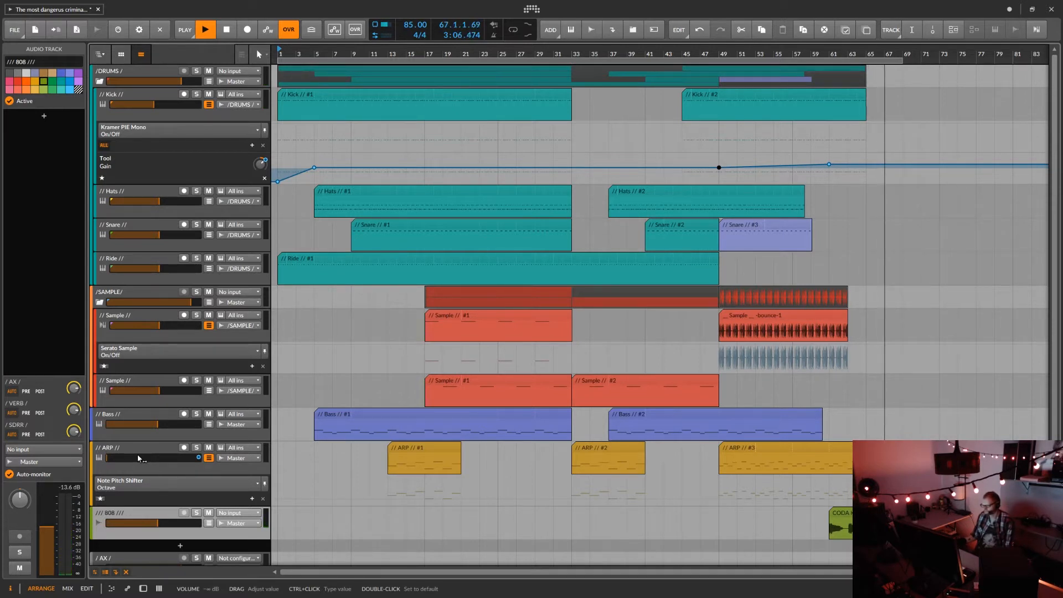
key("space")
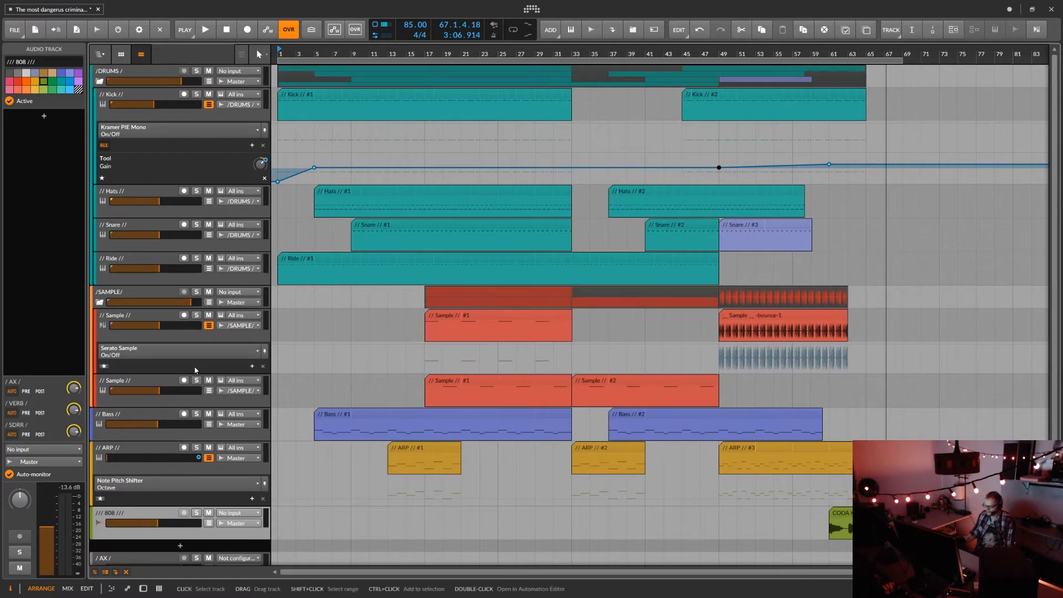
Mark bars 27–33 on the first Sample track, the ARP #1 clip, and the empty stretch from bar 49 on the second Sample track.
left_click_drag(516, 333, 572, 336)
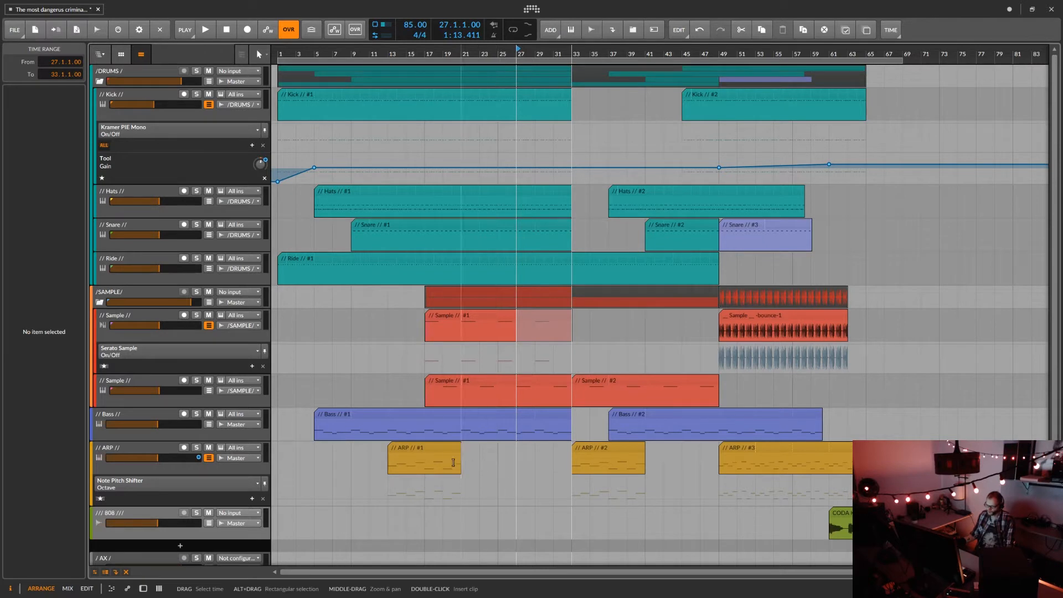
left_click(442, 451)
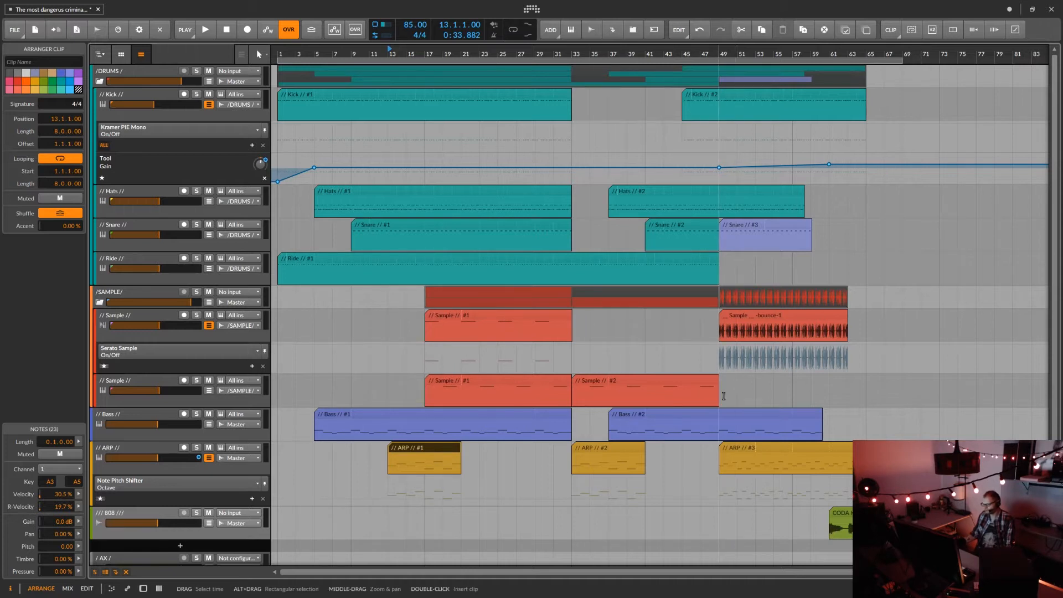
left_click_drag(723, 396, 820, 387)
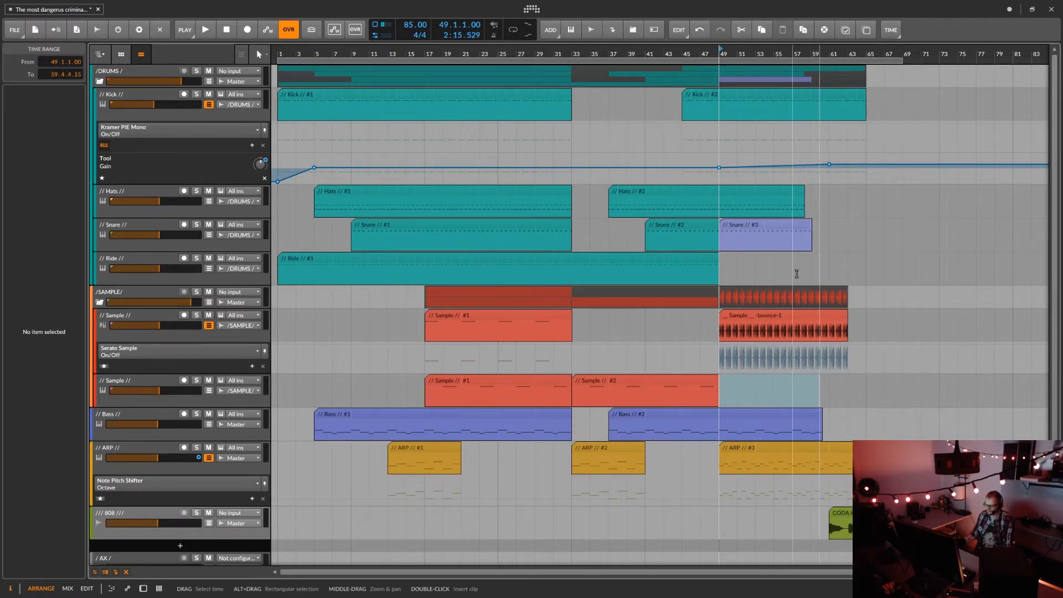
Examine the Snare #2 clip's notes and the lower arrangement tracks, and close the note editor.
double_click(682, 226)
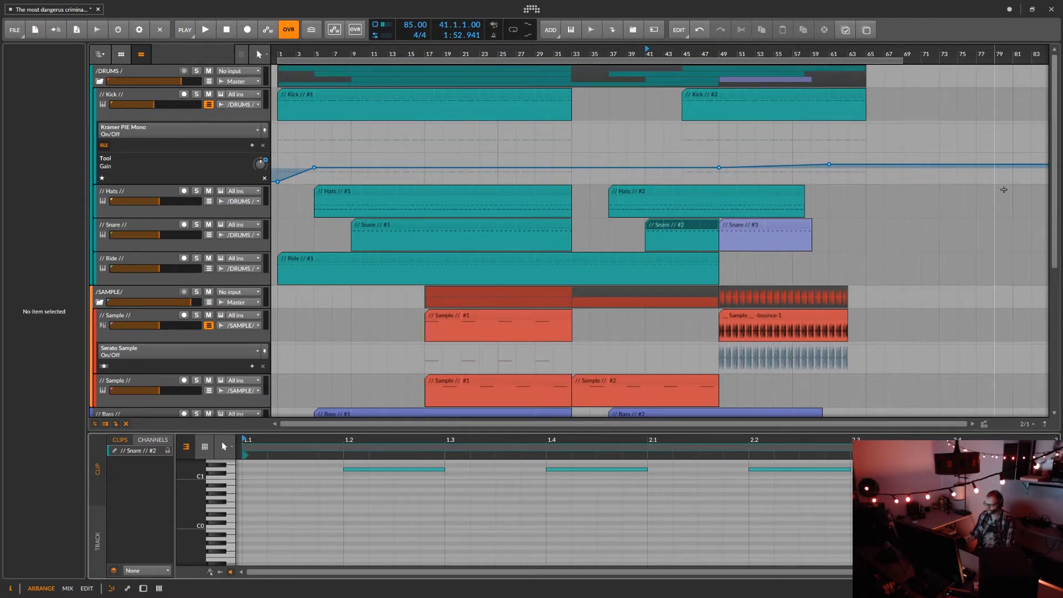
left_click_drag(1057, 190, 1040, 277)
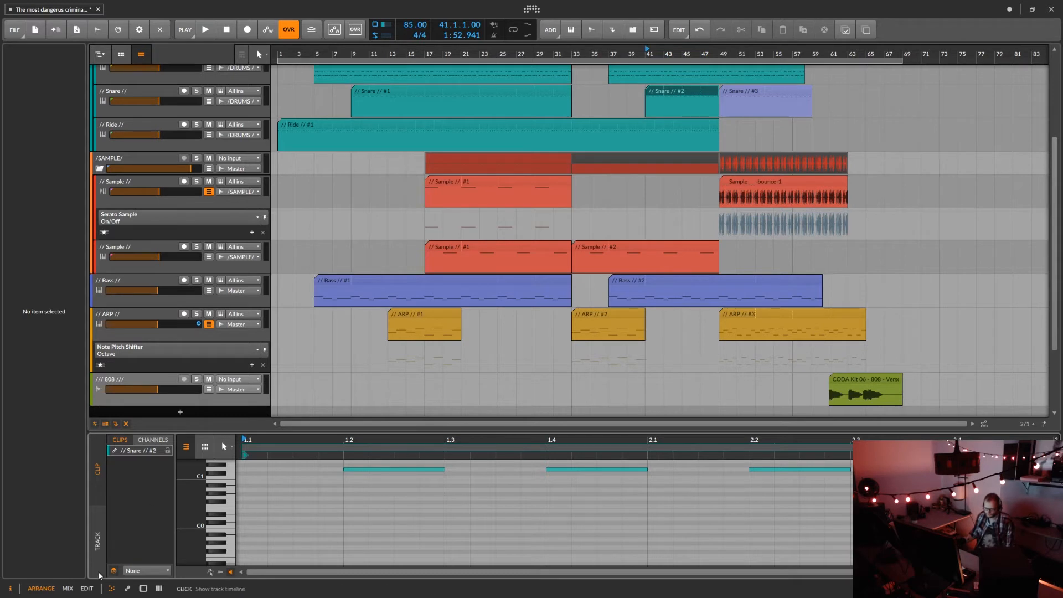
left_click(110, 589)
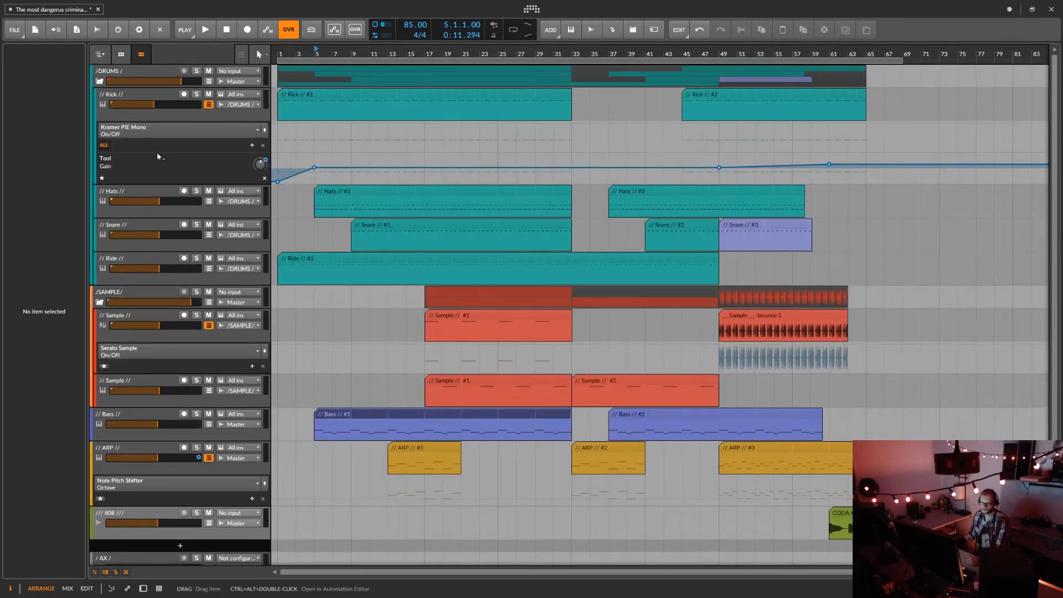
Collapse the DRUMS and SAMPLE groups and hide the ARP track's automation lanes.
left_click(100, 81)
left_click(99, 104)
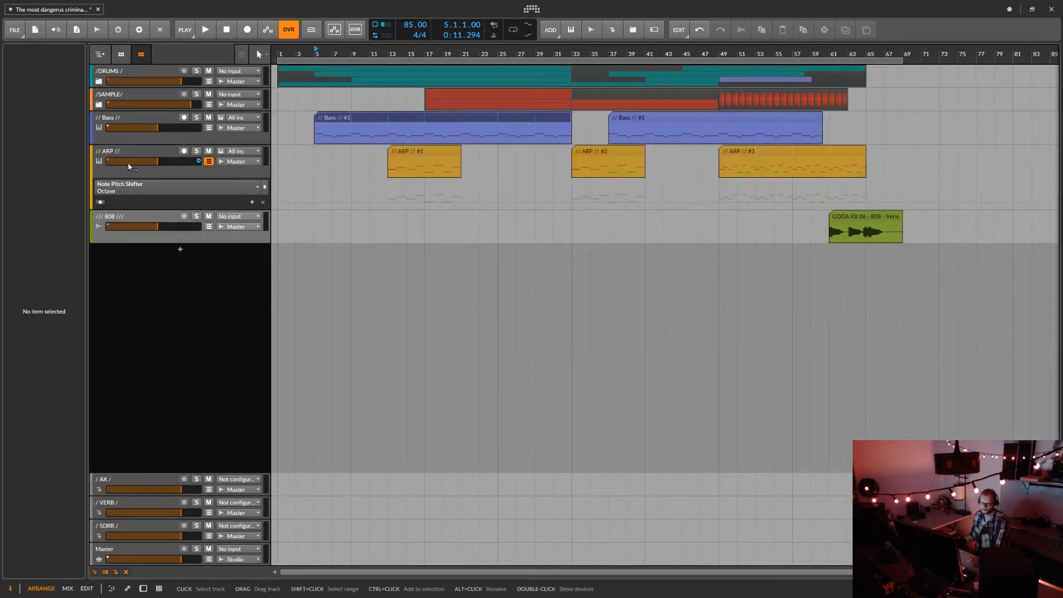
left_click(210, 162)
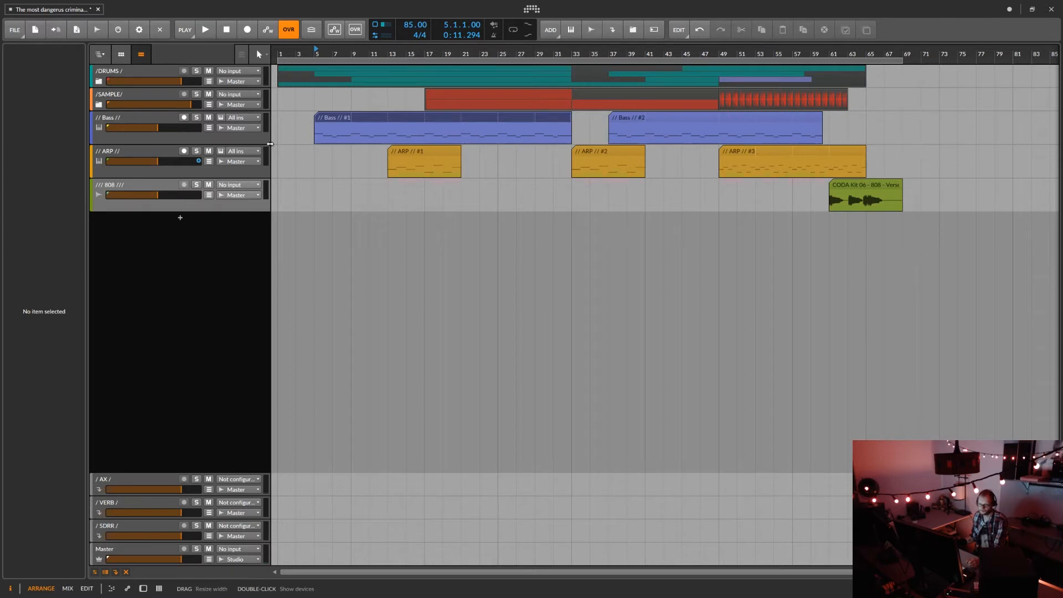
Show only the clip launcher in place of the arranger, expand the DRUMS group and stop all clips.
left_click(121, 55)
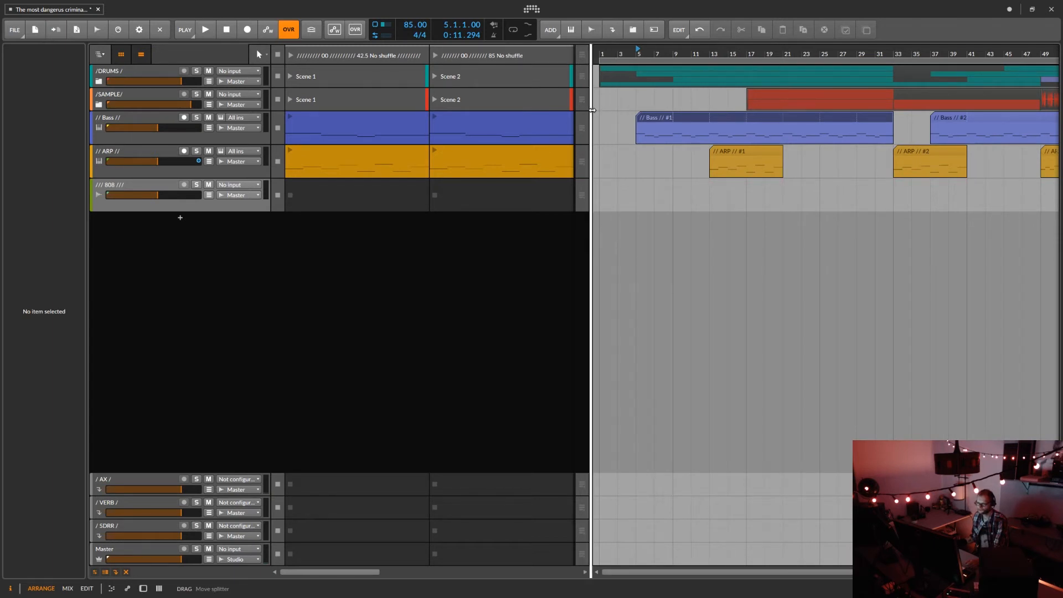
left_click(141, 55)
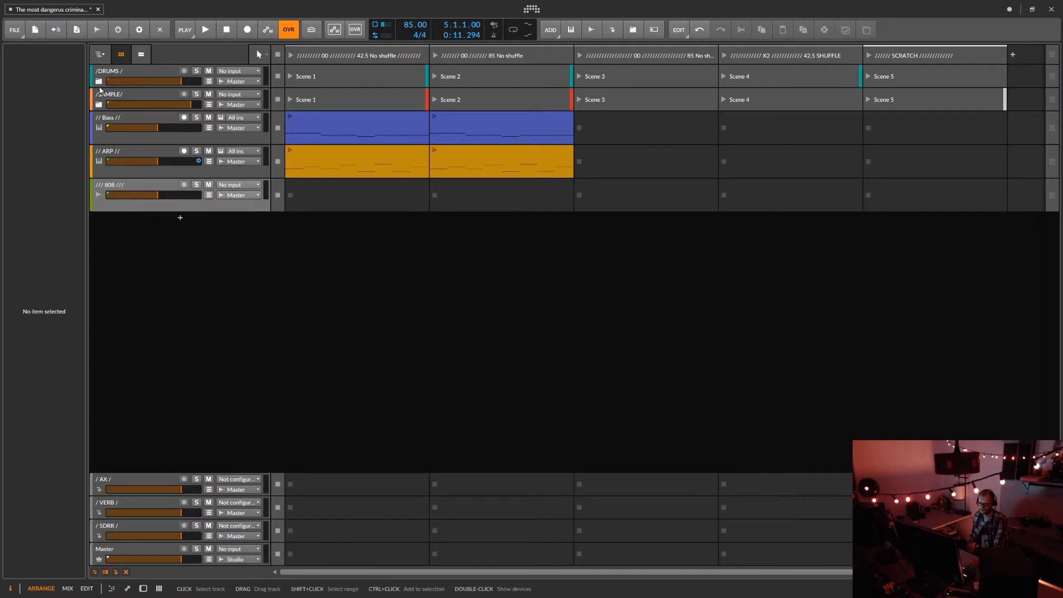
left_click(99, 82)
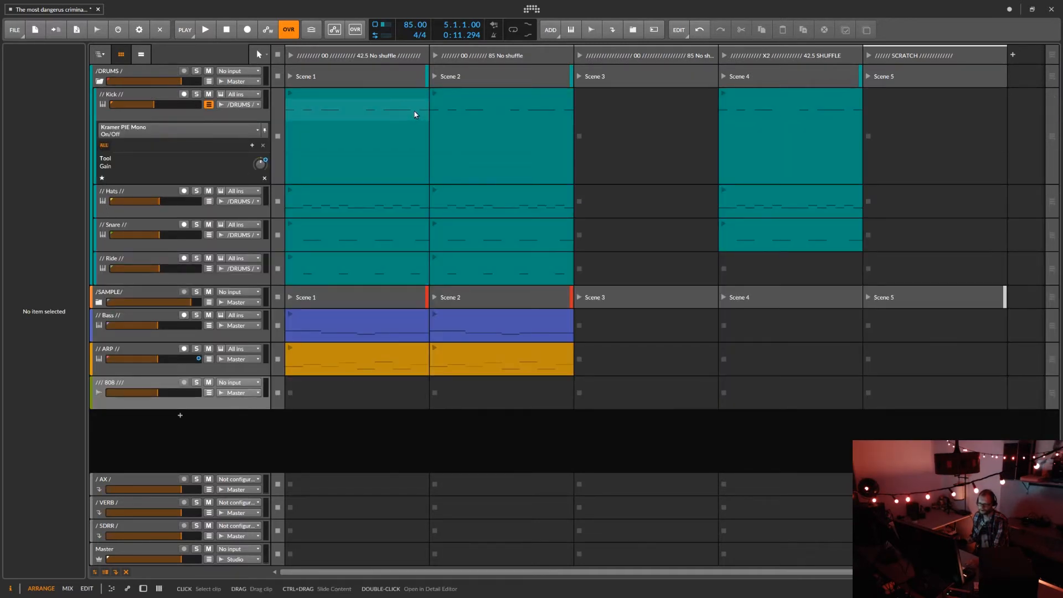
left_click(277, 55)
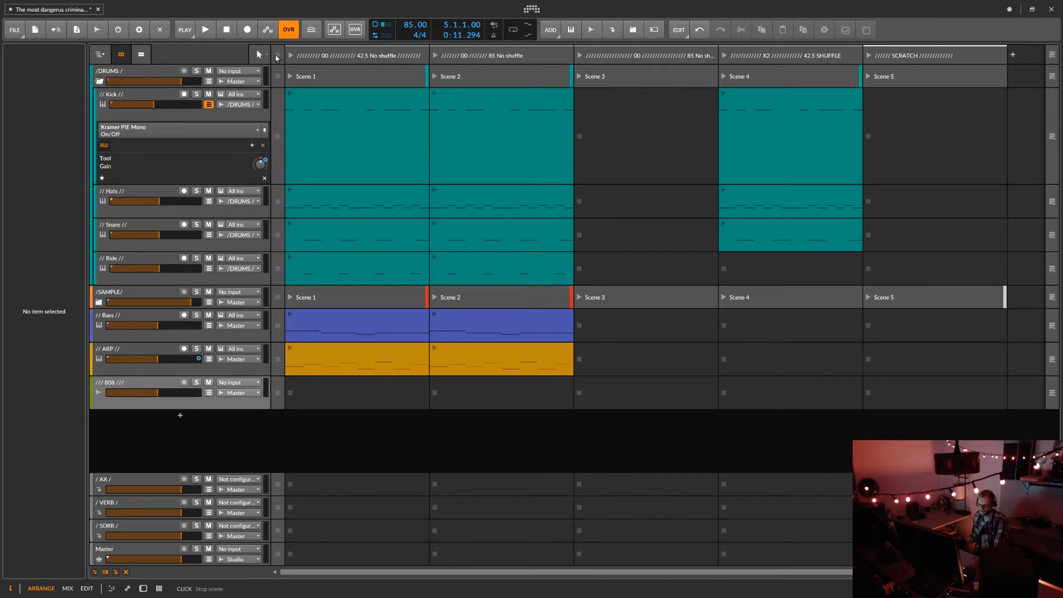
Open the Scene 1 Kick clip's notes for viewing, audition the clip and stop playback.
double_click(326, 98)
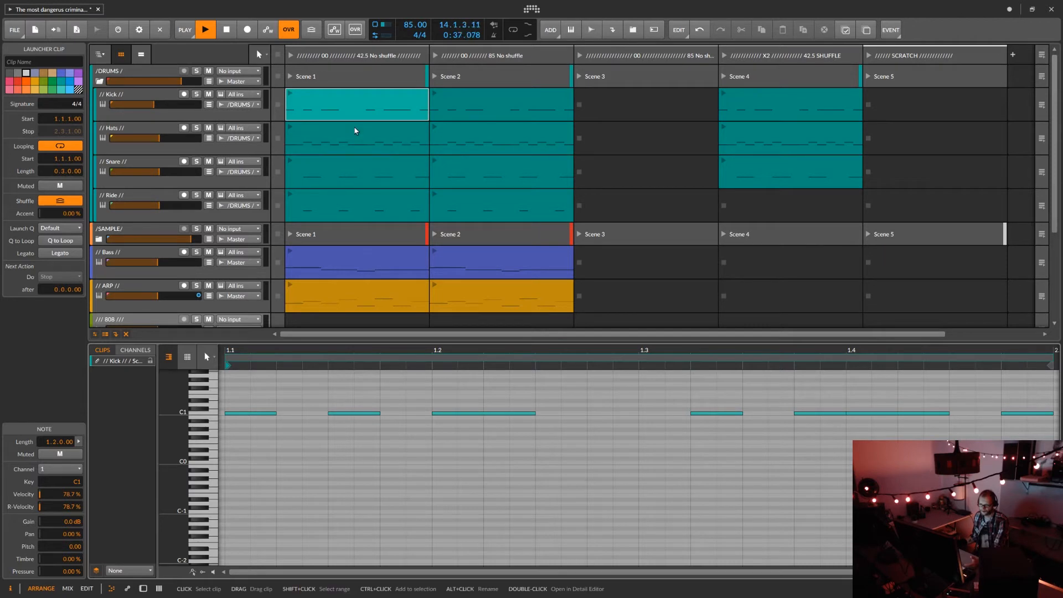
left_click(288, 95)
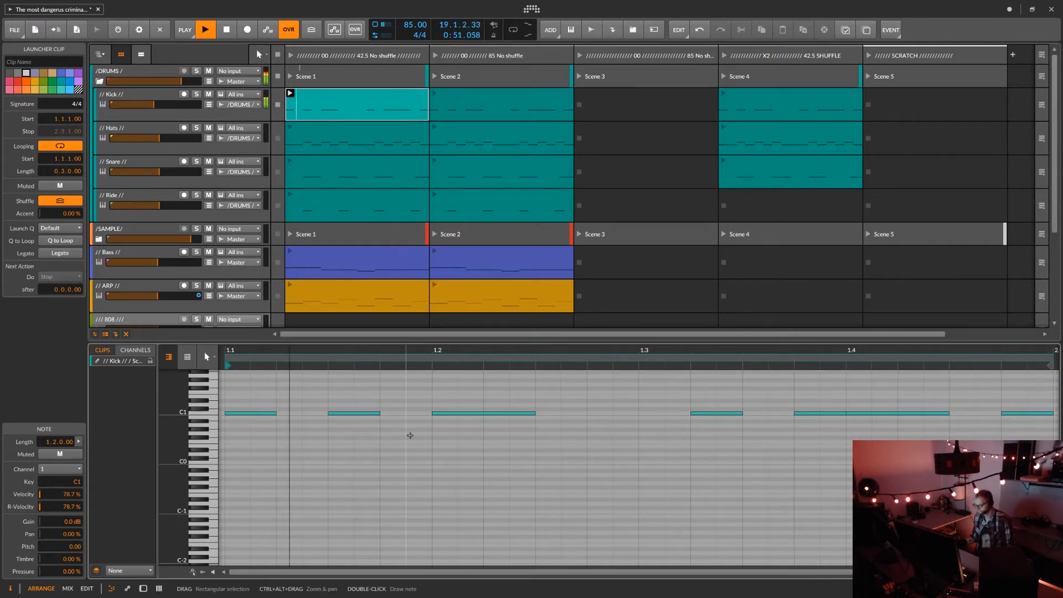
key("space")
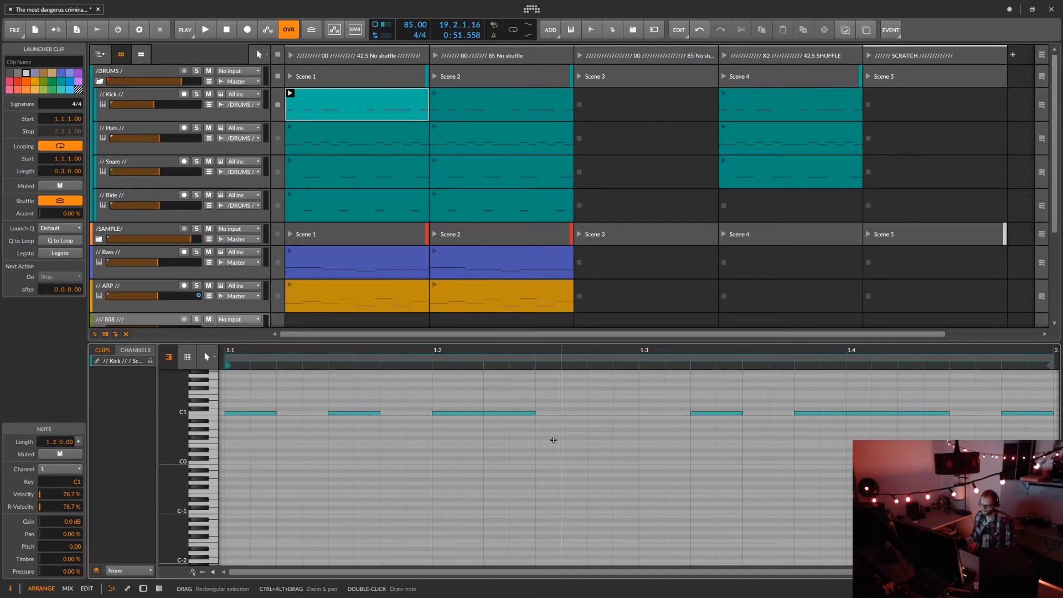
Audition the Scene 1 Hats clip with its notes and velocity lane displayed, and stop playback.
left_click(355, 135)
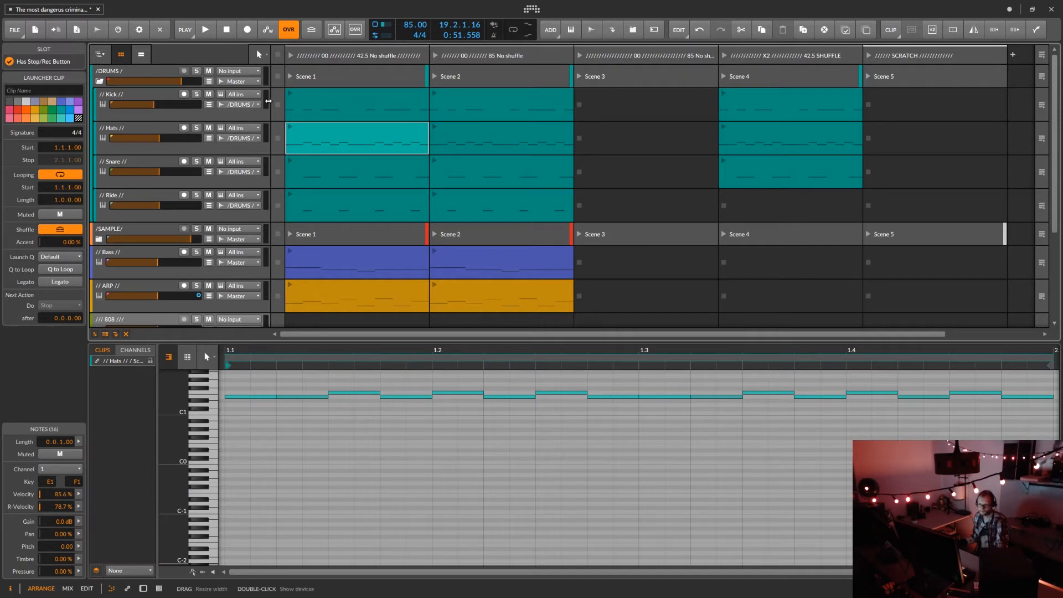
left_click(288, 129)
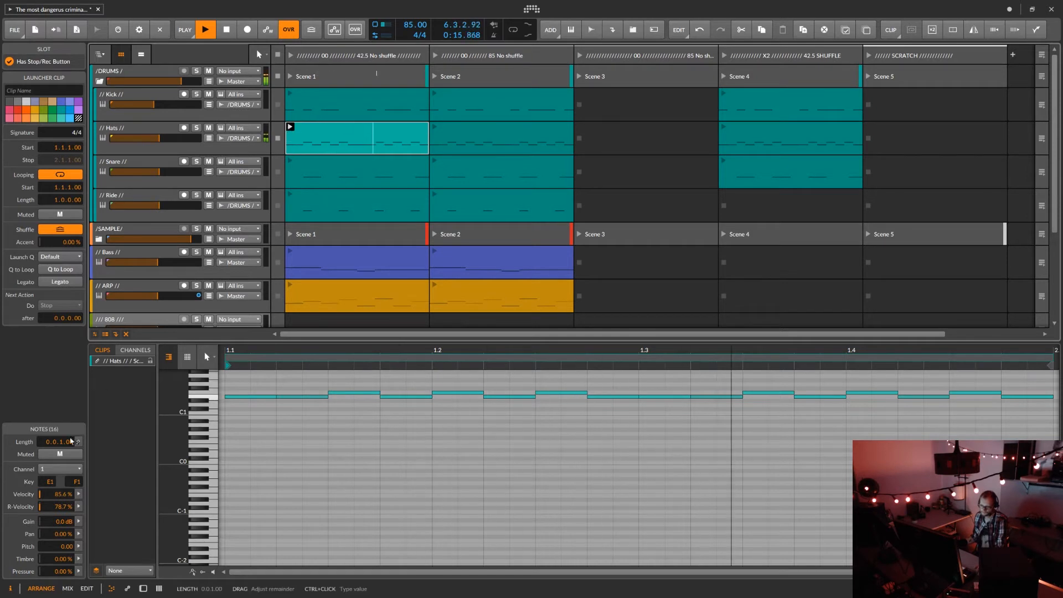
left_click(199, 576)
left_click(202, 574)
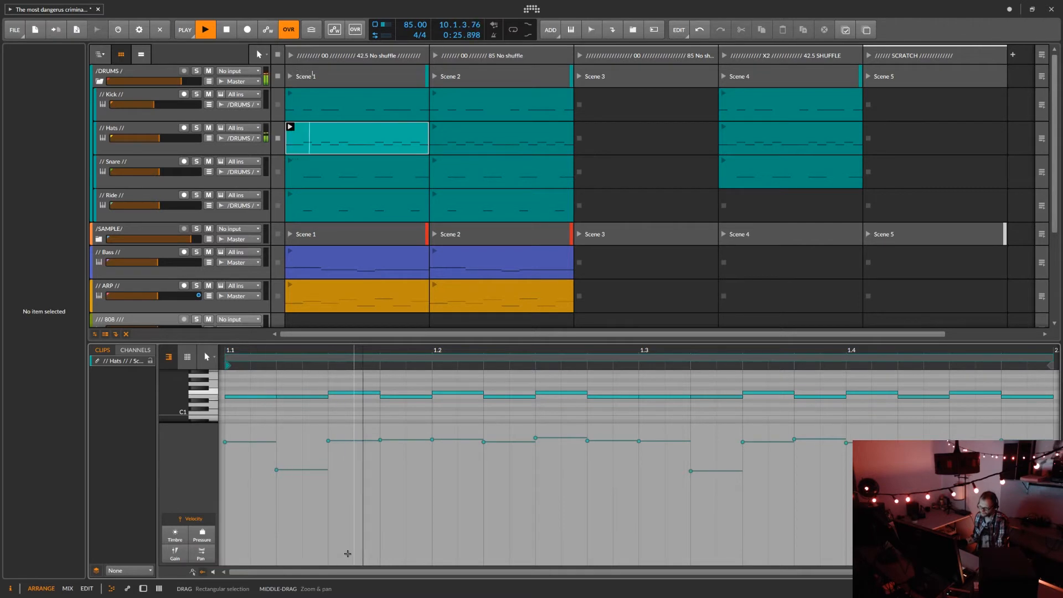
key("space")
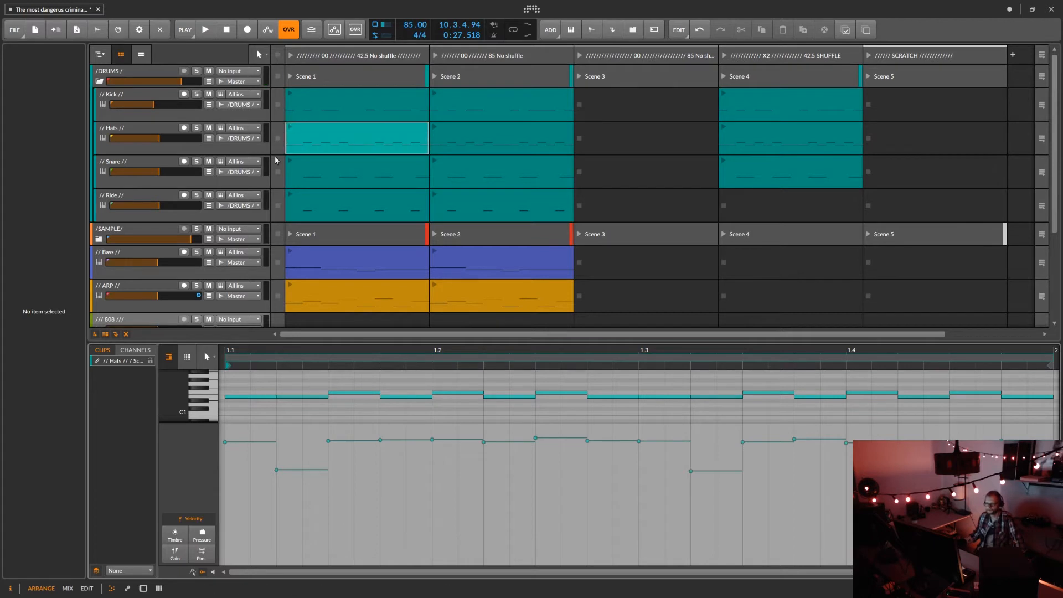
Audition the Scene 1 Snare clip, open its notes for viewing and stop the clip.
left_click(288, 161)
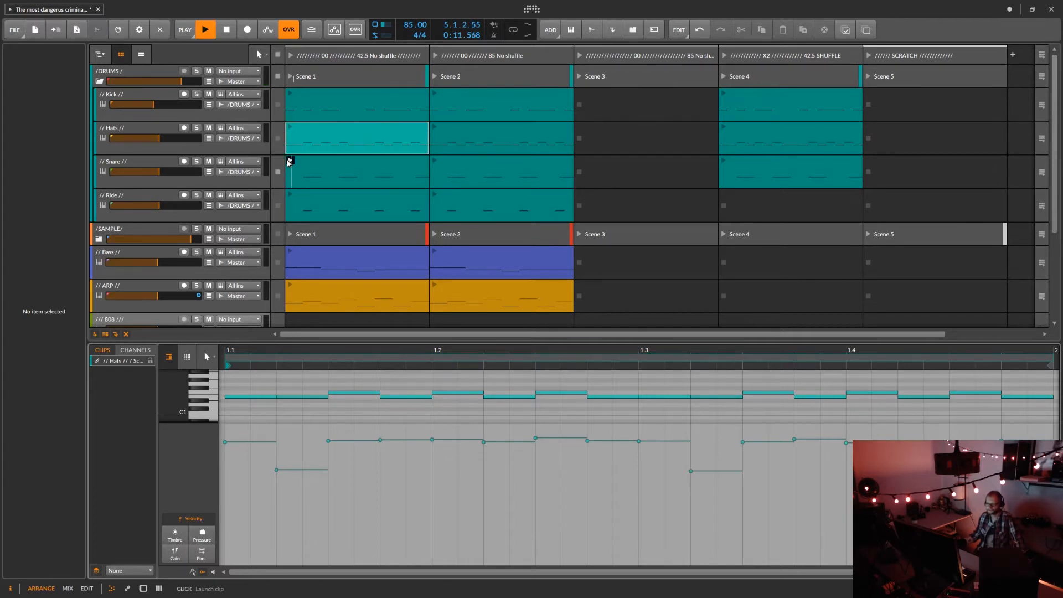
left_click(335, 166)
double_click(335, 166)
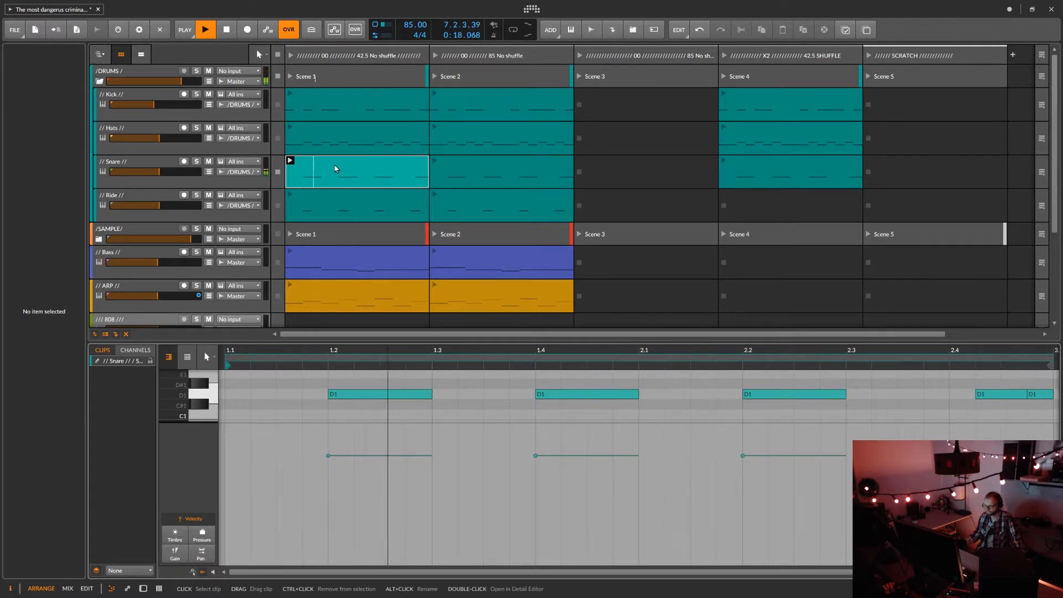
left_click(278, 172)
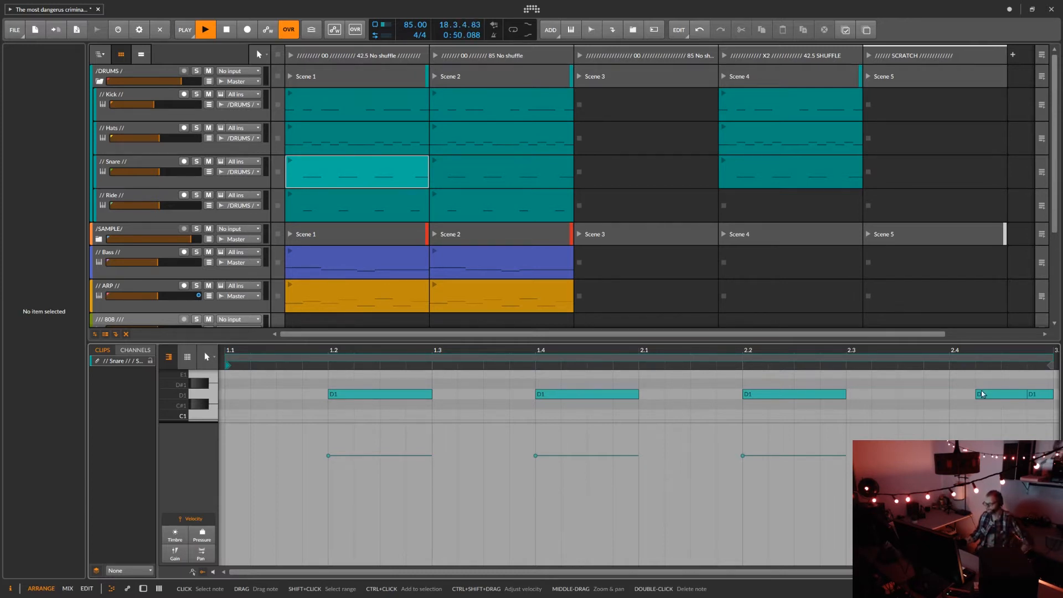
Play the Scene 1 Kick and Snare clips together with their notes layered, stop them and return to the Snare clip alone.
left_click(290, 93)
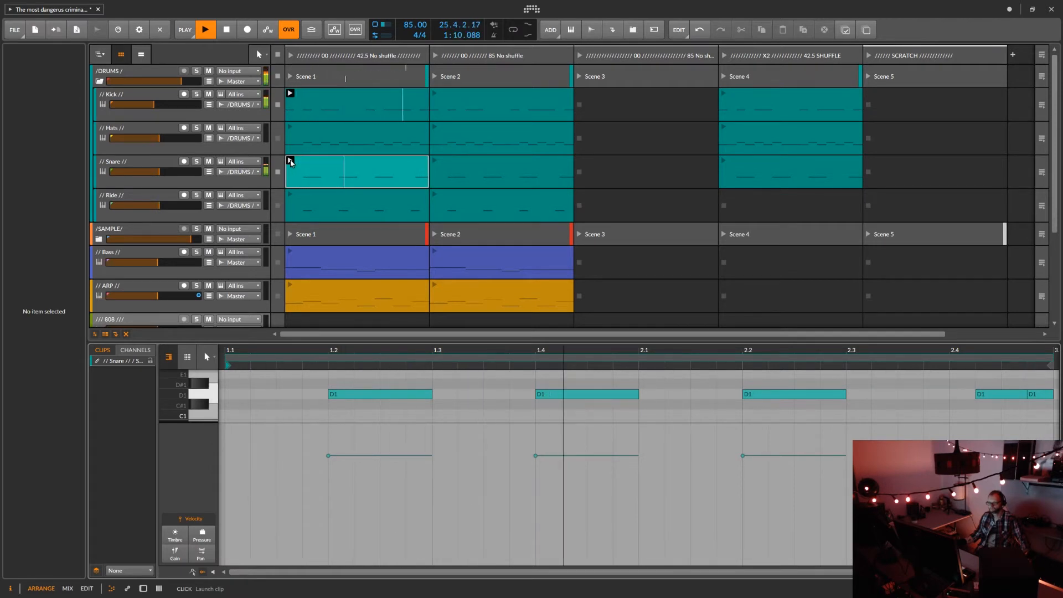
left_click(327, 97, "ctrl")
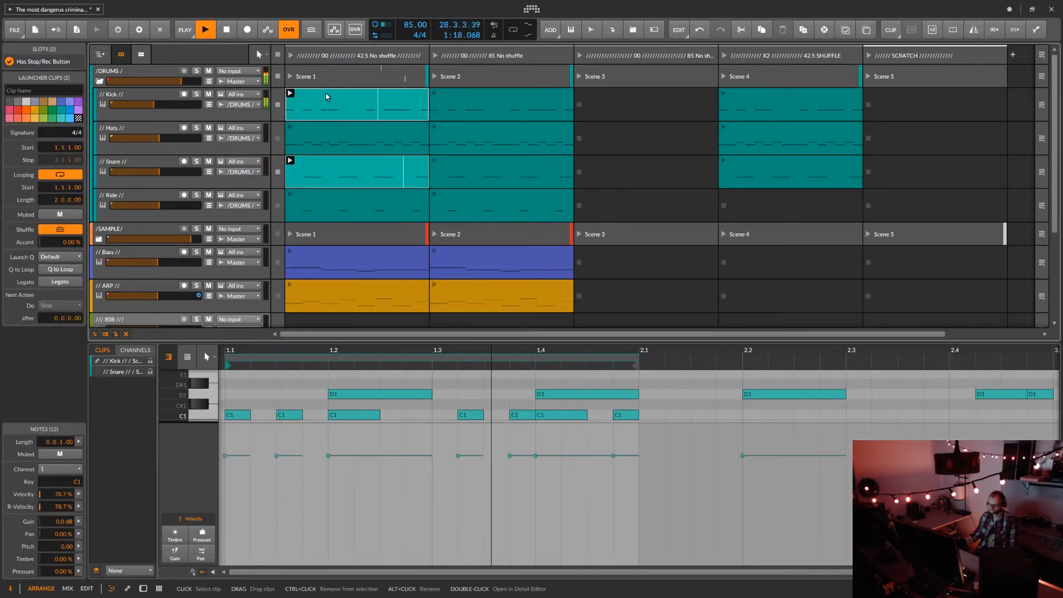
left_click(278, 57)
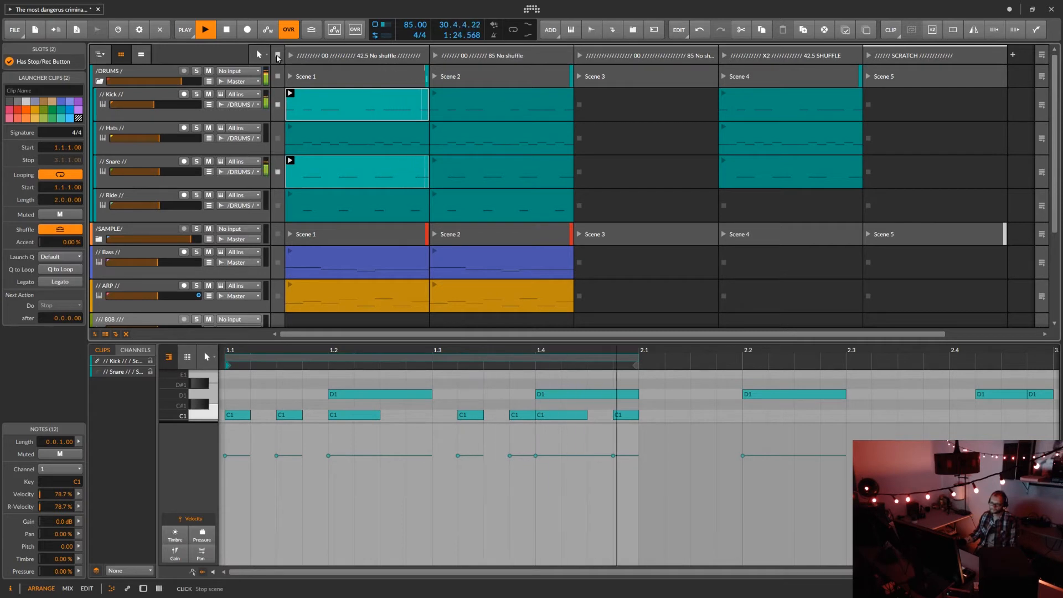
left_click(334, 163)
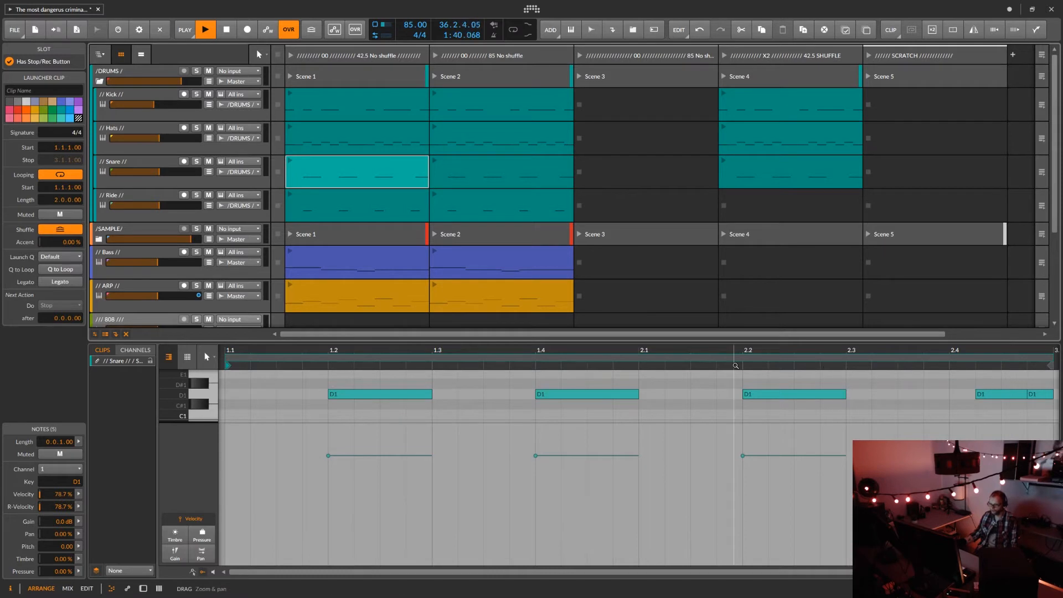
Open the Scene 1 Ride clip's notes for viewing and launch Scene 1 of the drums group.
left_click(324, 200)
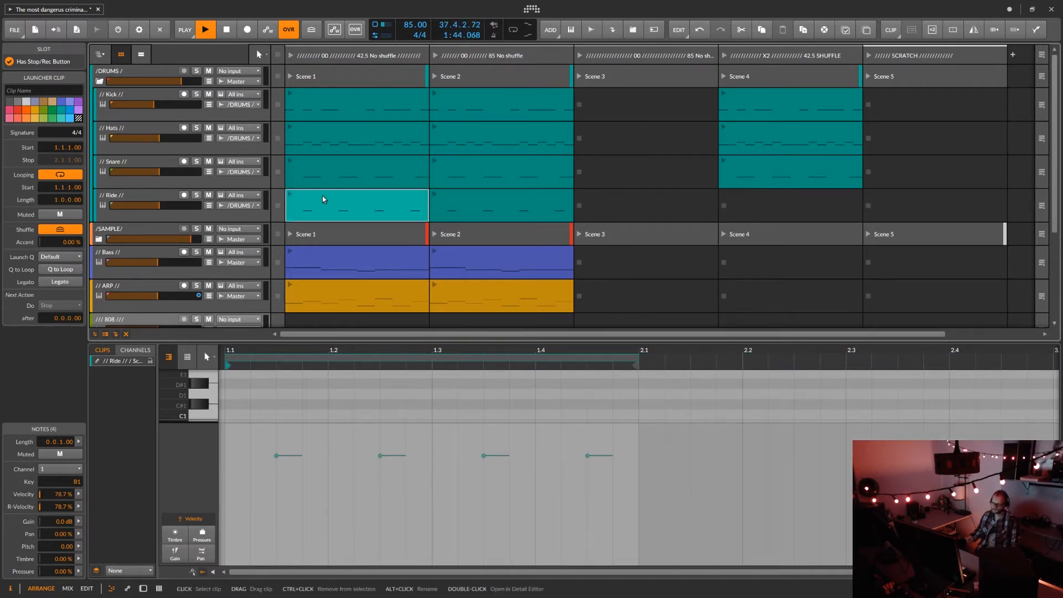
double_click(324, 200)
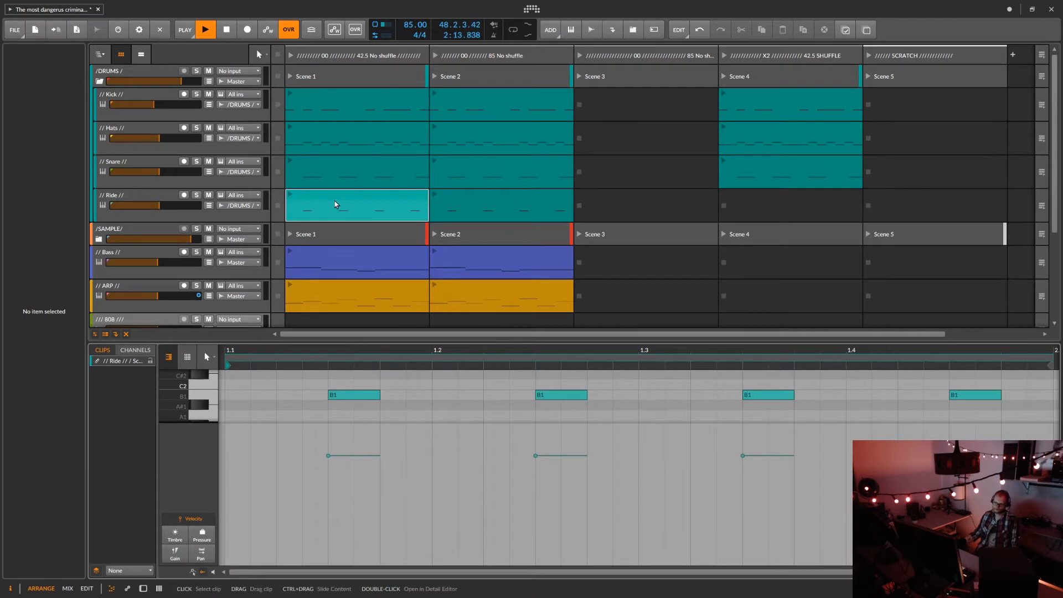
left_click(290, 77)
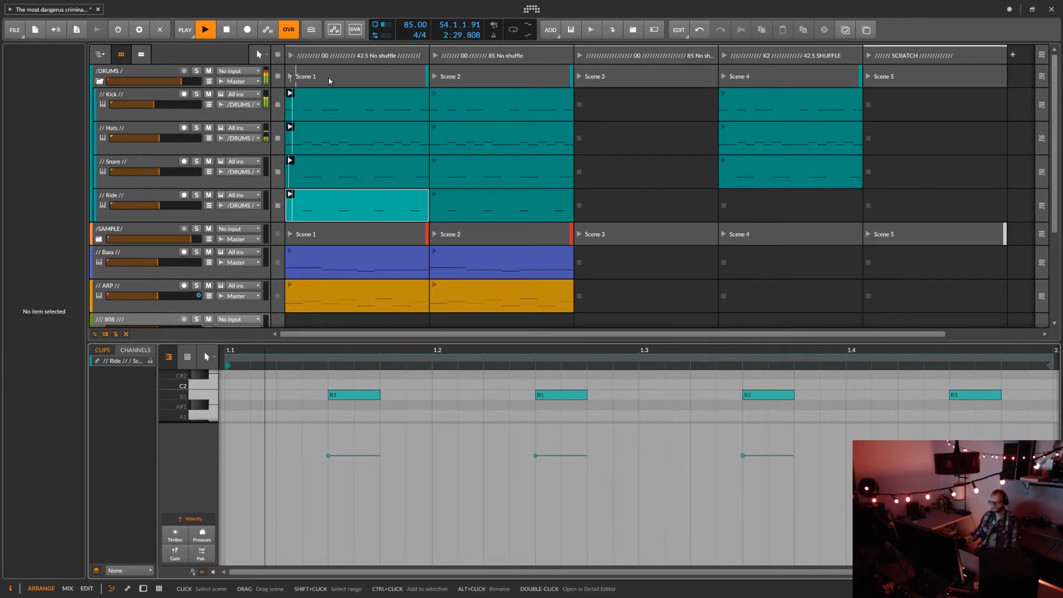
Display the layered notes of all Scene 1 drum clips, with Hats as the target layer and note expressions hidden.
left_click(329, 81)
double_click(329, 81)
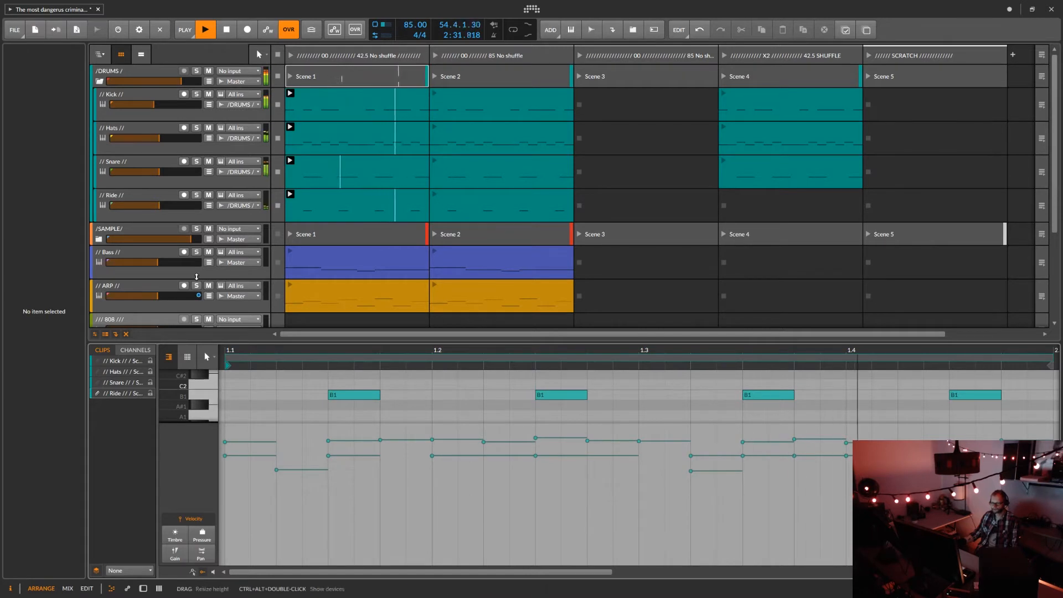
left_click(98, 386)
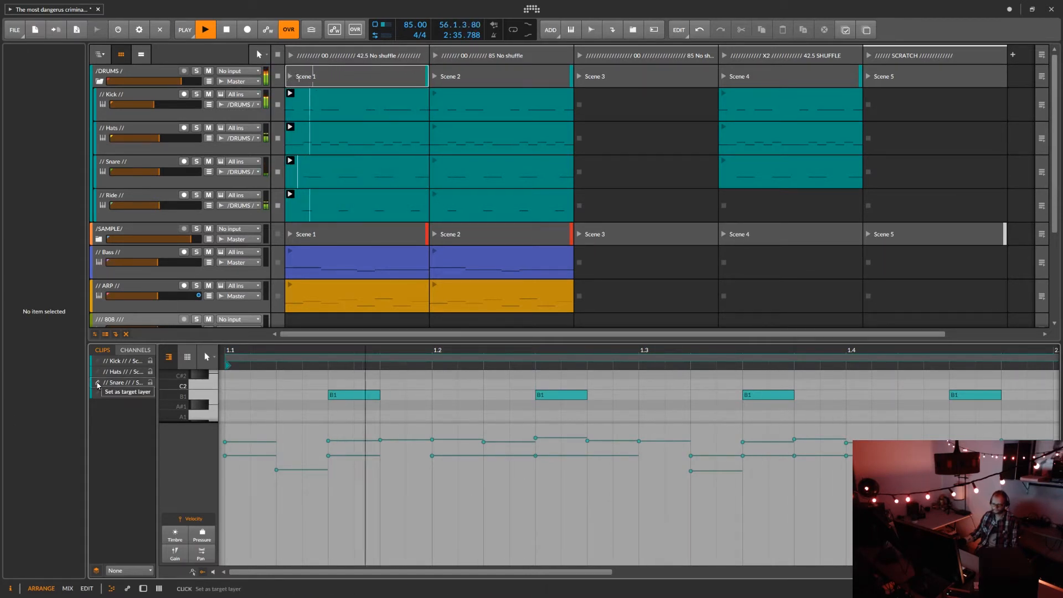
left_click(98, 373)
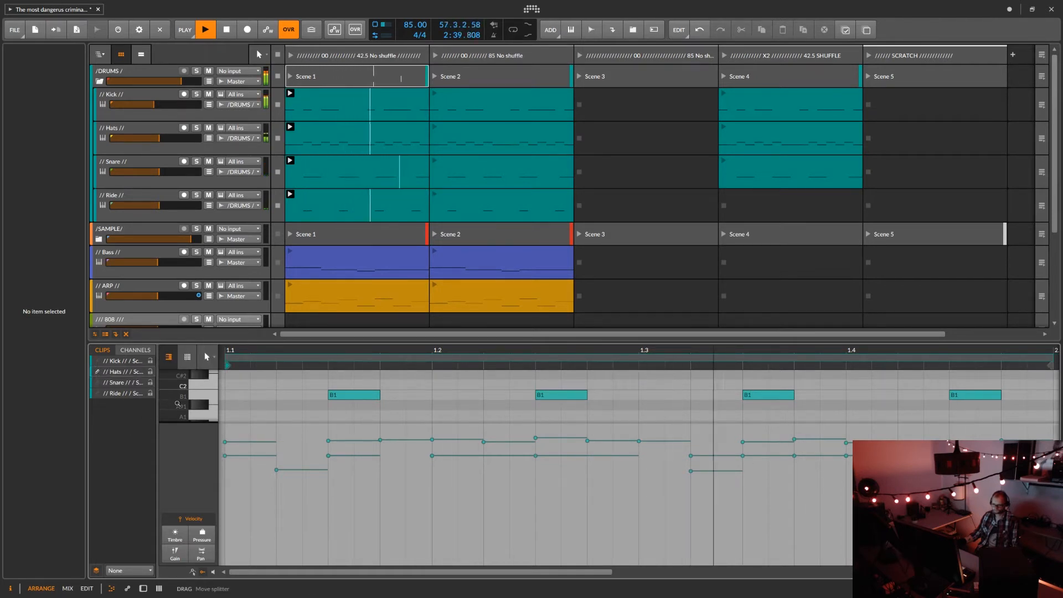
left_click(203, 572)
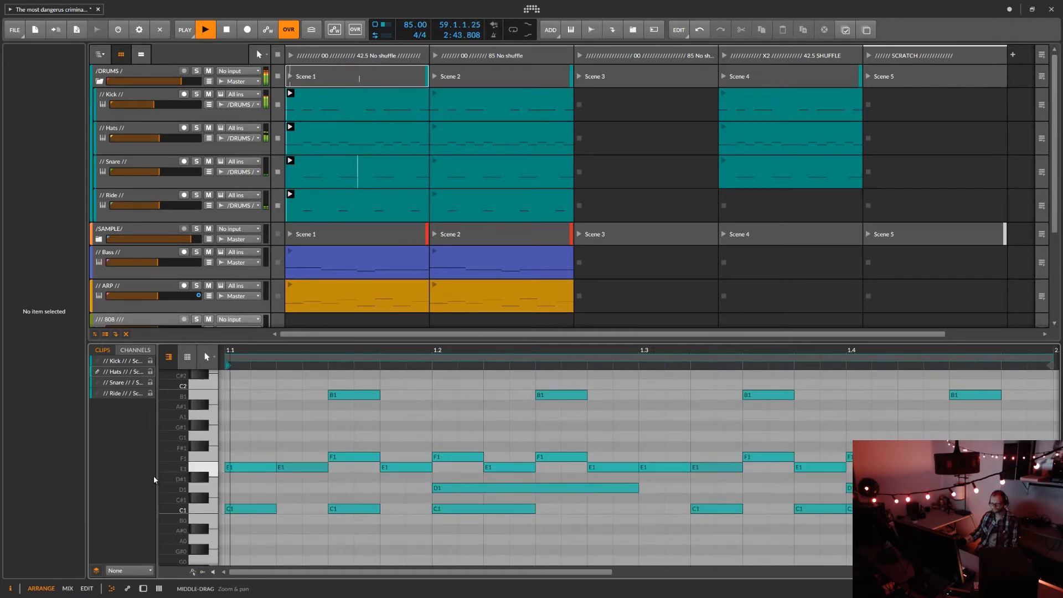
left_click_drag(175, 488, 175, 454)
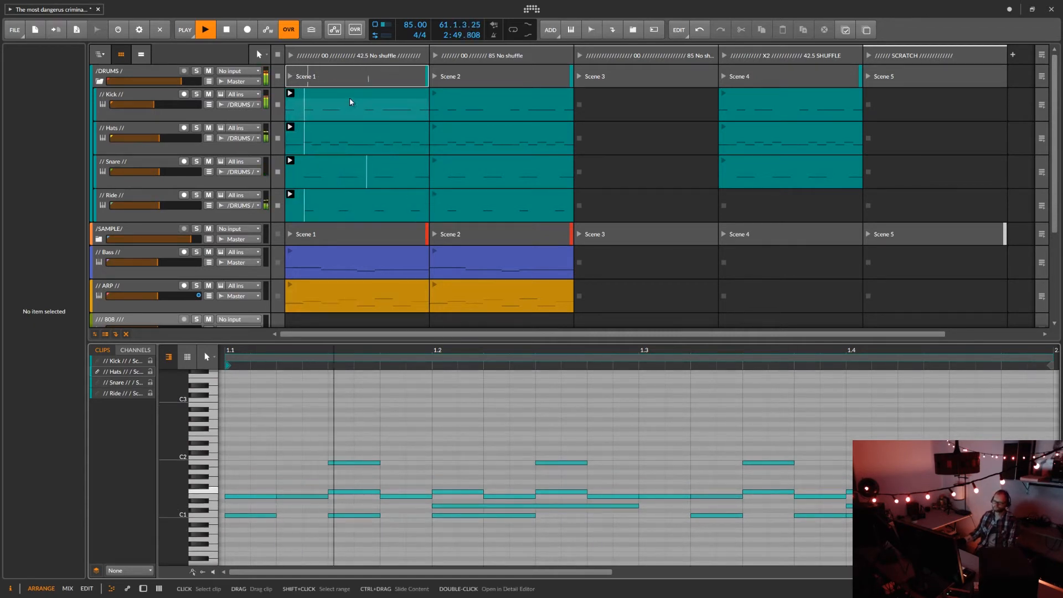
right_click(357, 133)
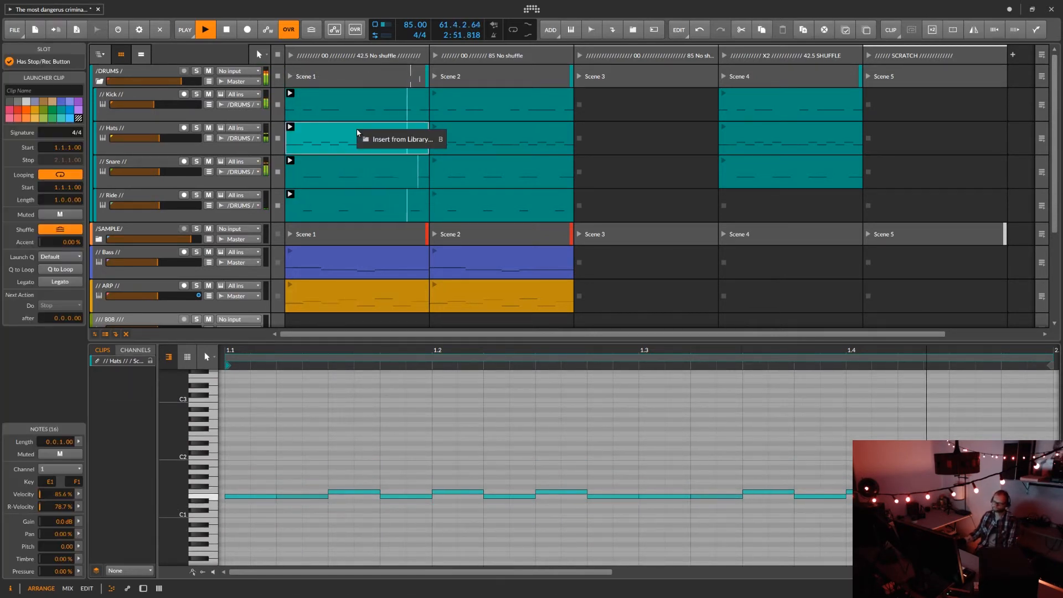
left_click(54, 118)
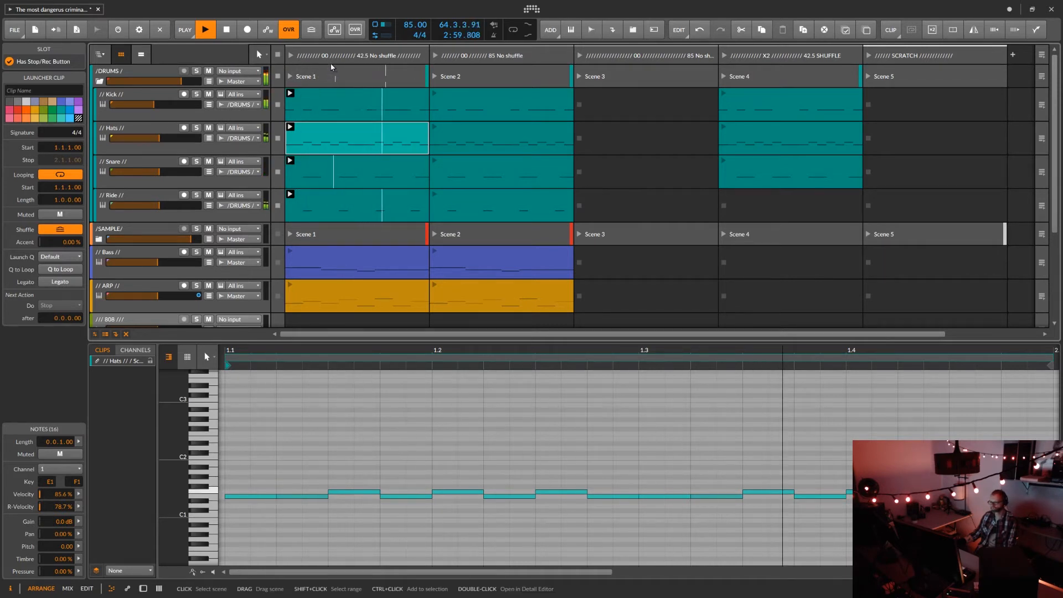
left_click(333, 84)
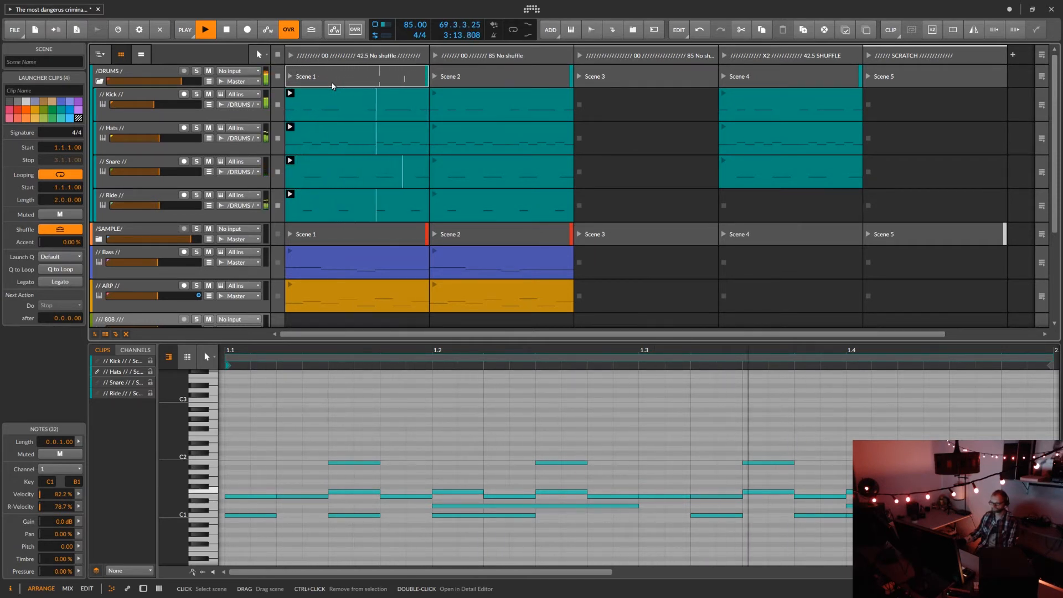
Compare the Scene 1 drums with the groove enabled and disabled, and stop playback.
left_click(314, 33)
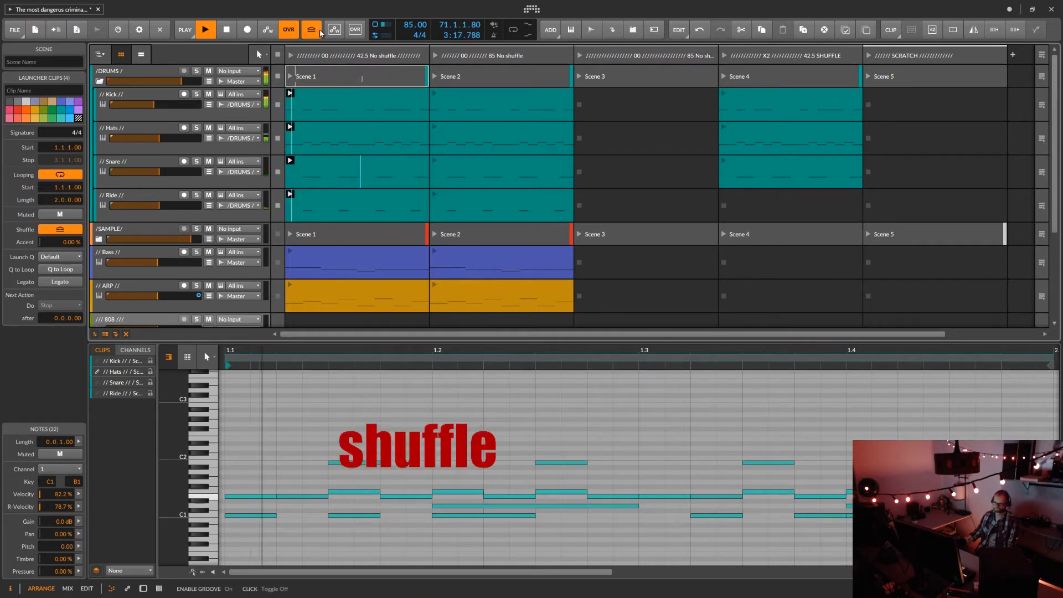
left_click(312, 33)
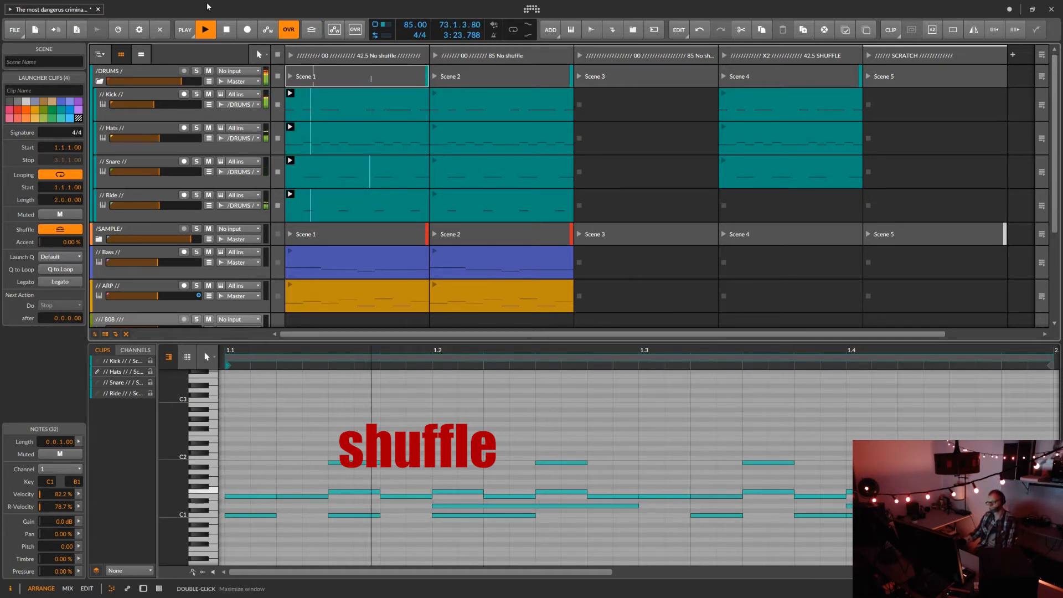
key("space")
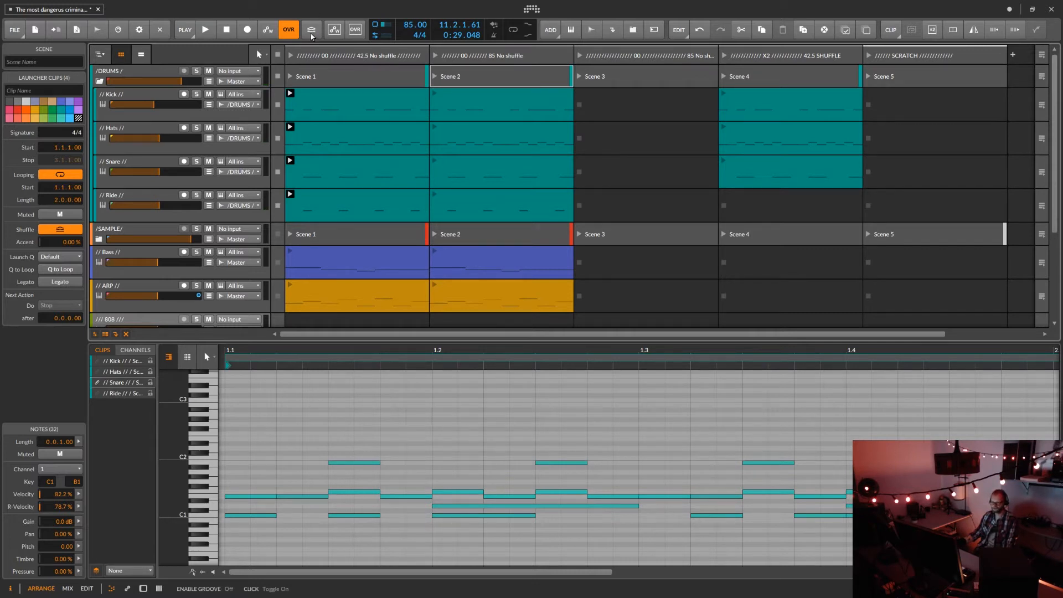
Play the Scene 1 drums with the groove's shuffle rate at 1/8 for comparison, and return the rate to 1/16.
left_click(290, 77)
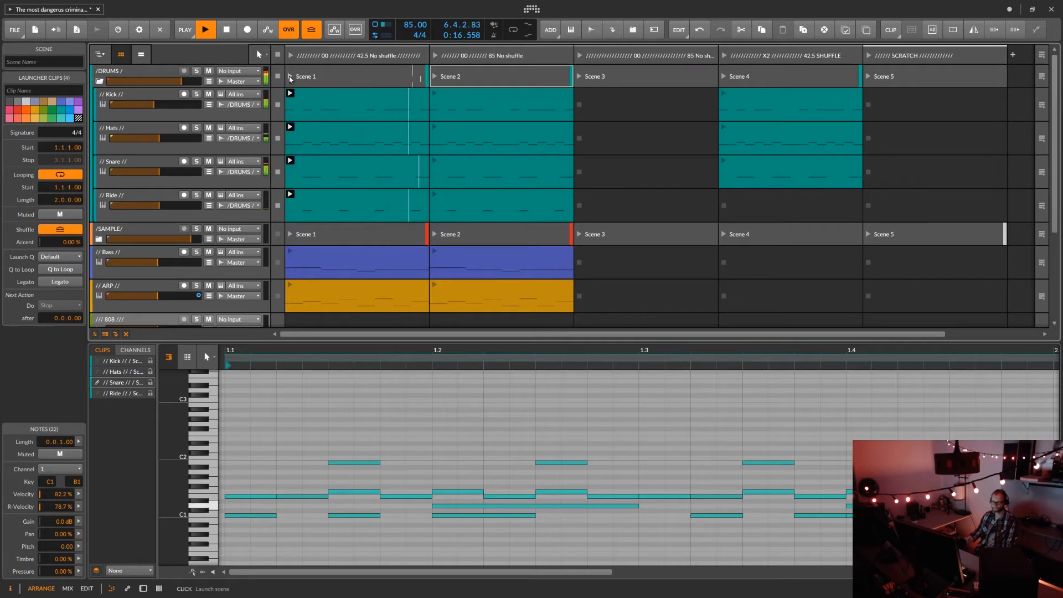
left_click(186, 30)
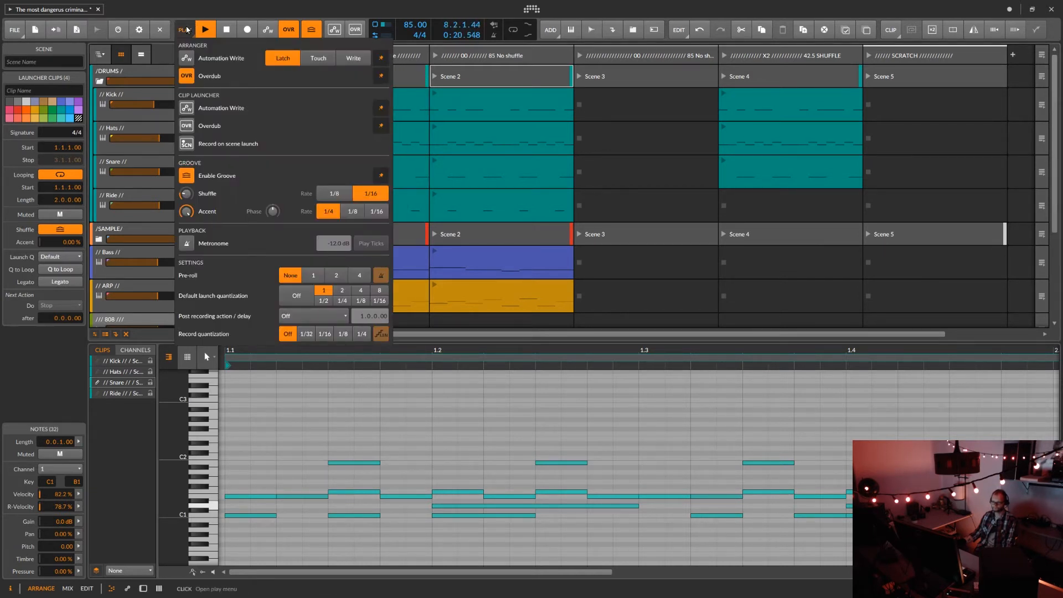
left_click(334, 195)
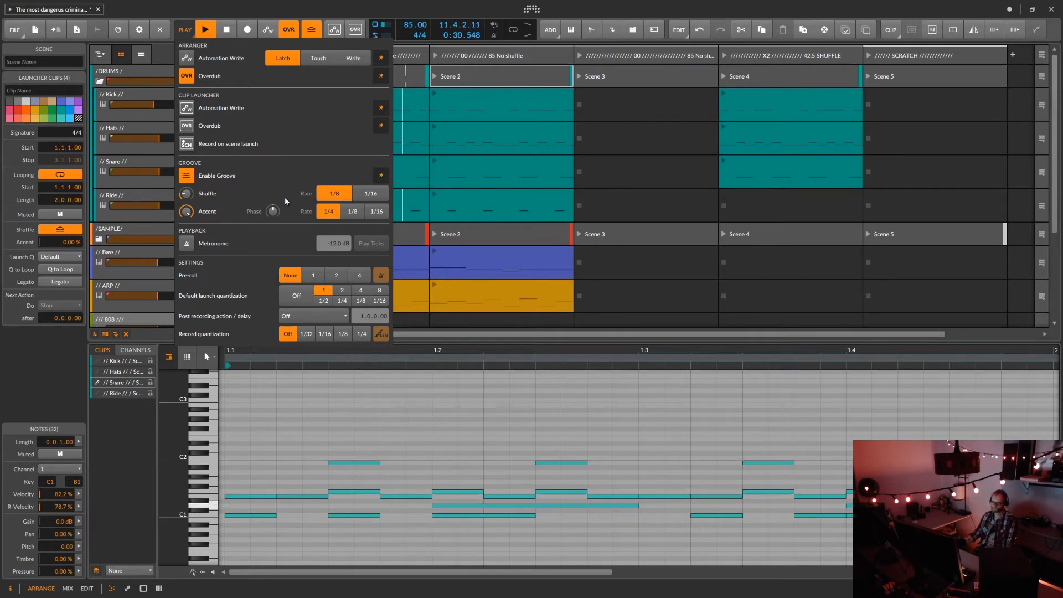
left_click(371, 196)
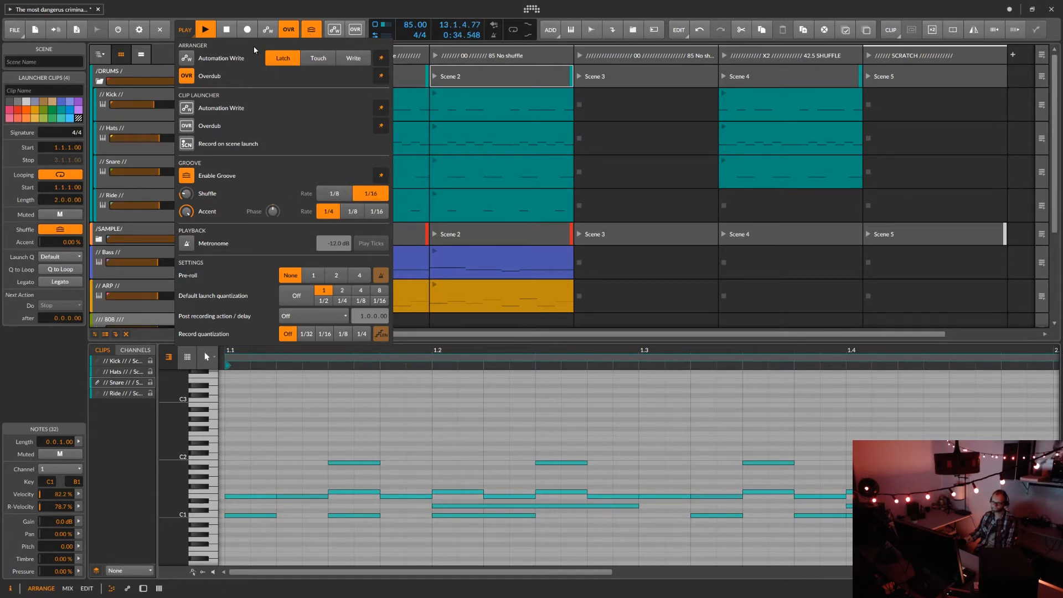
left_click(185, 31)
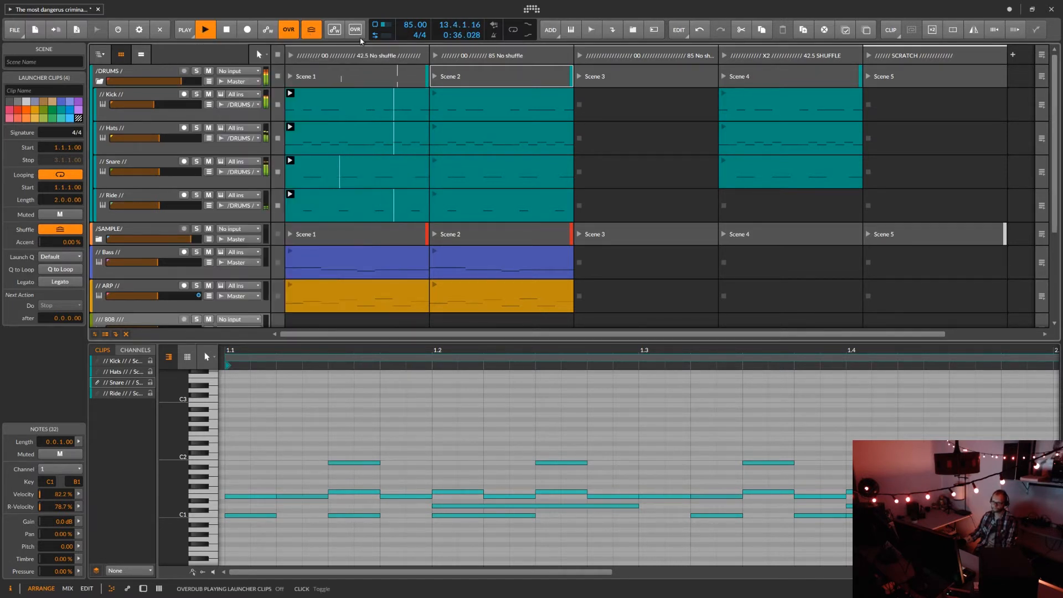
Disable the groove with playback stopped, and select the Scene 1 Bass clip to view its notes.
left_click(313, 32)
key("space")
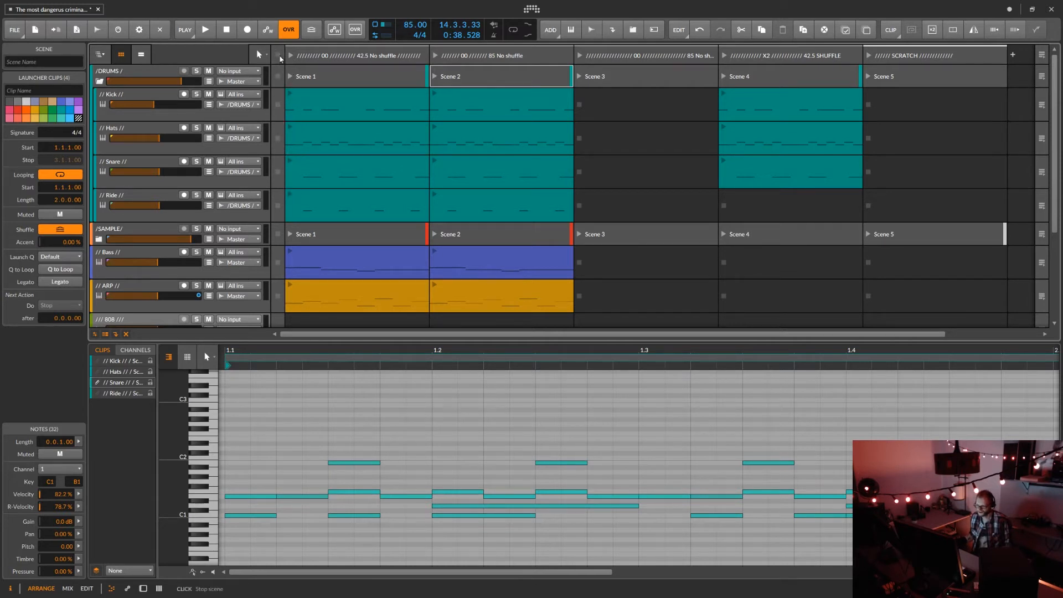
left_click(306, 256)
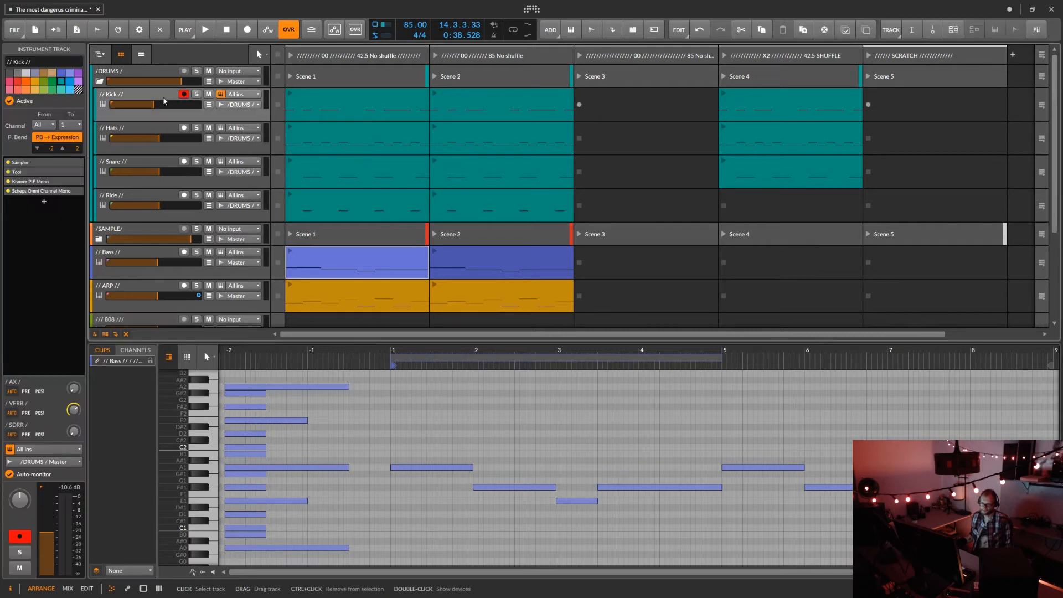
Open the Kick track's Sampler zones in the multisample list editor, and briefly play and stop the beat.
double_click(164, 101)
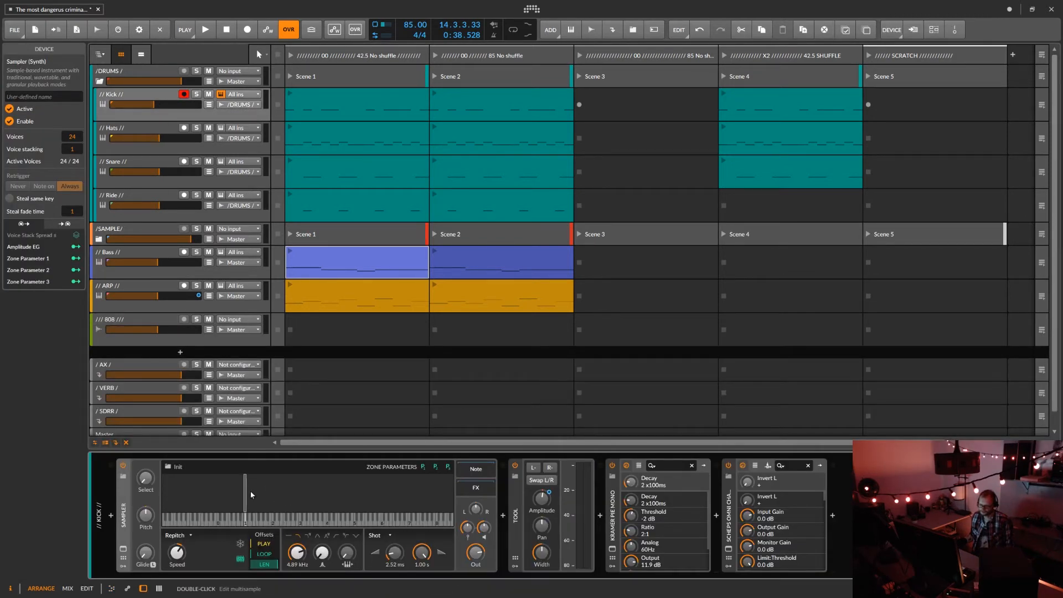
double_click(220, 496)
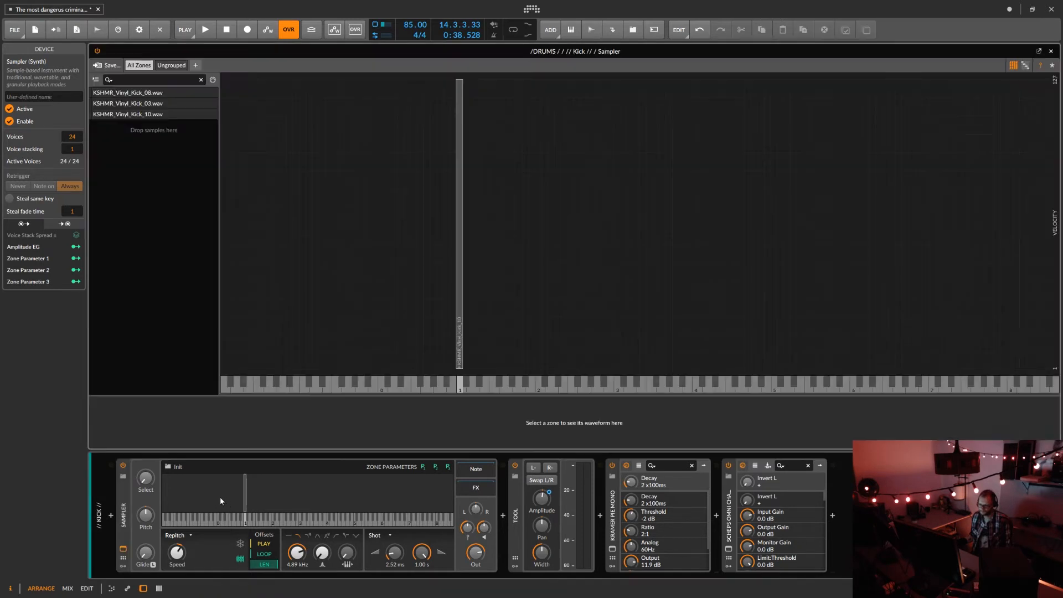
left_click(1024, 67)
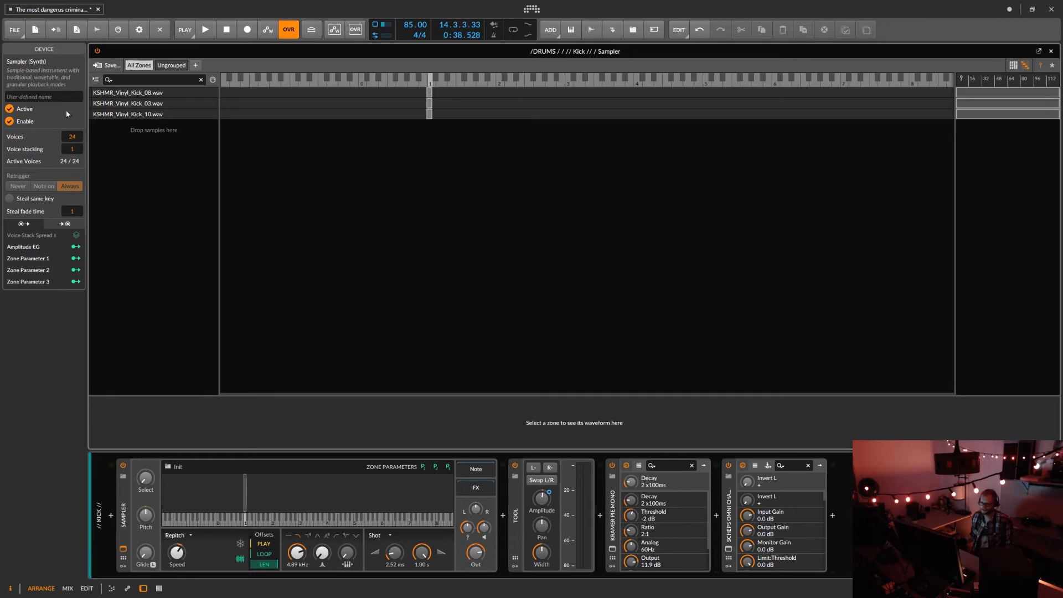
left_click(206, 31)
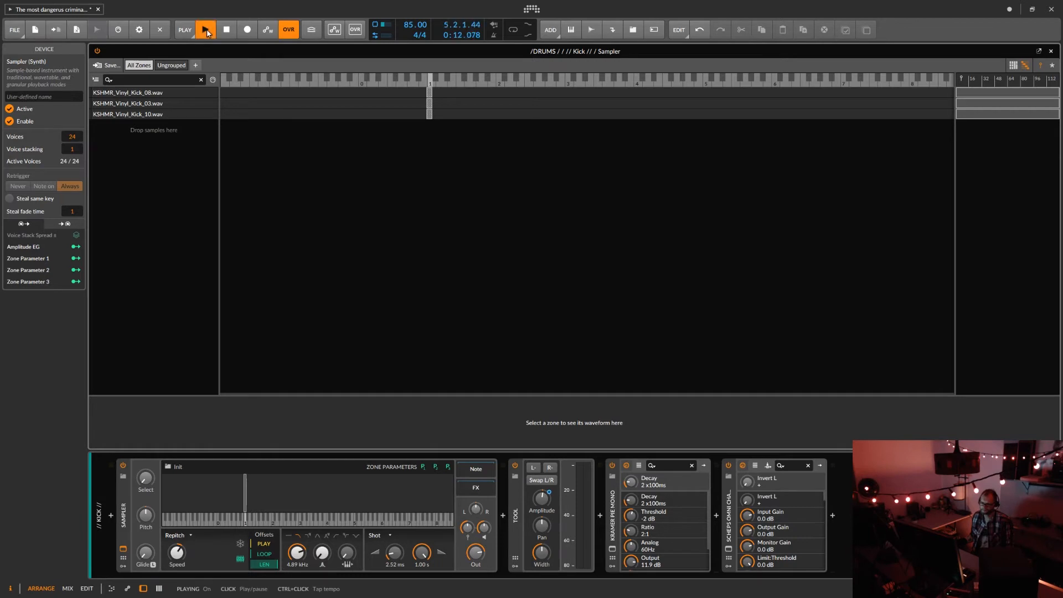
left_click(226, 33)
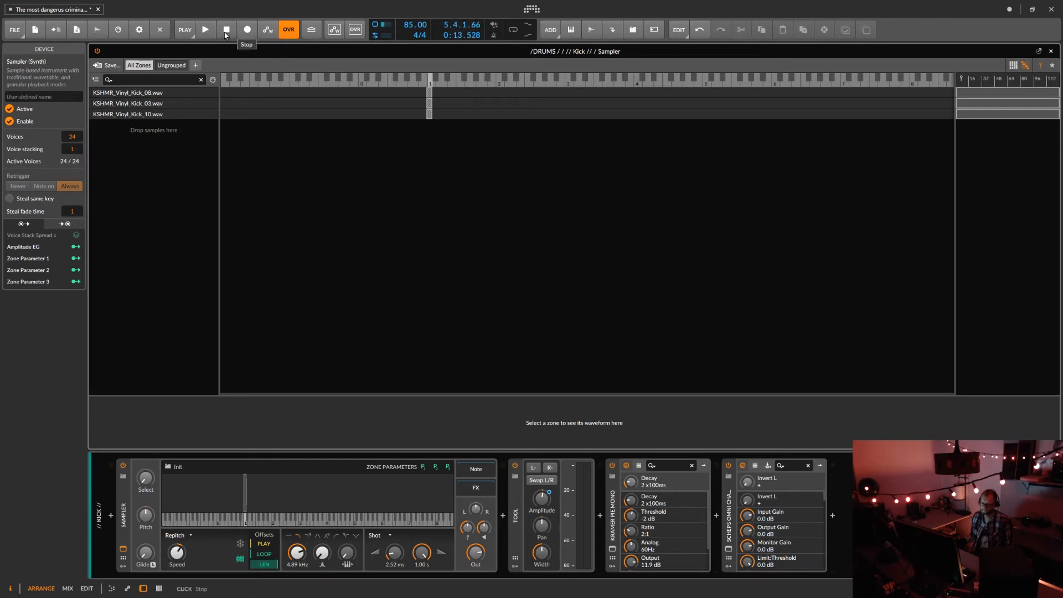
Inspect the KSHMR_Vinyl_Kick_08, 03 and 10 zones of the Kick Sampler one by one, and close the editor.
left_click(129, 93)
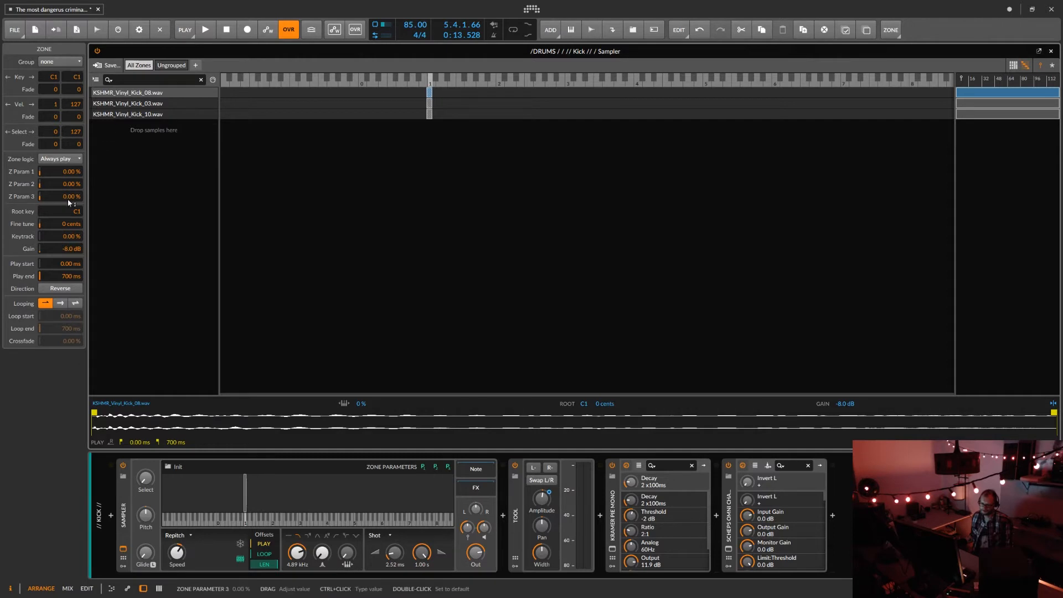
left_click(125, 103)
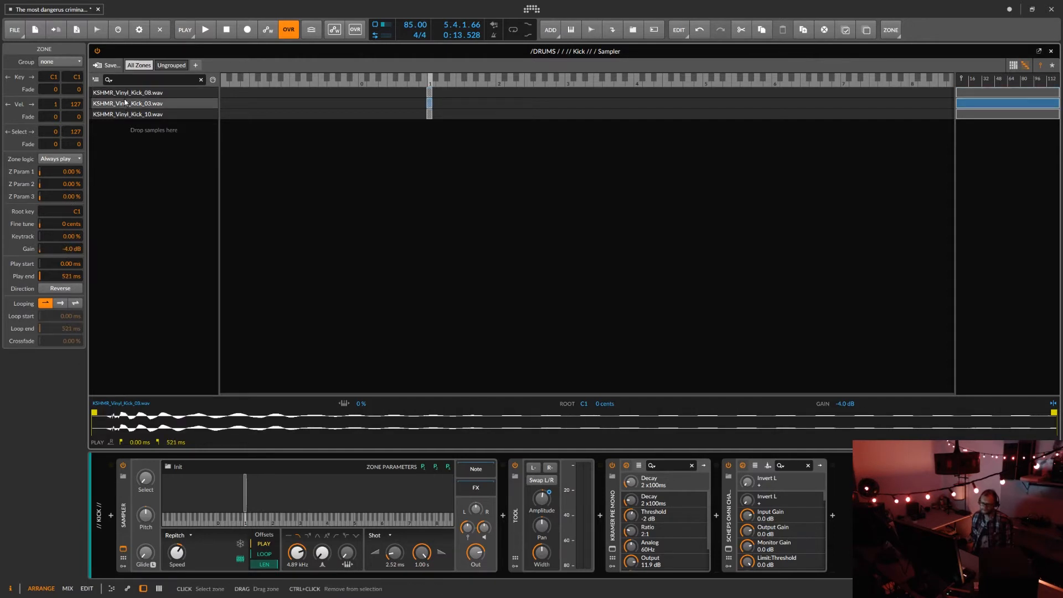
left_click(124, 114)
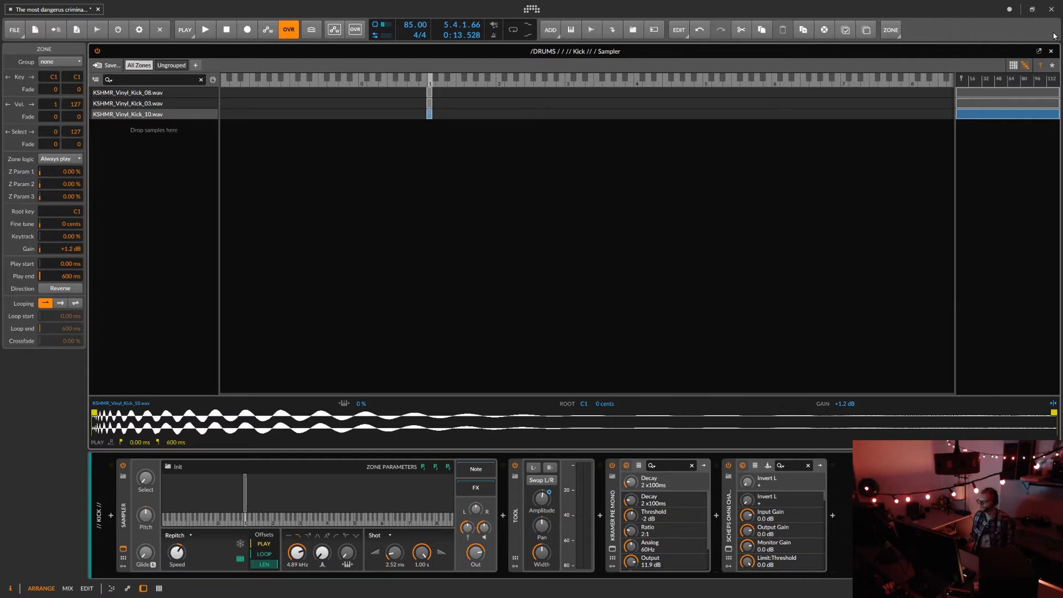
left_click(1052, 51)
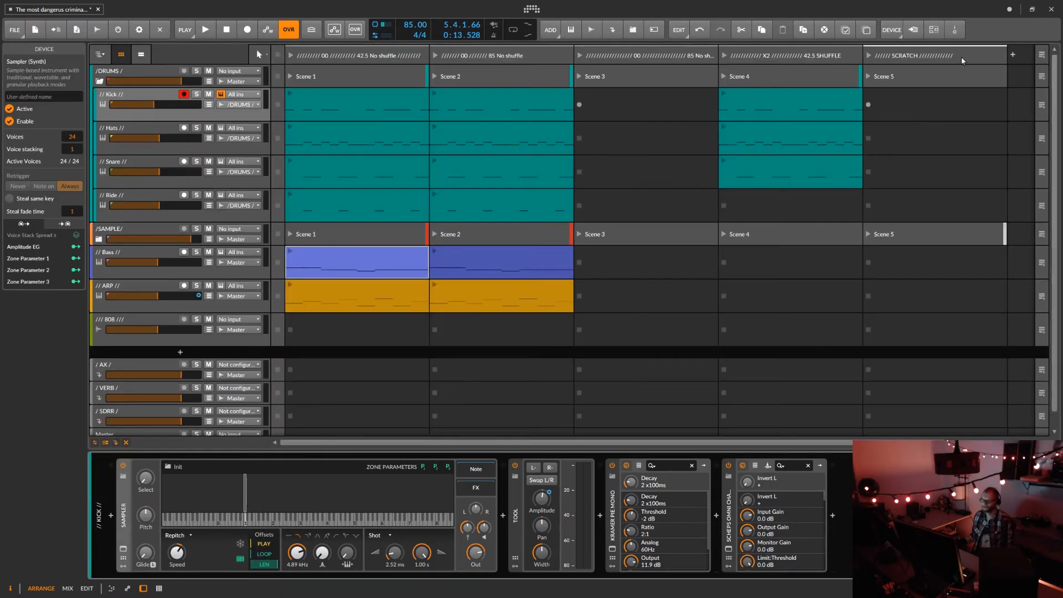
Examine the Hats Sampler's closed-hat zones with their key and velocity ranges as a list, and close the editor.
left_click(126, 130)
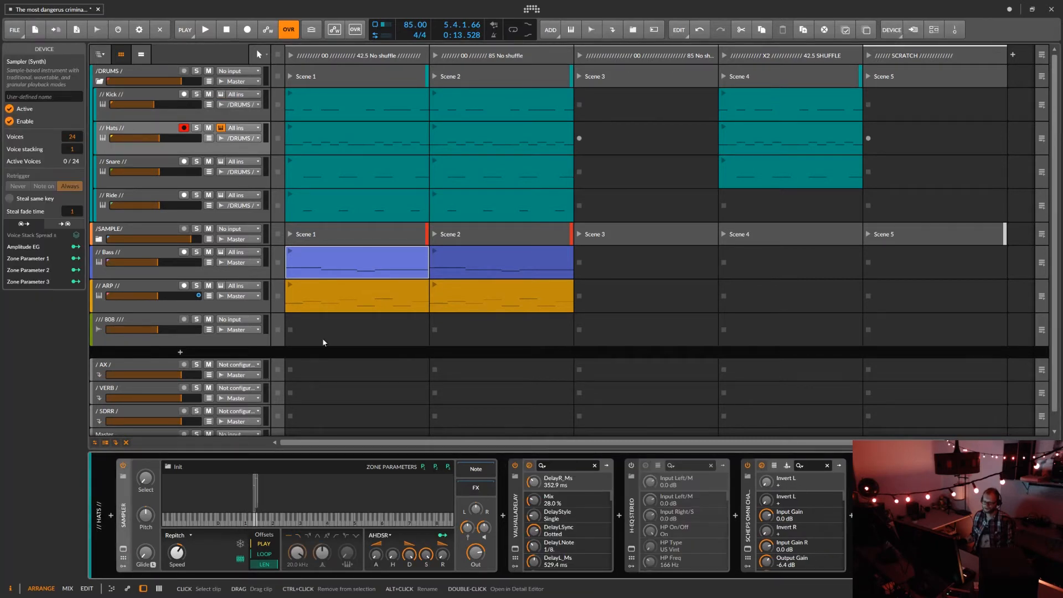
double_click(263, 494)
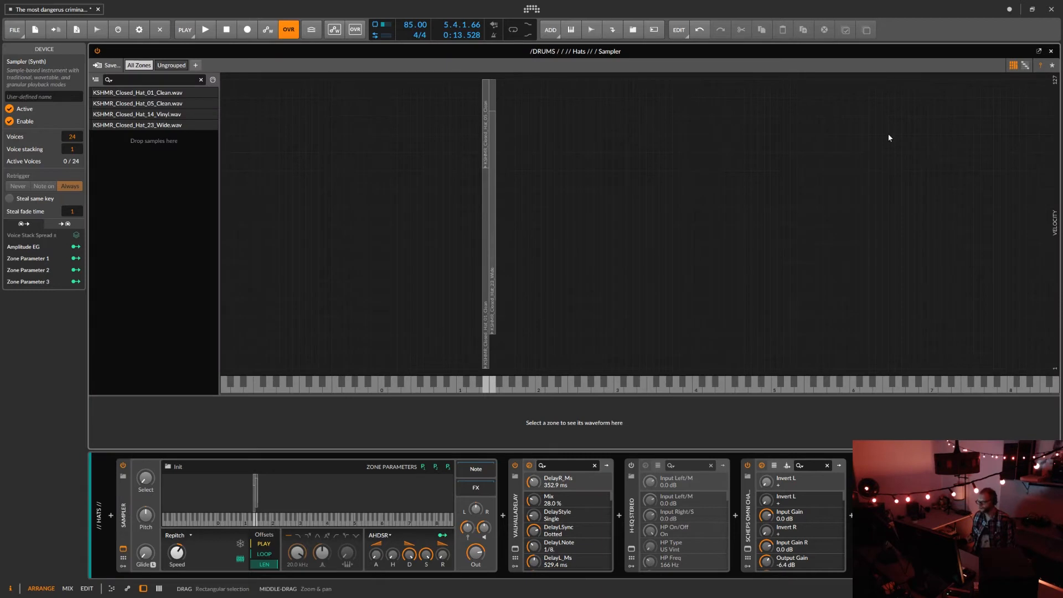
left_click(1026, 67)
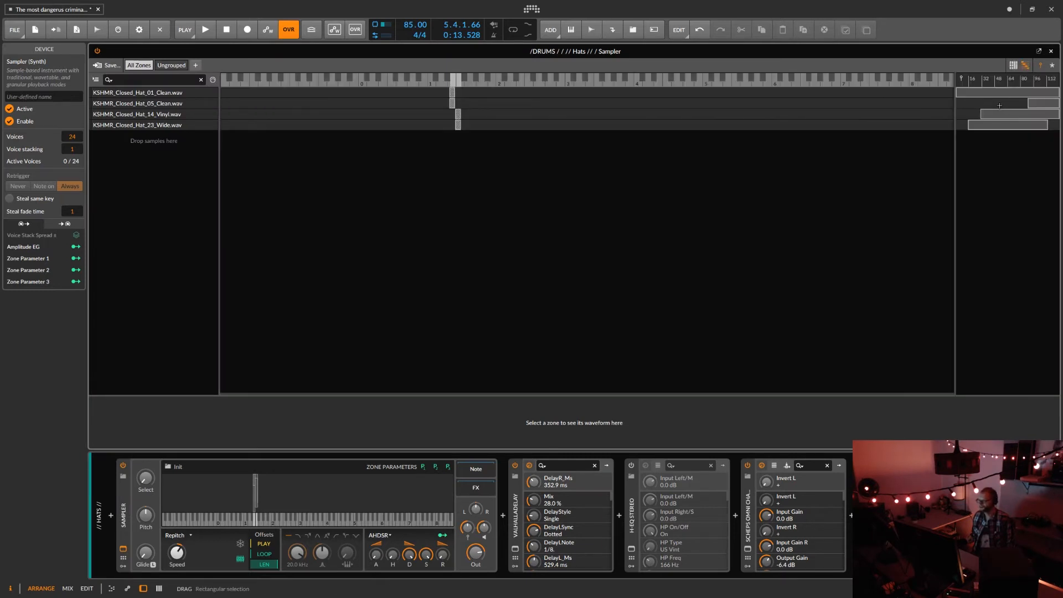
left_click(1052, 52)
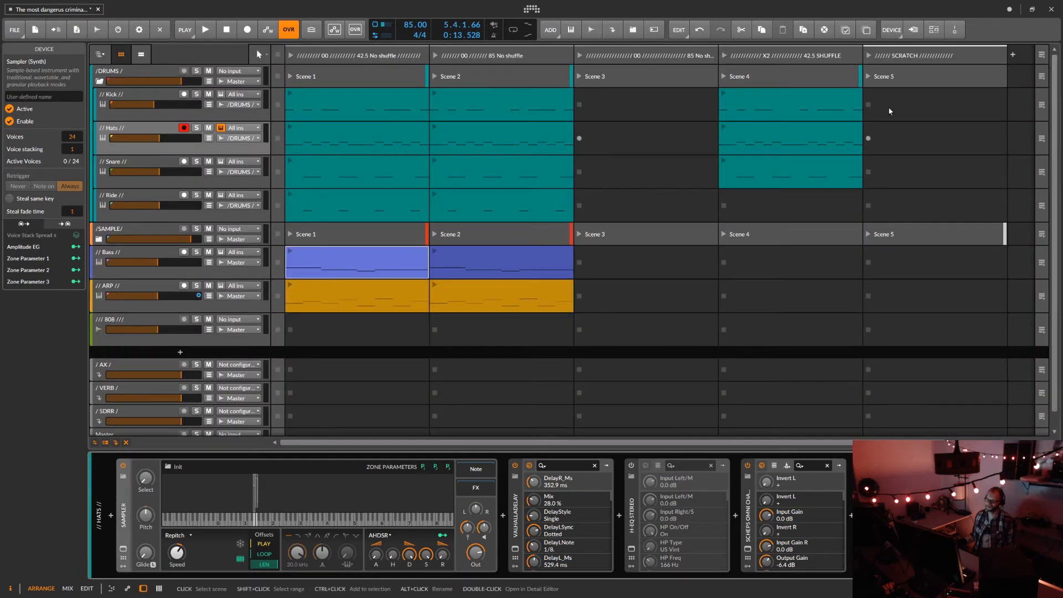
Launch the Scene 1 Hats clip, examine the Hats Sampler's zones with the velocity range area widened during playback, and stop playback.
left_click(290, 129)
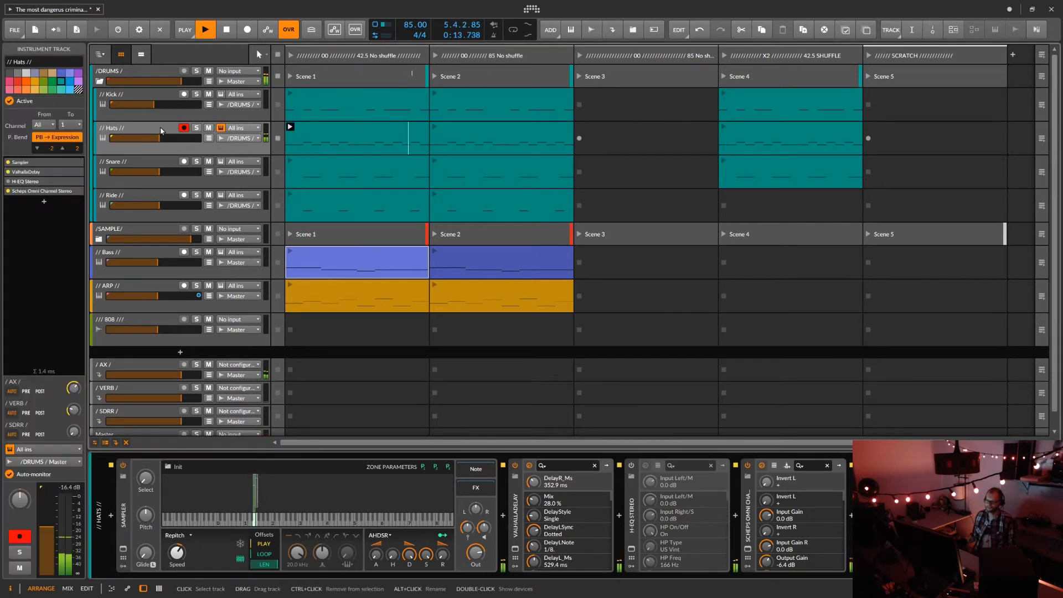
double_click(288, 483)
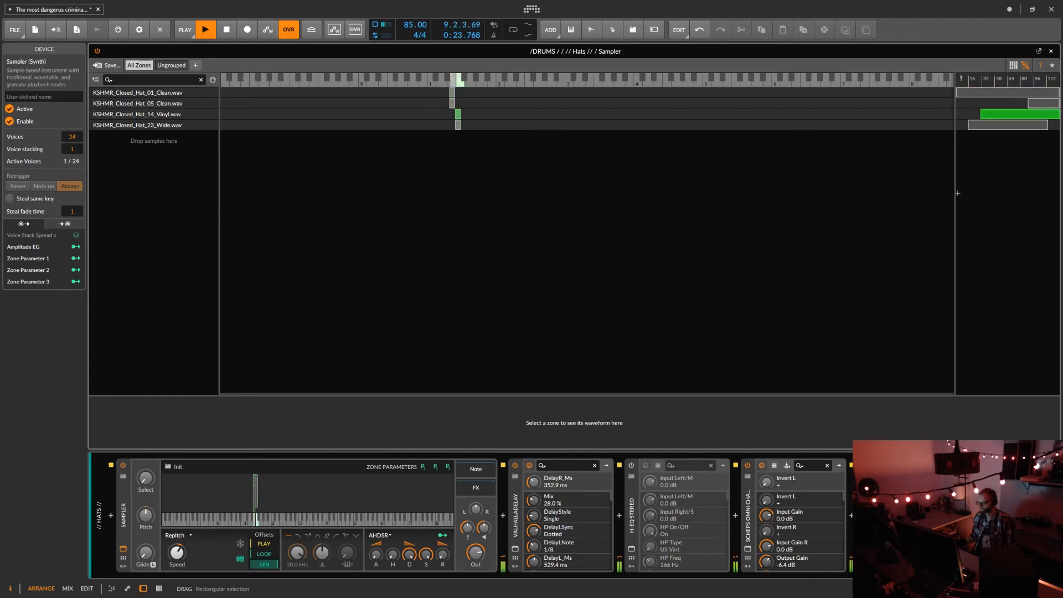
left_click_drag(955, 193, 548, 299)
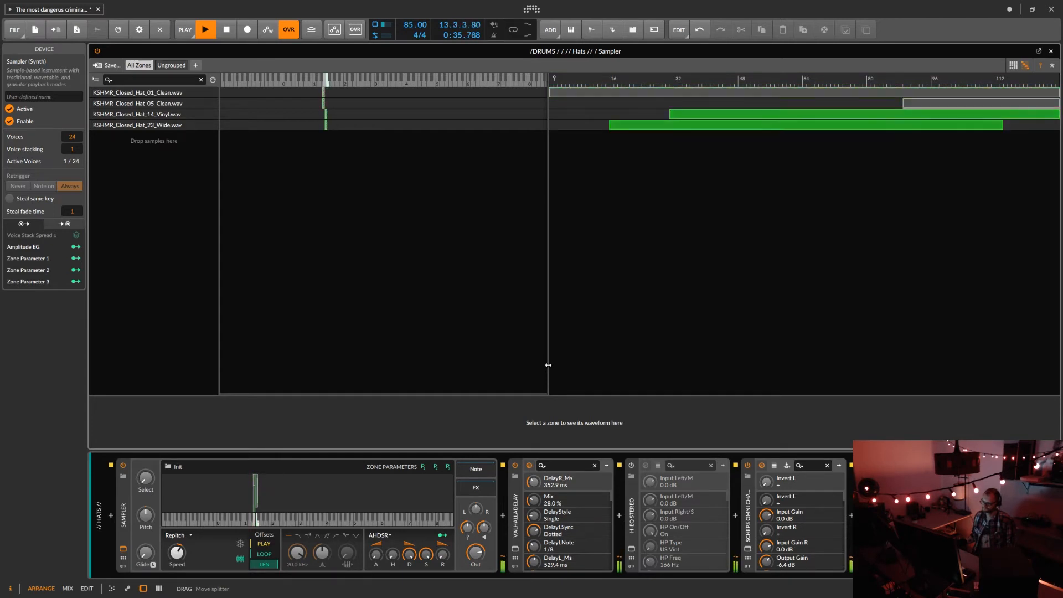
key("space")
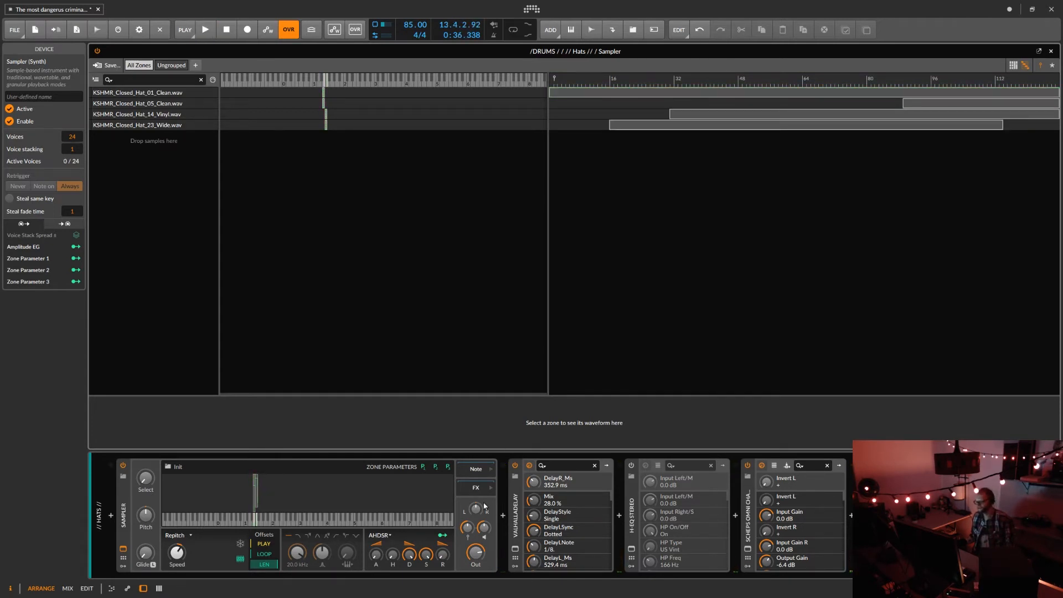
Inspect the ValhallaDelay settings on the Hats track, and close both the plug-in window and the Sampler editor.
left_click(515, 550)
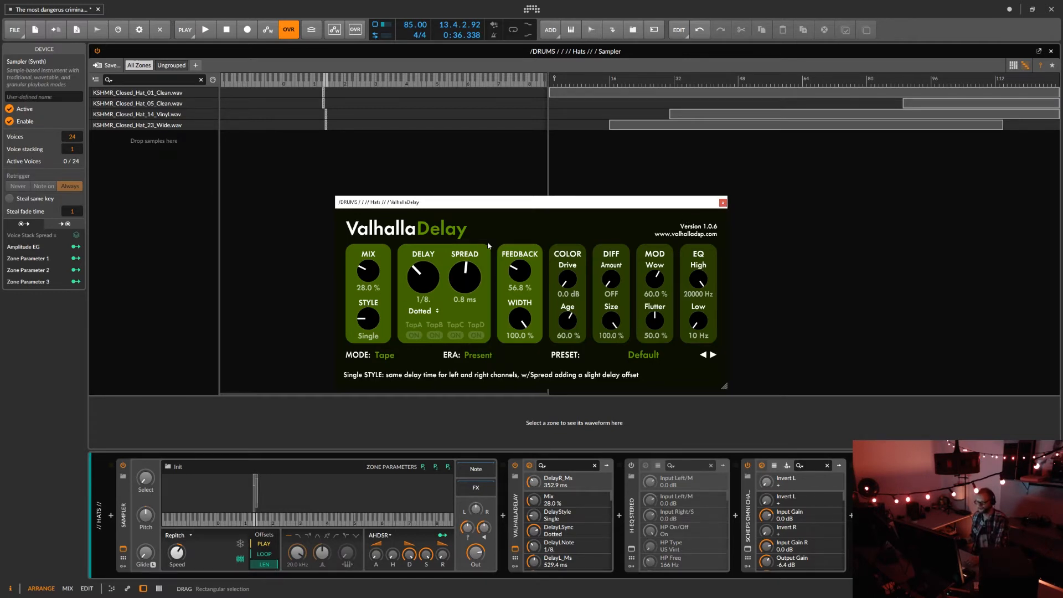
left_click(723, 203)
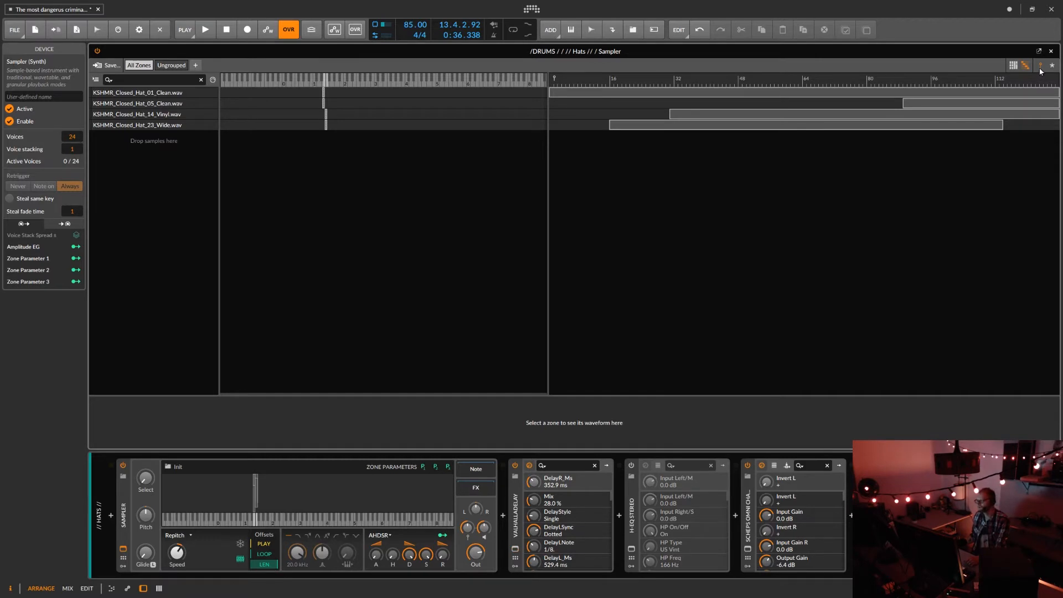
left_click(1052, 52)
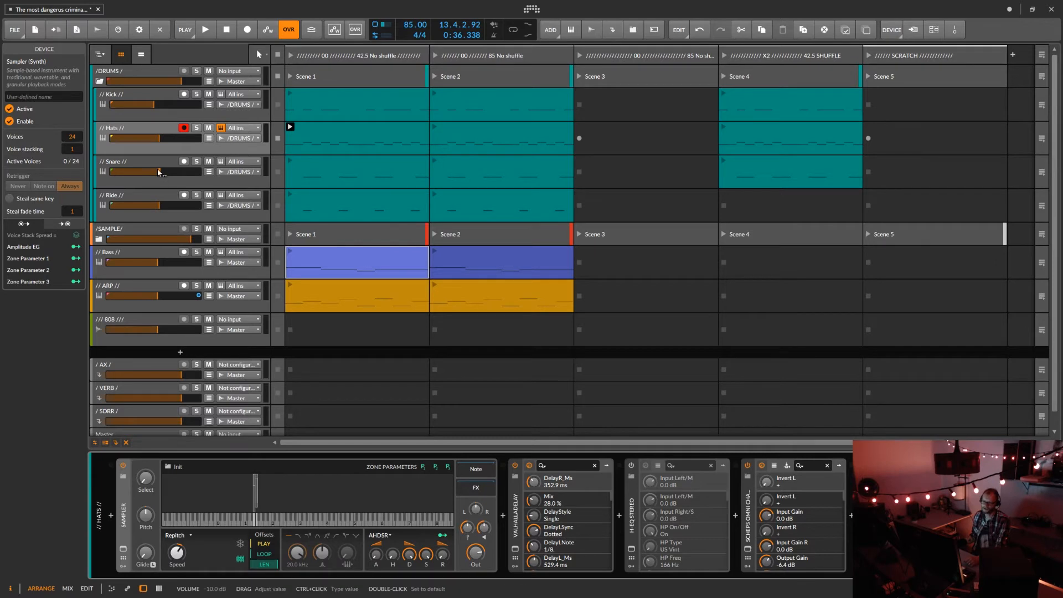
View the Scene 1 Snare clip's notes, and open the Snare track's Sampler zones as a list in the multisample editor.
double_click(320, 166)
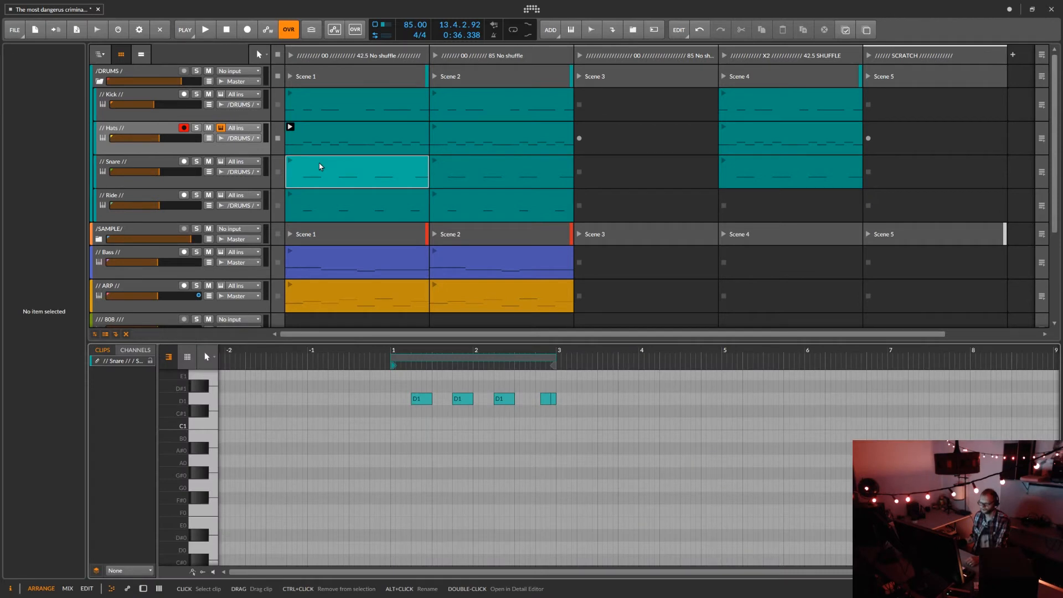
double_click(141, 161)
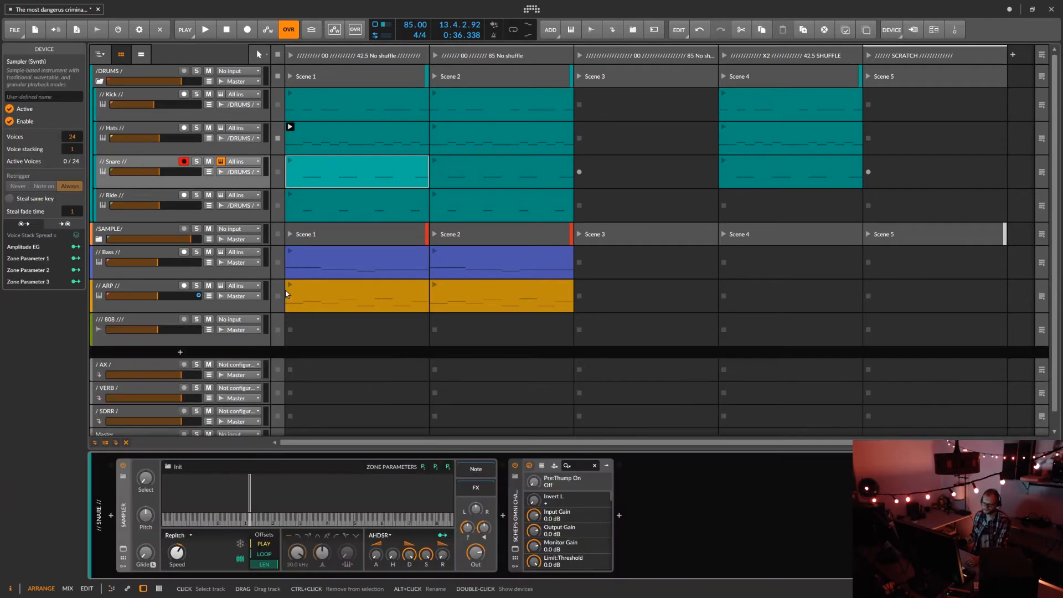
double_click(333, 487)
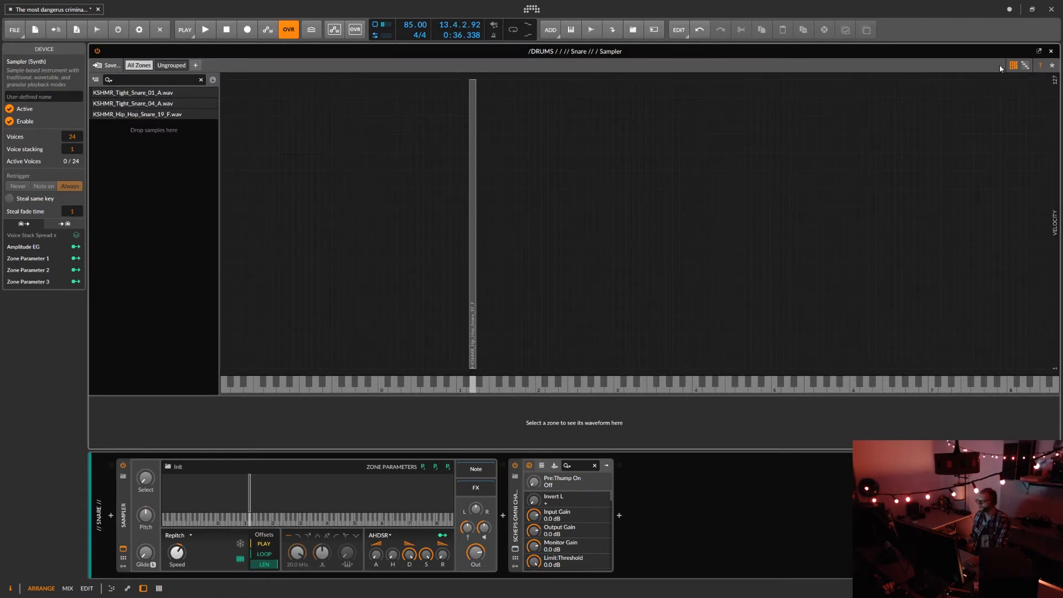
left_click(1025, 65)
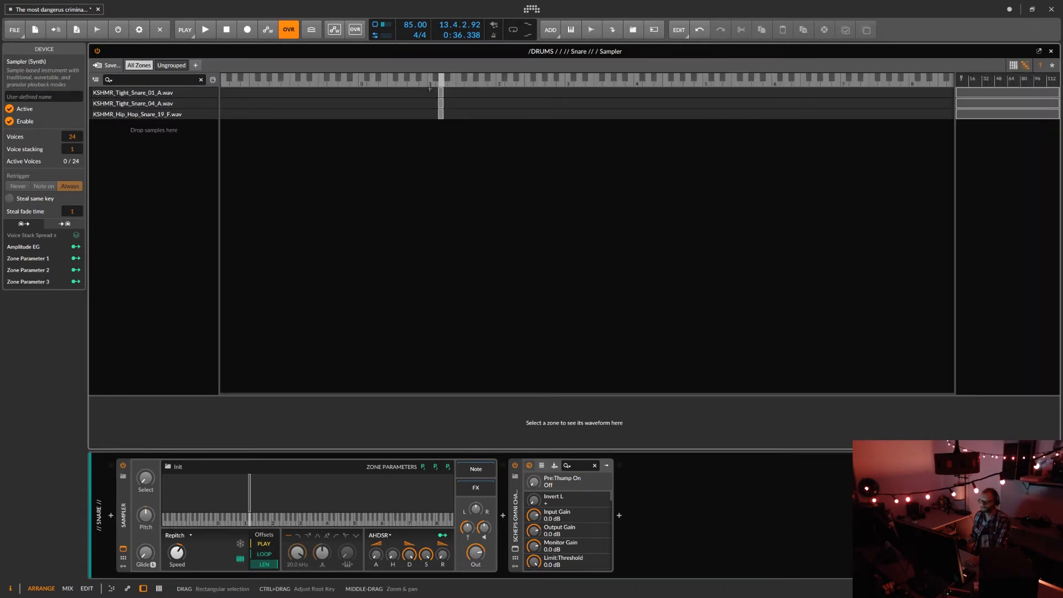
Inspect the KSHMR_Tight_Snare_01_A, KSHMR_Tight_Snare_04_A and KSHMR_Hip_Hop_Snare_19_F zones one by one, and close the editor.
left_click(133, 94)
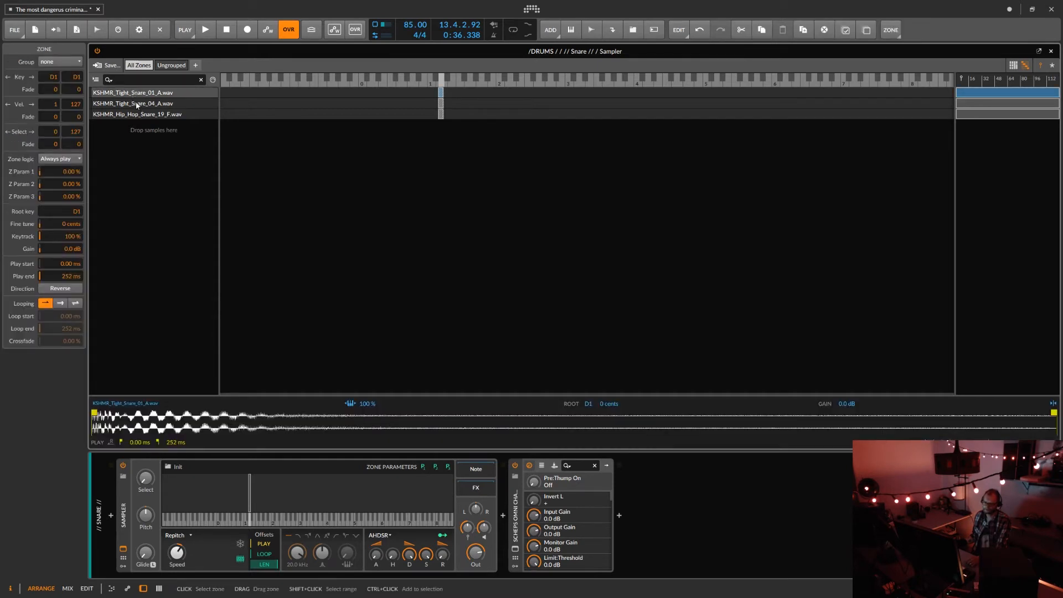
left_click(137, 104)
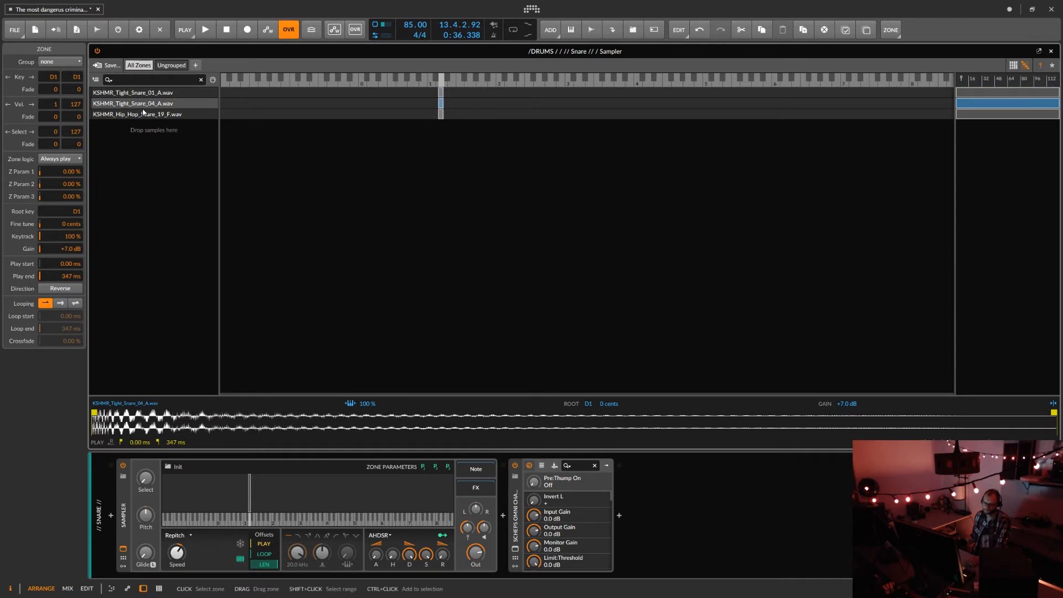
left_click(143, 115)
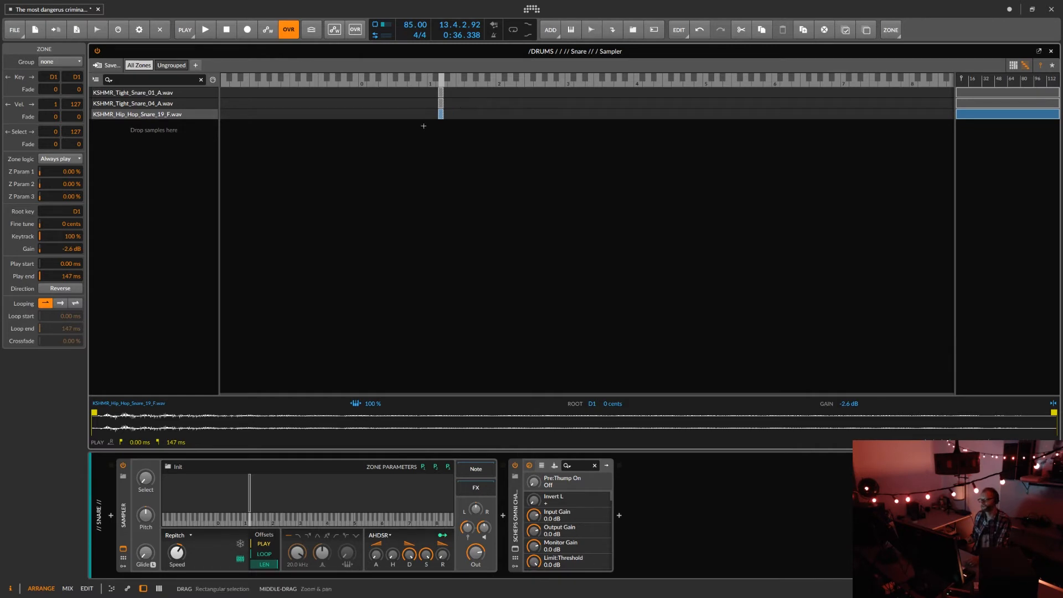
left_click(1055, 50)
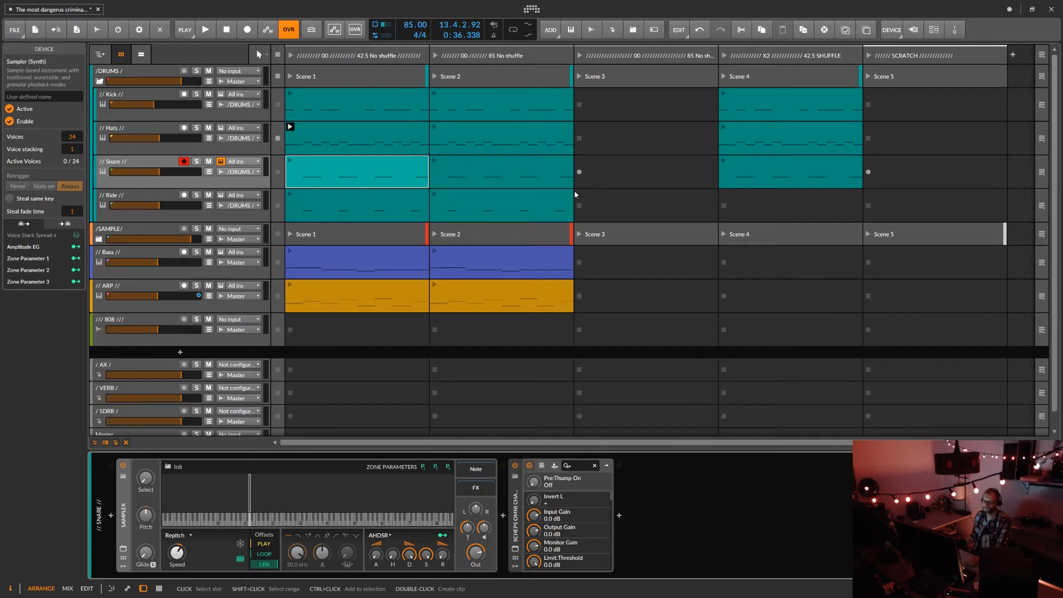
Select the Scene 1 Ride clip, examine the Ride Sampler's KSHMR_Ride_20_Tonal_C zone in the list view, and close the editor.
left_click(334, 202)
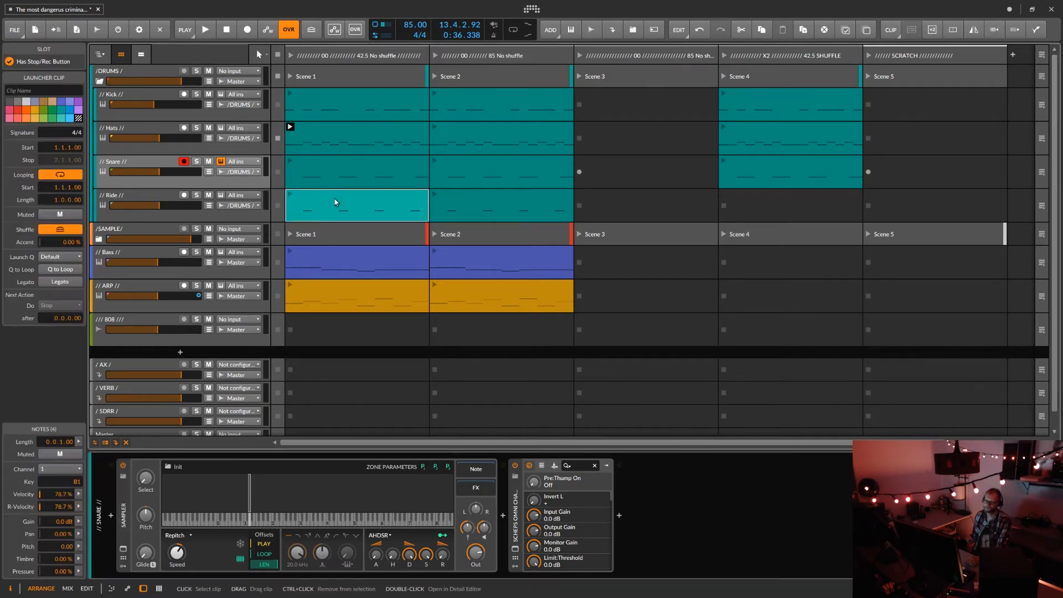
left_click(128, 192)
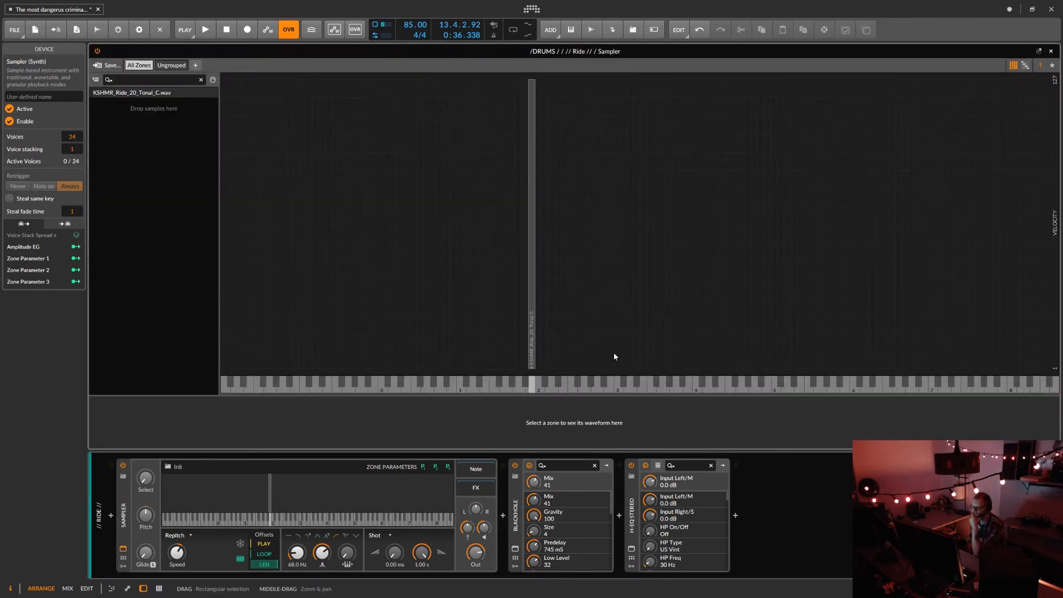
left_click(1025, 66)
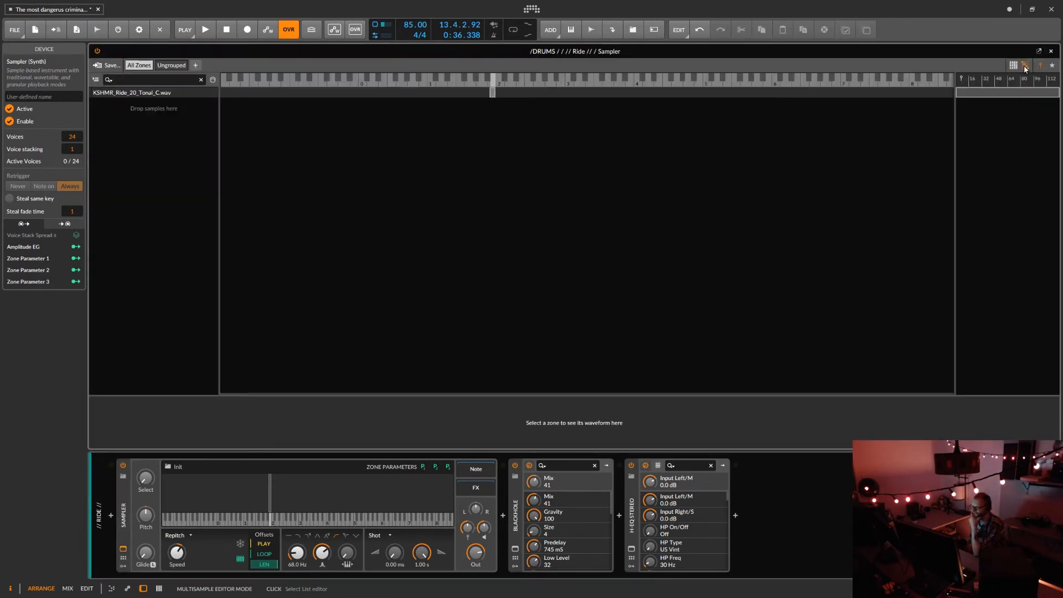
left_click(1051, 52)
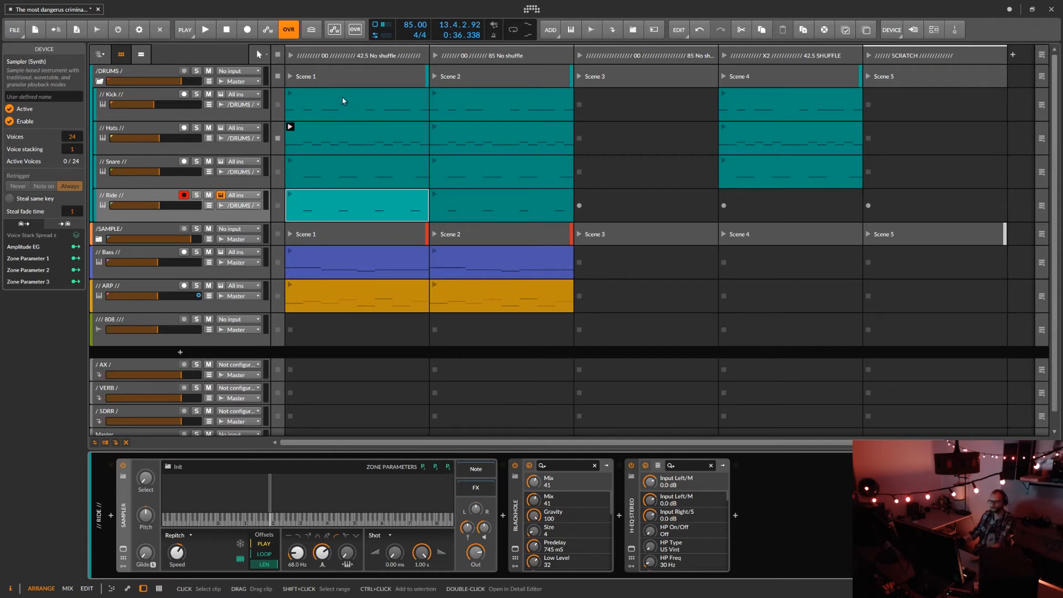
Color the Scene 1 Kick, Hats and Snare clips green, olive and orange, and open the drum scene in the note editor.
left_click(337, 78)
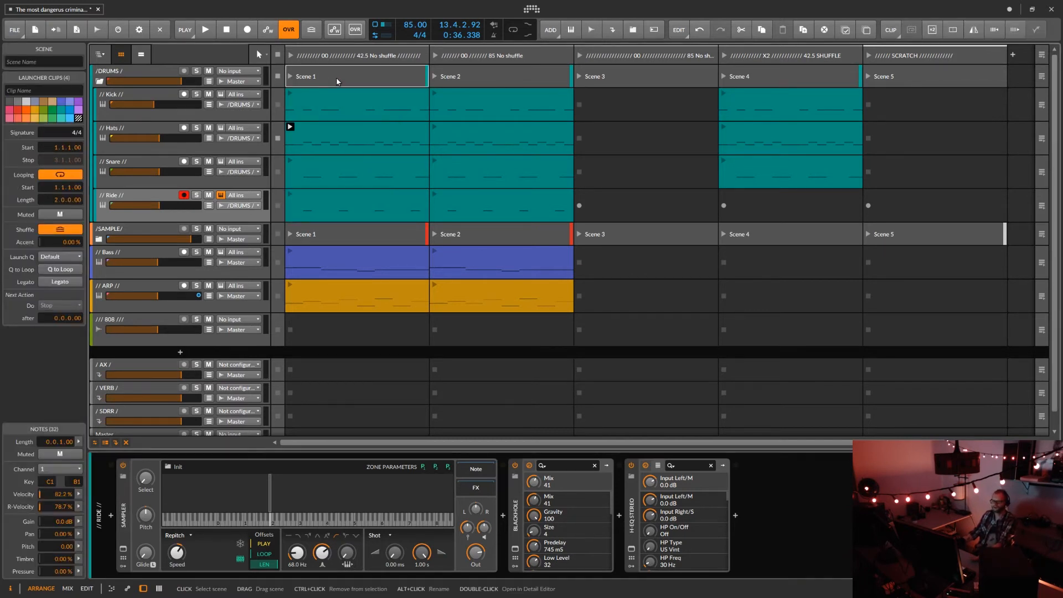
right_click(329, 101)
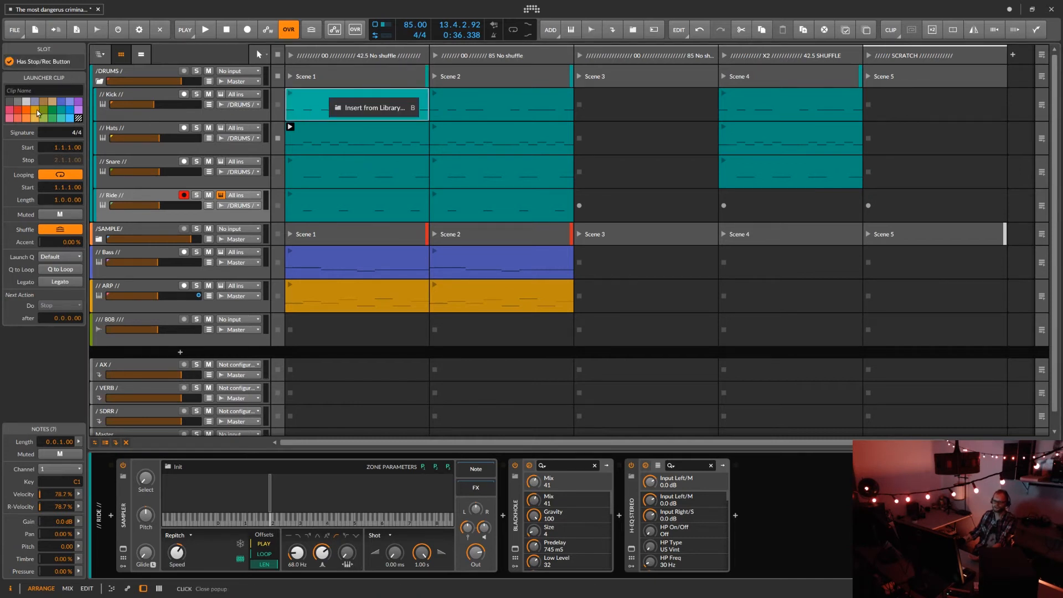
double_click(315, 75)
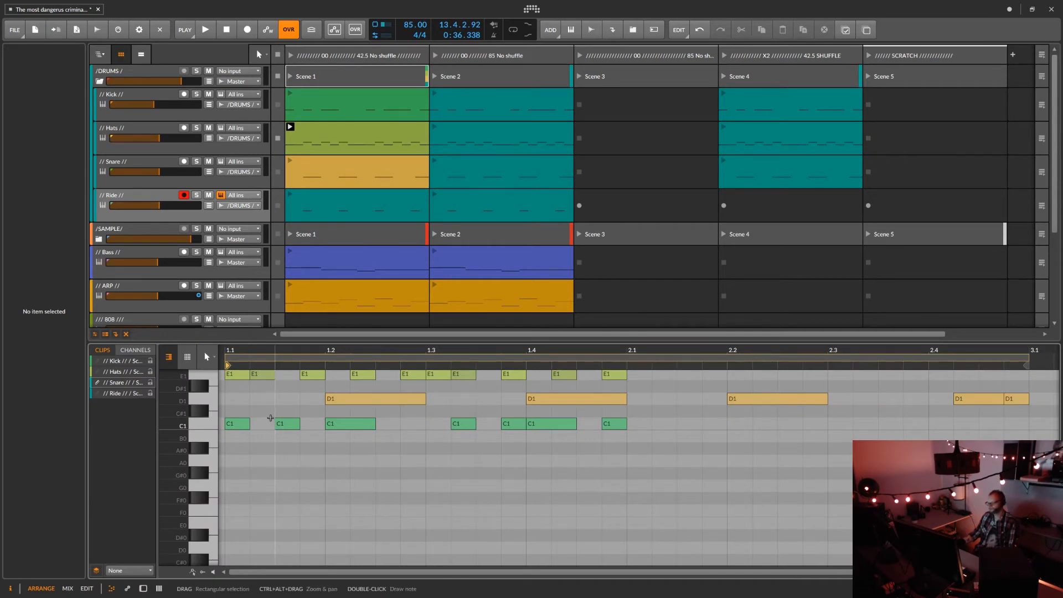
Examine the layered kick, hats, snare and ride notes of Scene 1, and play and stop the drum scene.
scroll(270, 418, "up", 2)
scroll(270, 418, "up", 2)
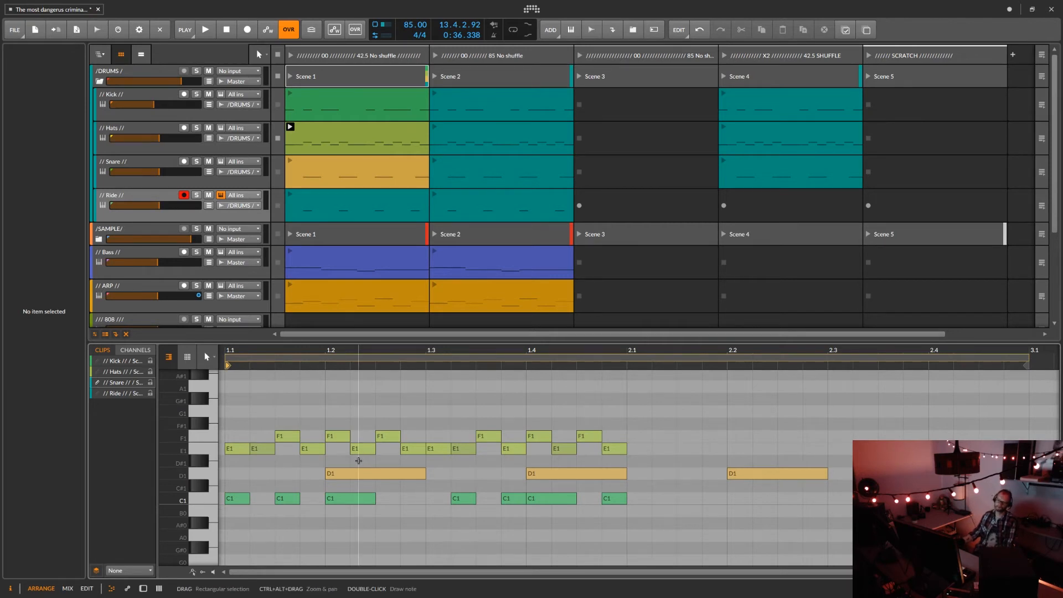
scroll(358, 461, "down", 3)
left_click(290, 76)
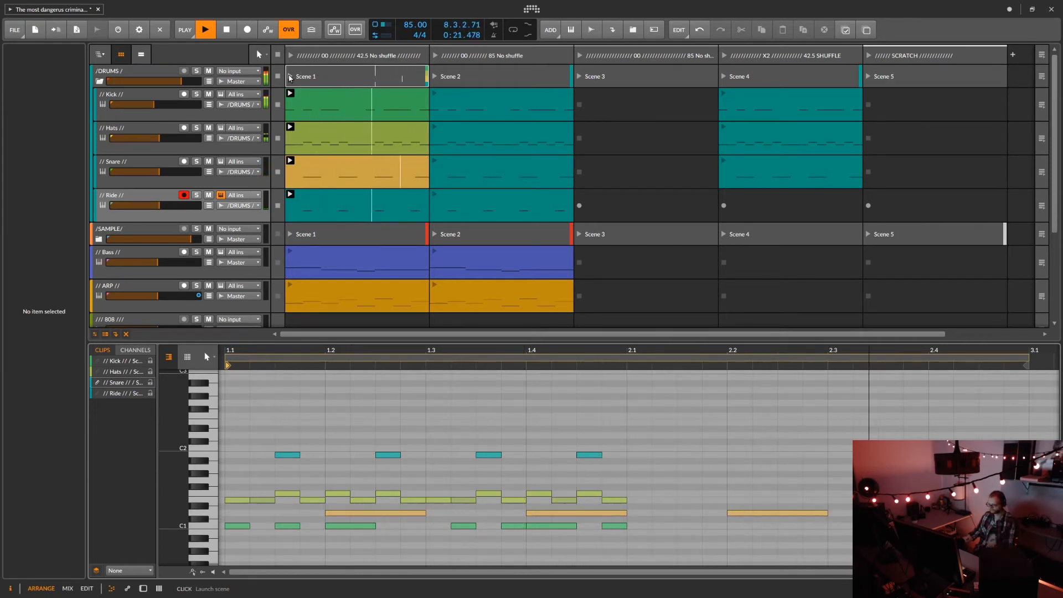
key("space")
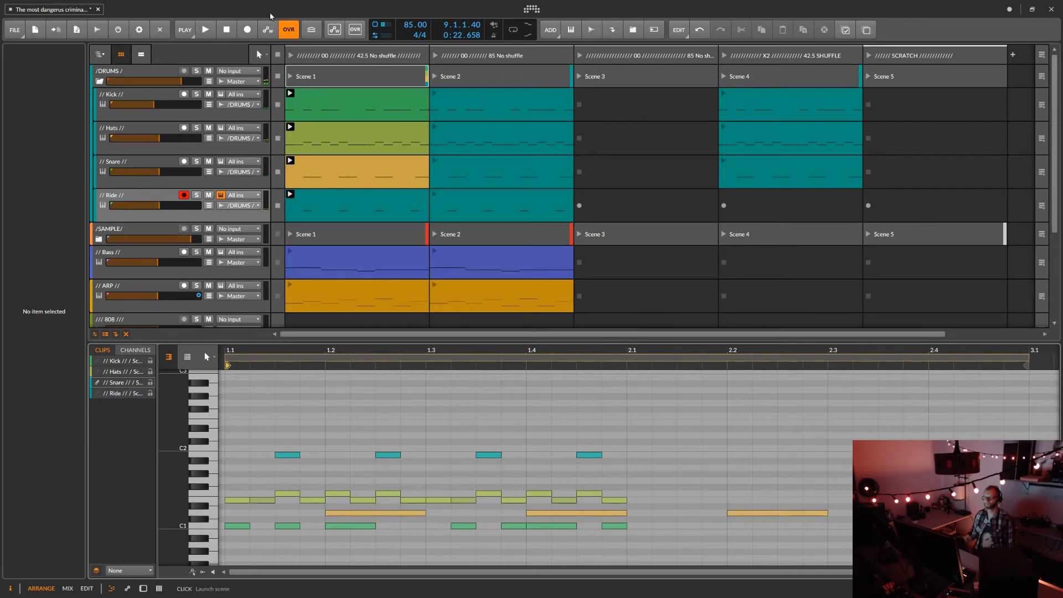
Select the four Scene 1 drum clips from Kick to Ride, and color them all teal.
left_click(309, 104)
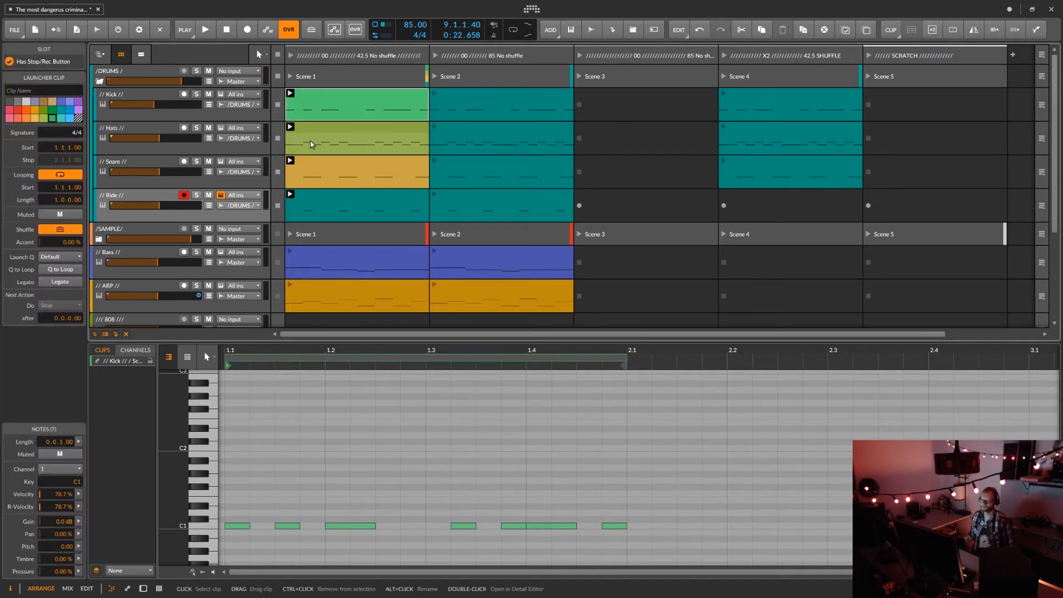
left_click(312, 197, "shift")
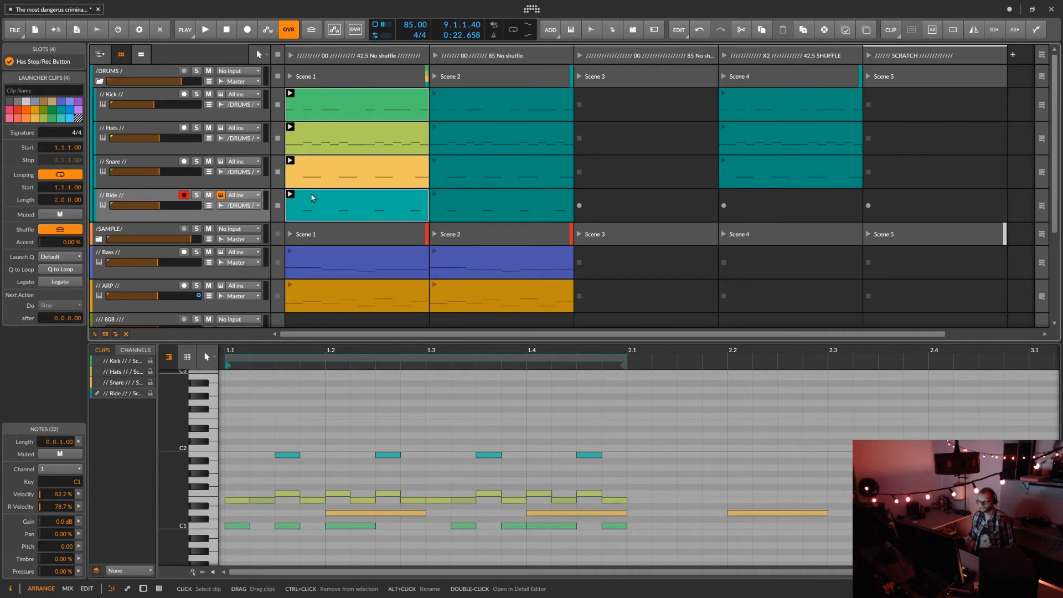
right_click(312, 198)
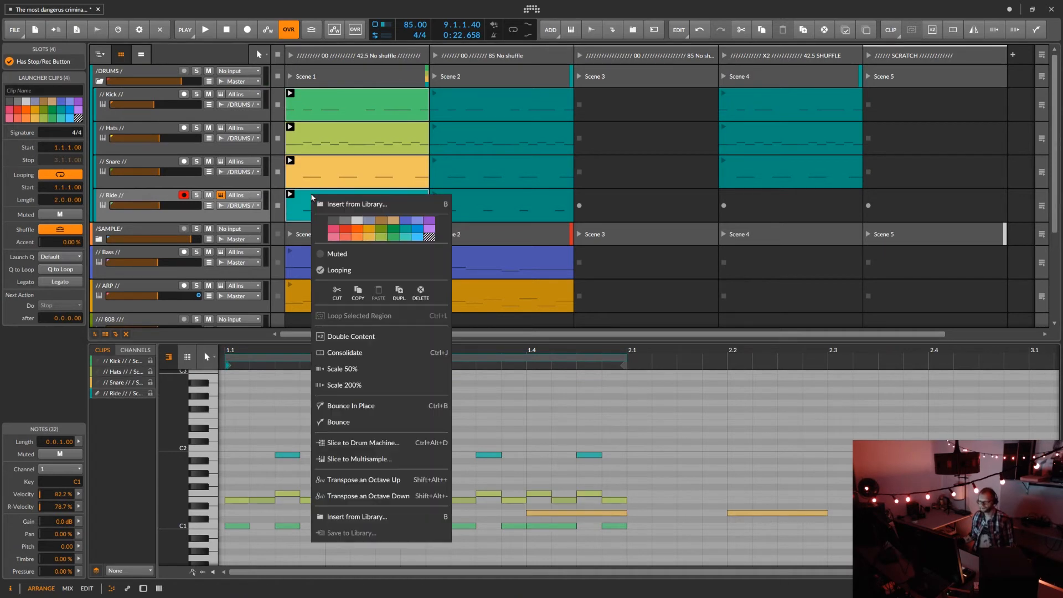
left_click(404, 231)
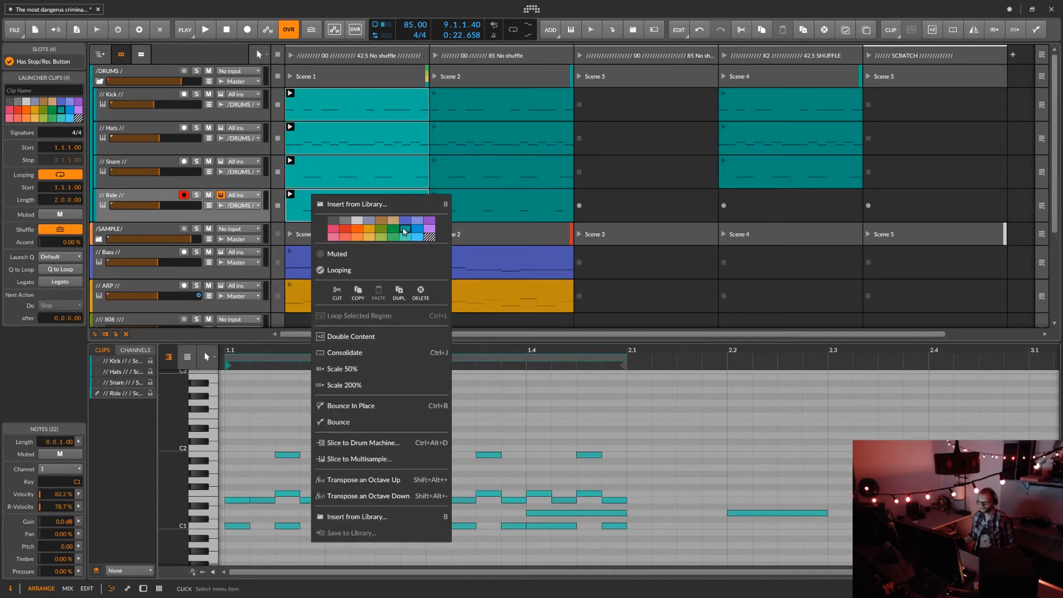
left_click(395, 230)
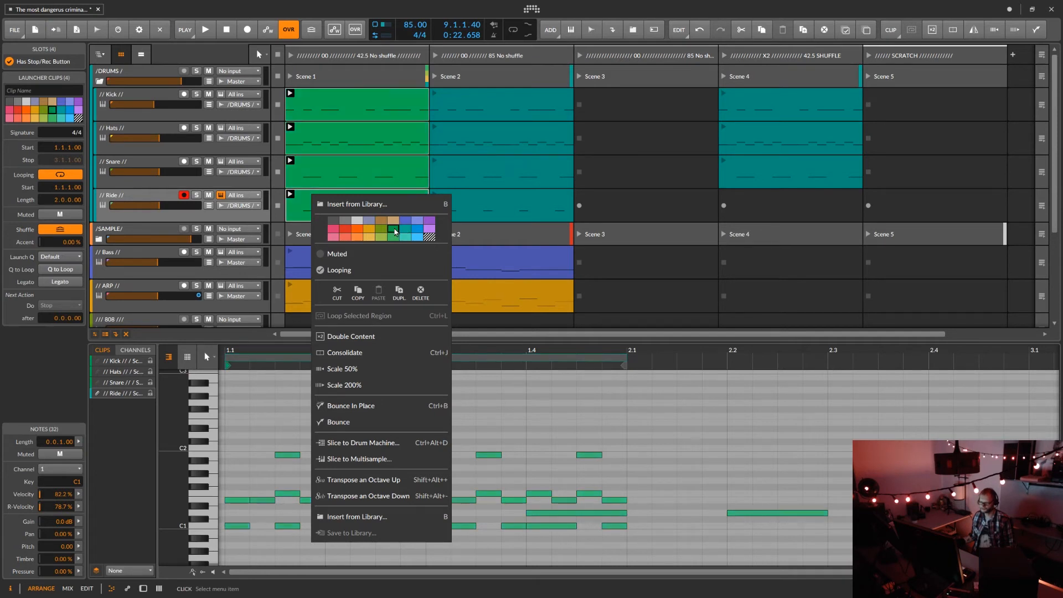
left_click(395, 237)
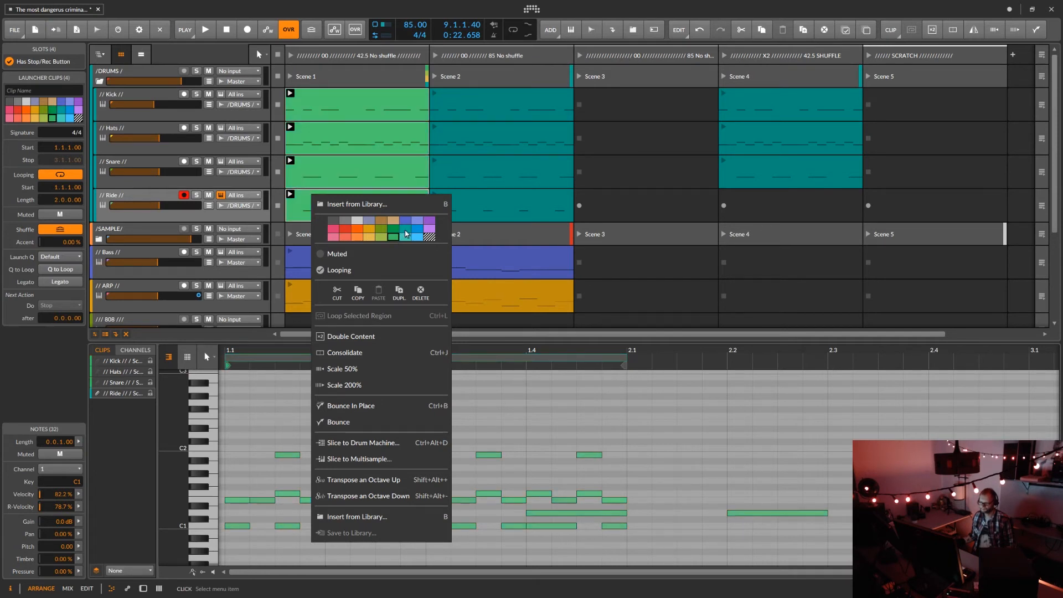
left_click(414, 229)
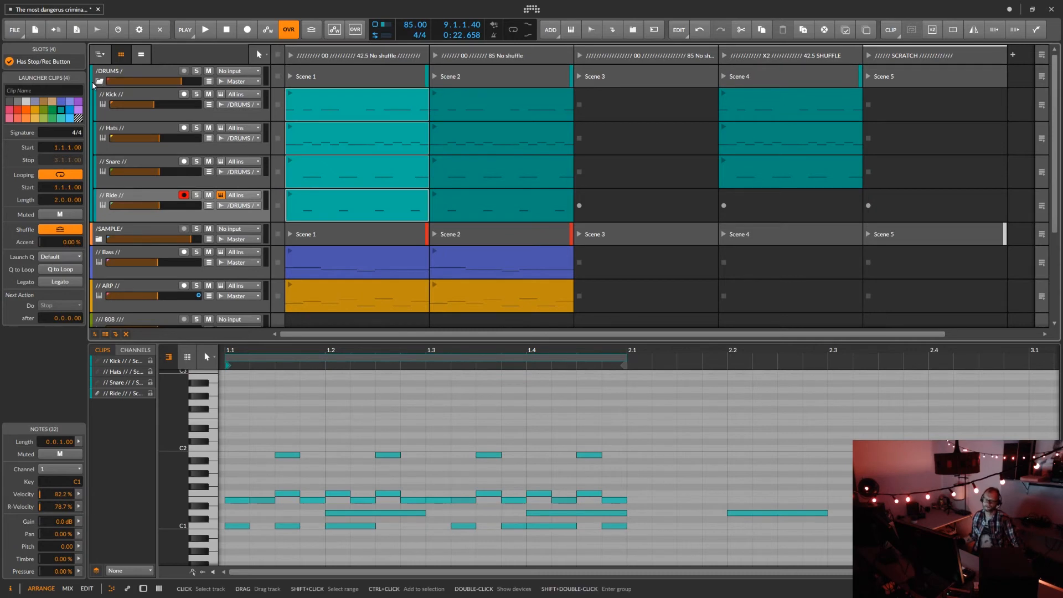
Collapse the DRUMS group, show the Bass track's devices, and open the Pigments plug-in window.
left_click(99, 82)
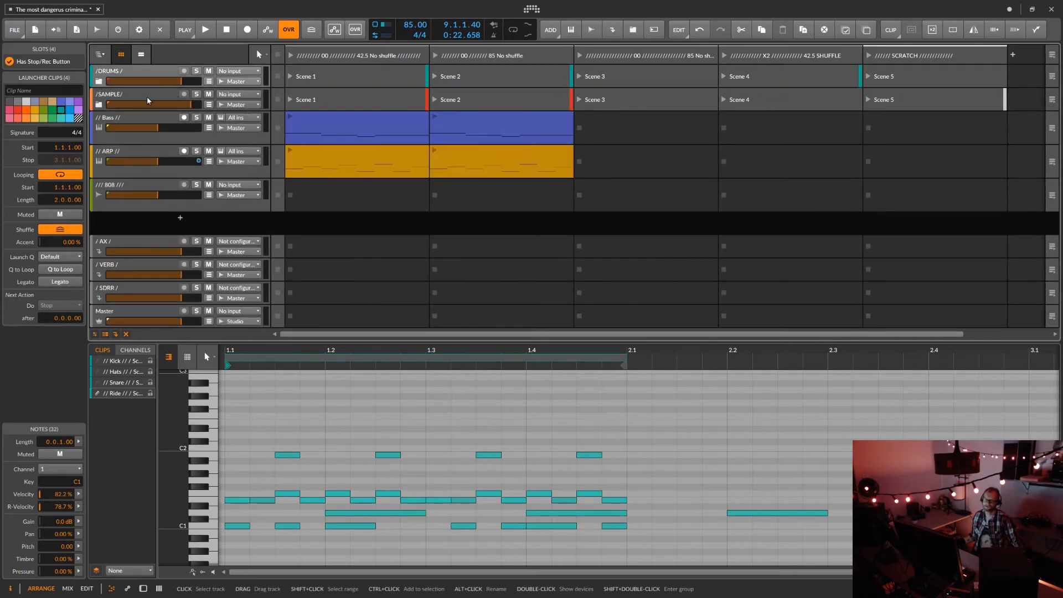
double_click(144, 114)
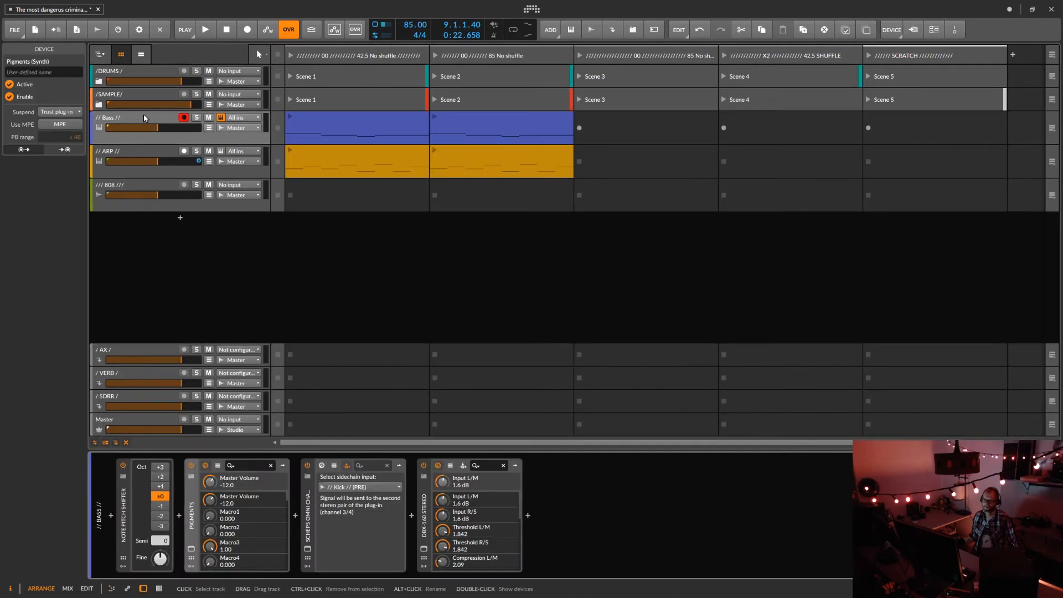
left_click(190, 549)
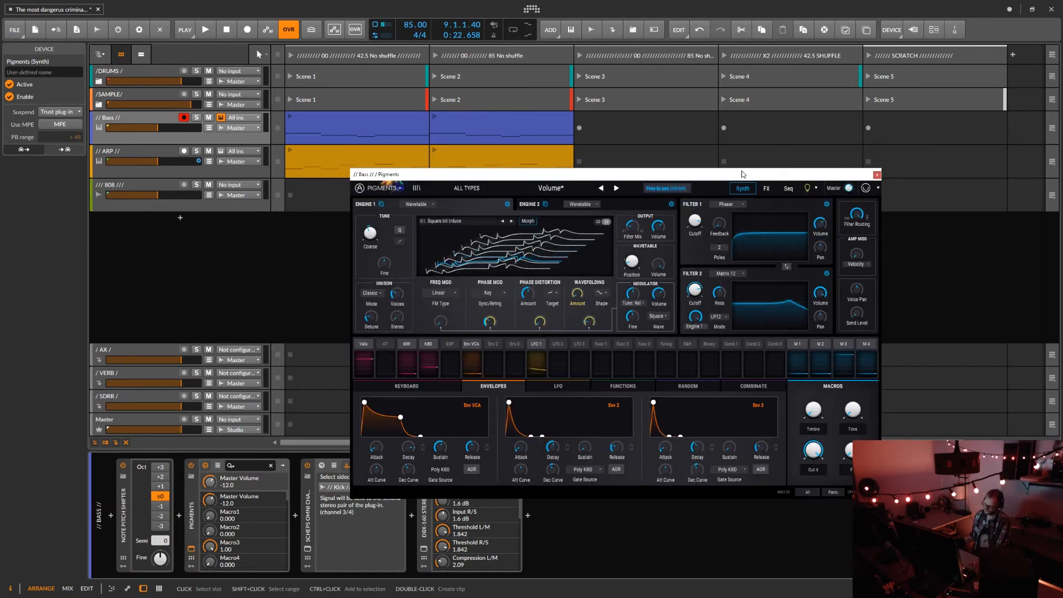
Close Pigments, open the Bass track's Scheps Omni Channel, and browse its Andrew Scheps factory presets without loading one.
left_click_drag(735, 175, 806, 125)
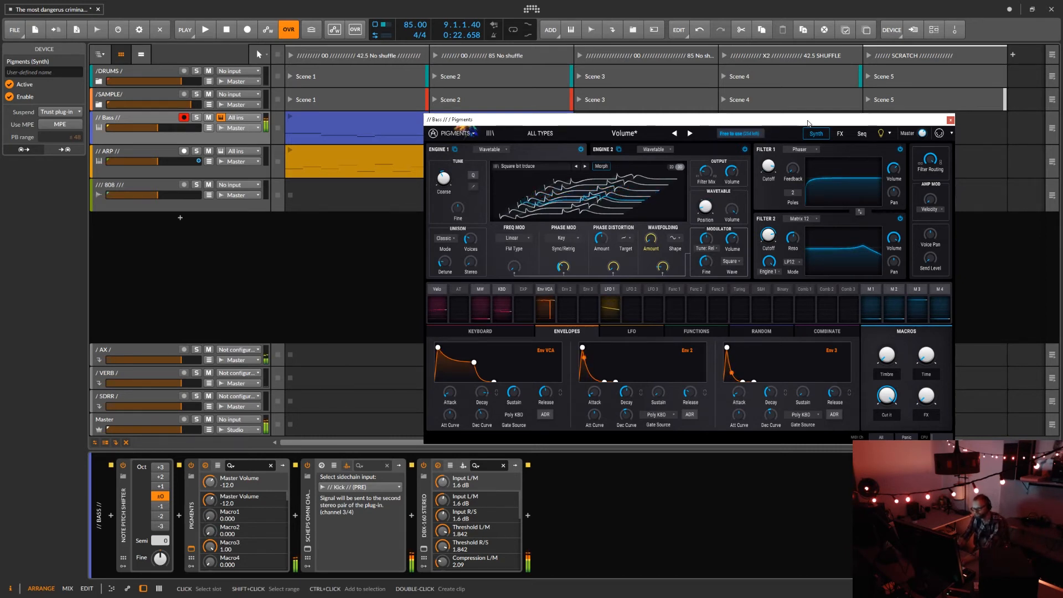
left_click(951, 118)
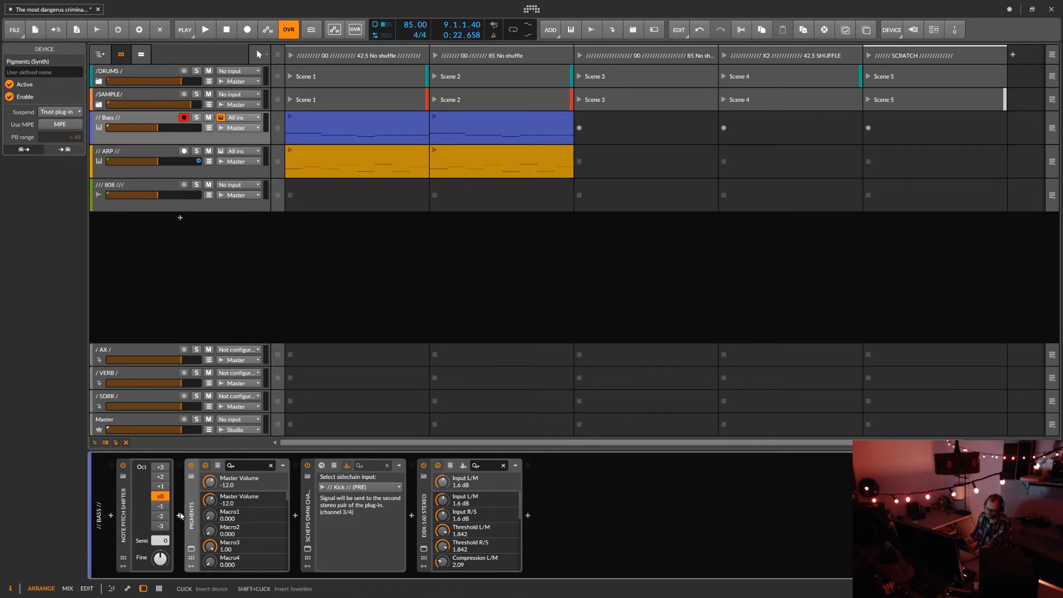
left_click(308, 549)
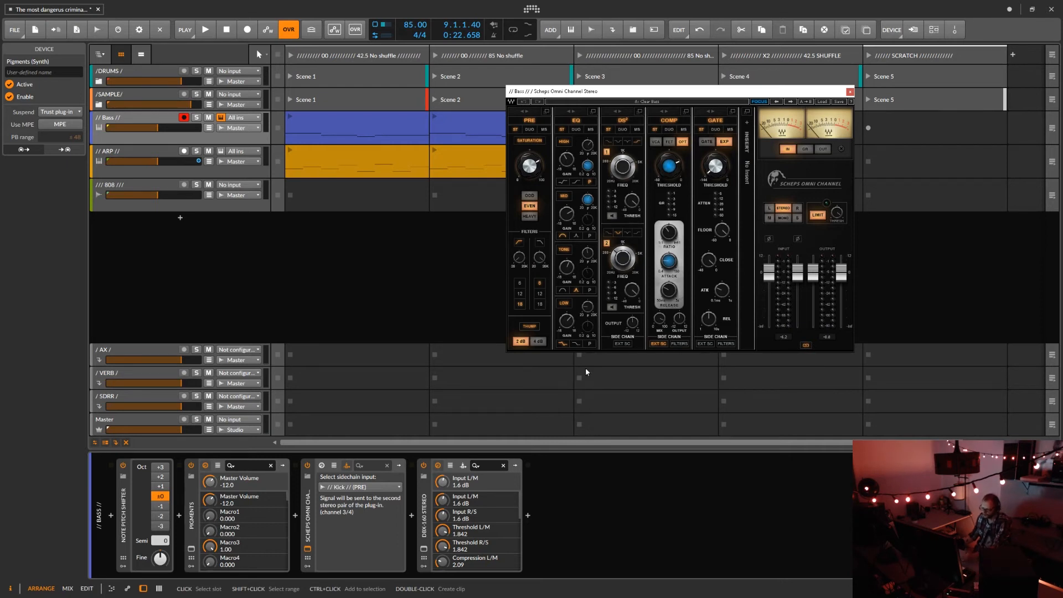
left_click(822, 103)
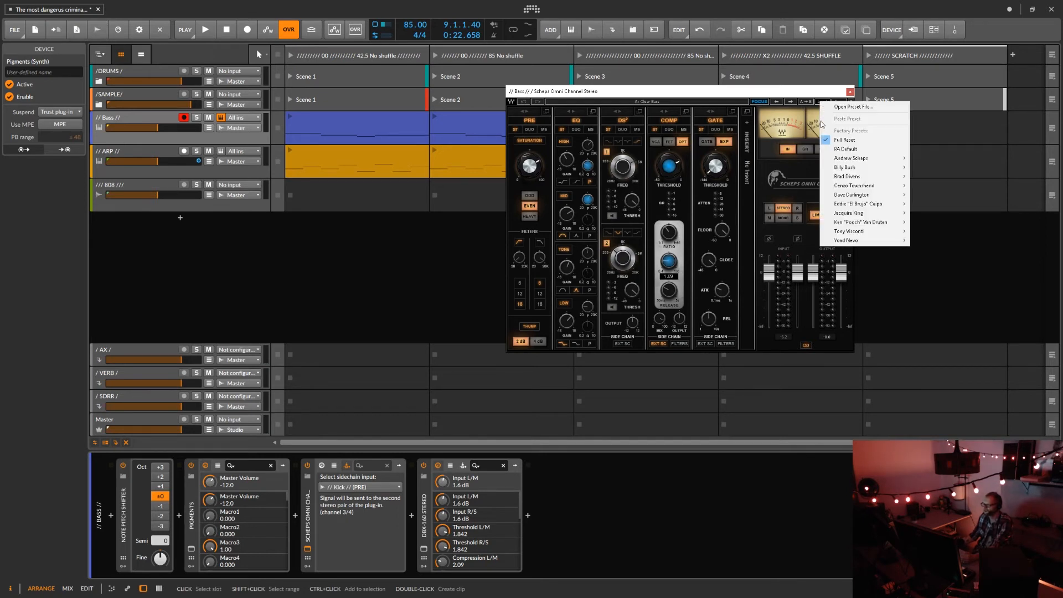
mouse_move(853, 168)
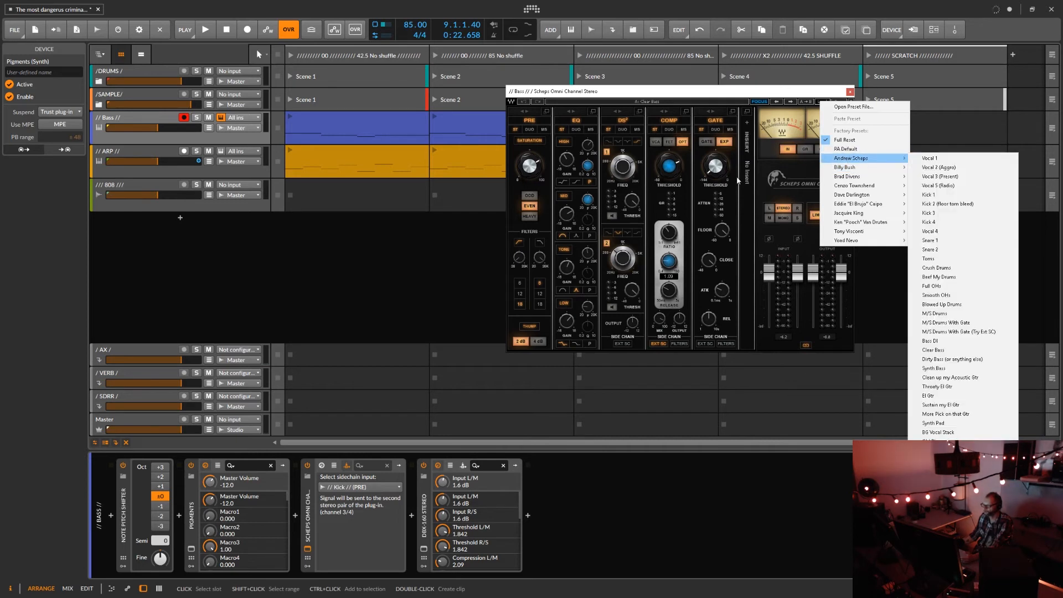
left_click(376, 260)
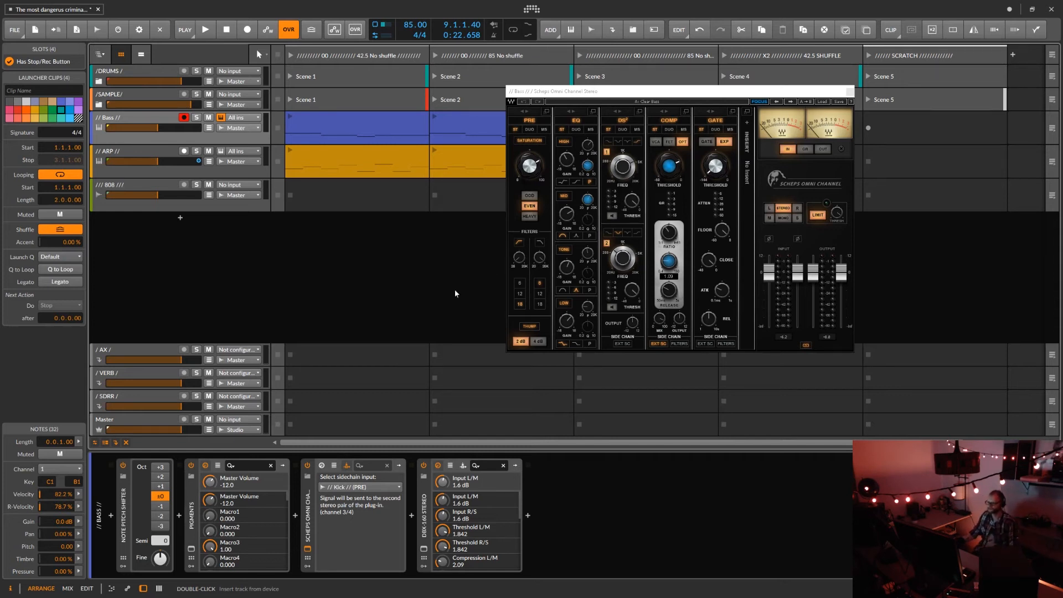
Show the Bass track's Scheps Omni Channel parameters in the device chain, and return to its sidechain input selection.
left_click(321, 465)
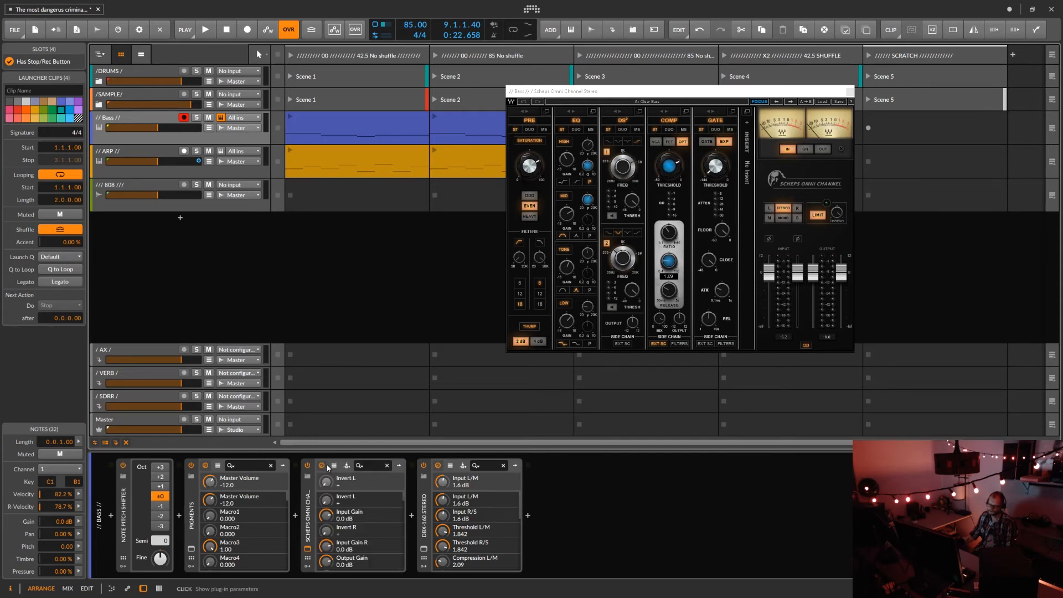
left_click(347, 466)
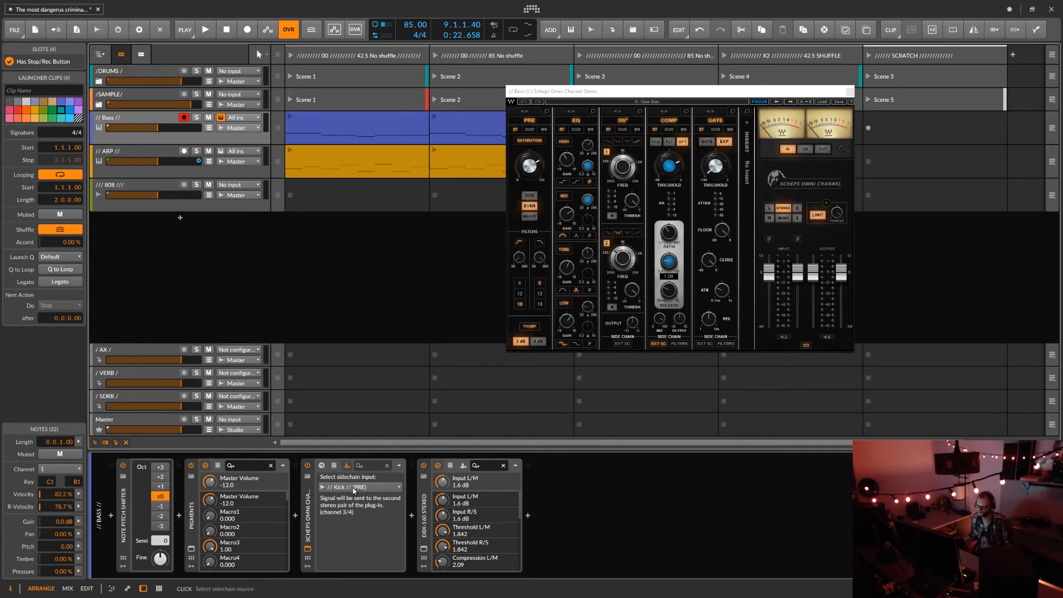
left_click(311, 500)
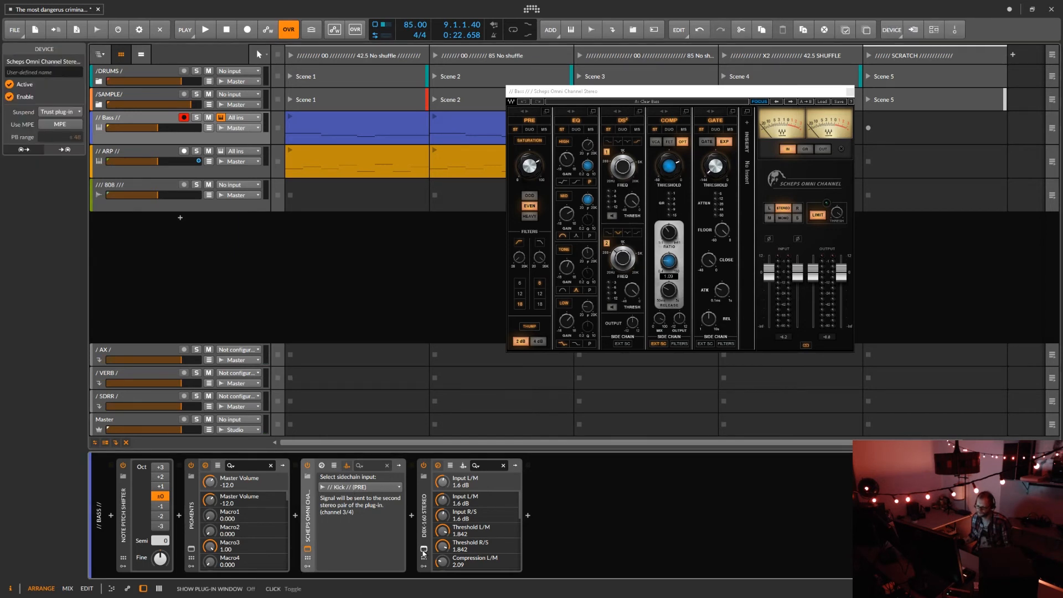
Open the Bass track's dbx-160 compressor and place its window beside the Scheps Omni Channel.
left_click(423, 550)
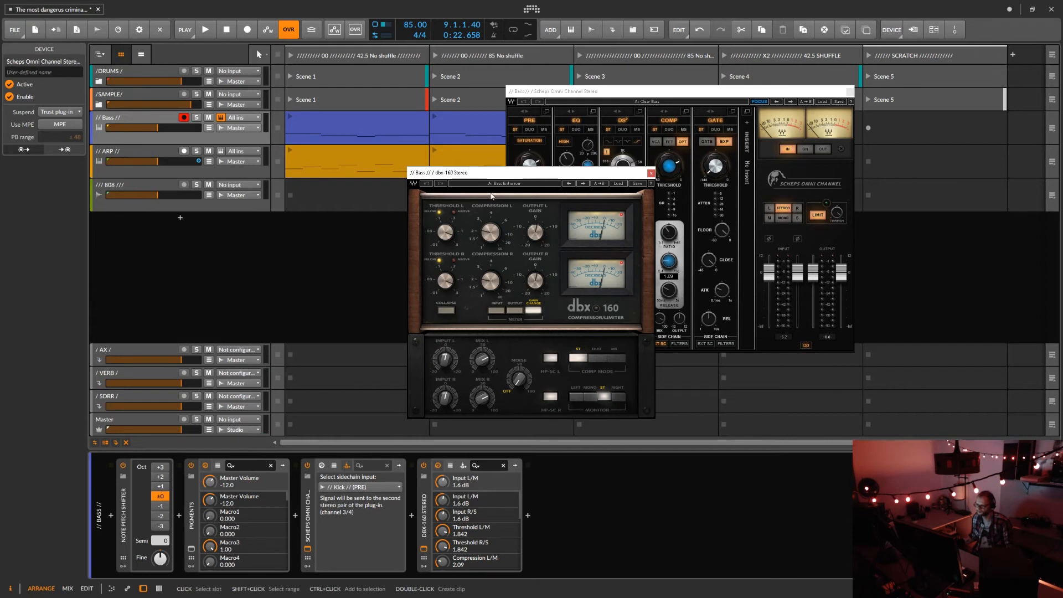
left_click_drag(496, 176, 330, 125)
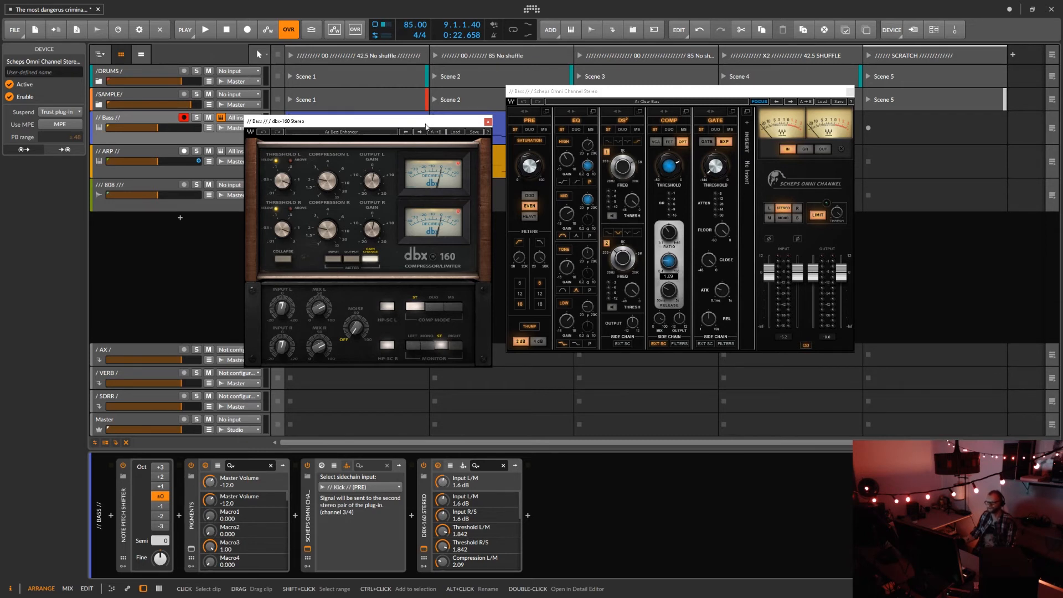
left_click_drag(428, 126, 429, 104)
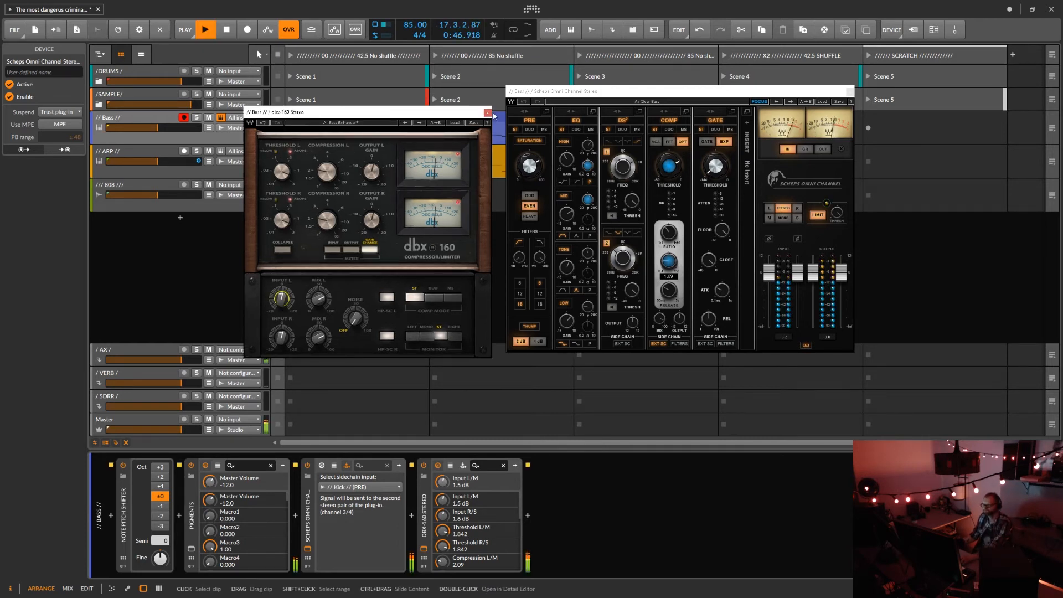
Close both Bass plug-in windows and stop playback, and switch the Scheps Omni Channel device to its parameter list.
left_click(487, 113)
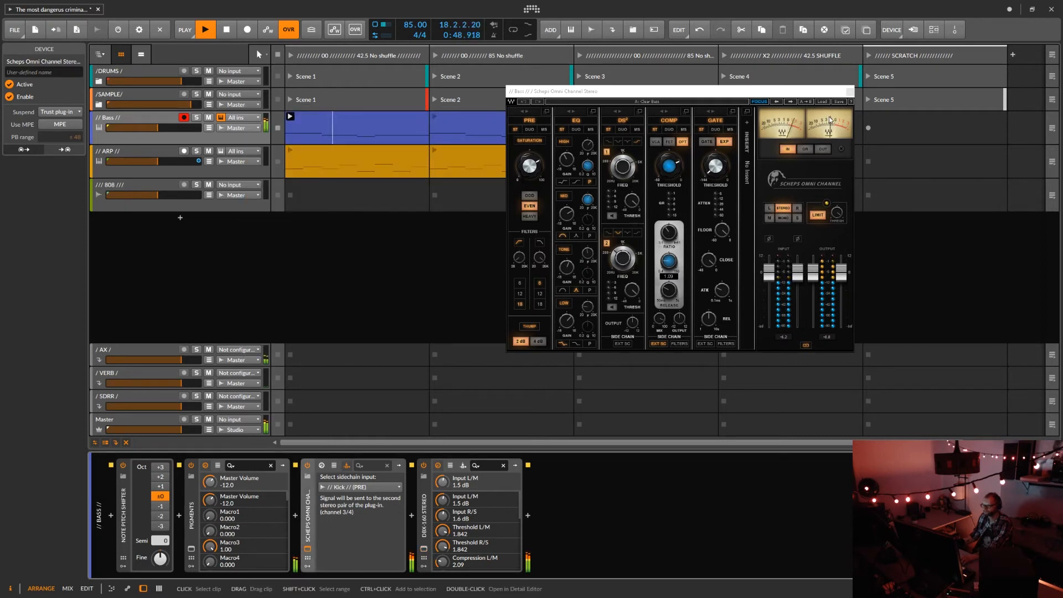
left_click(849, 92)
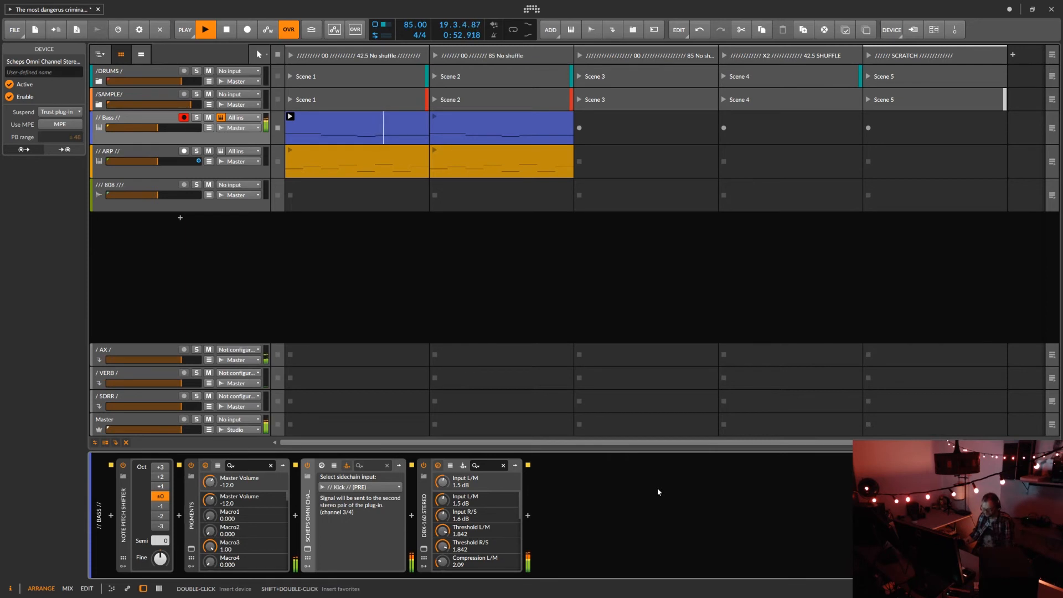
key("space")
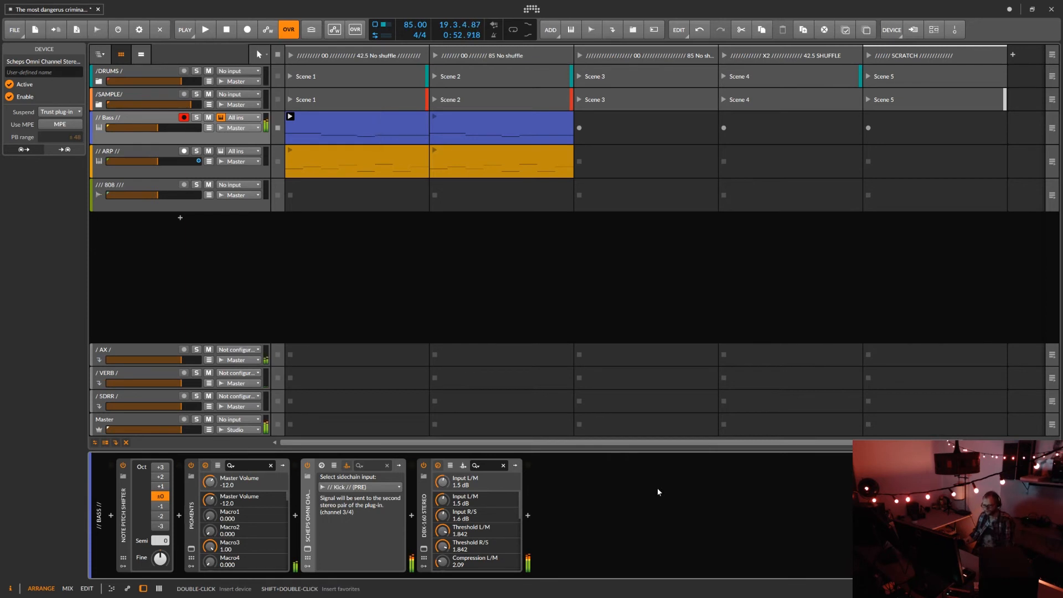
left_click(323, 466)
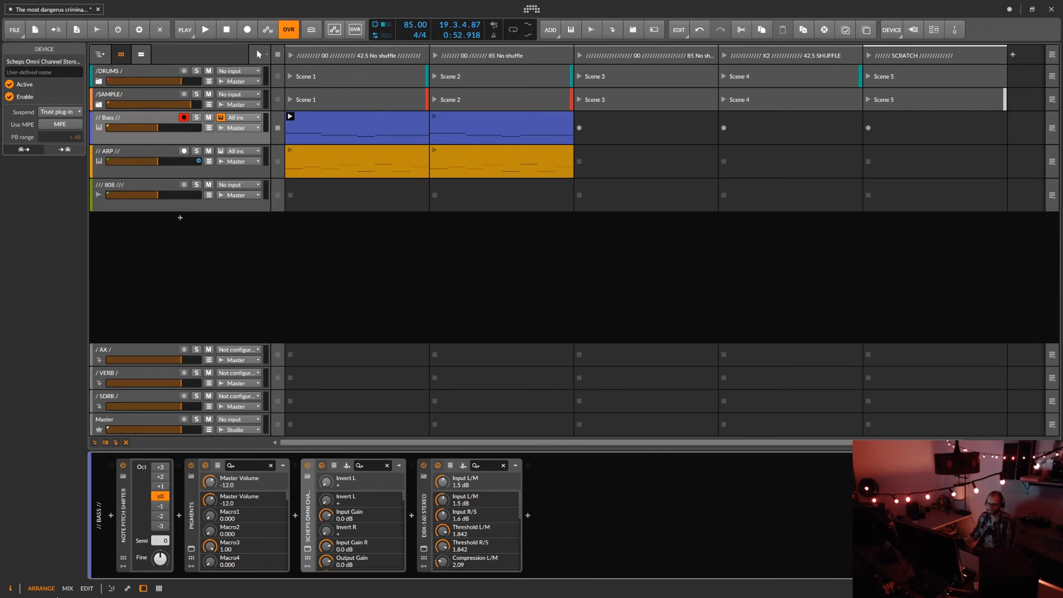
In the mixer view, play and stop the first scene across all tracks, and enlarge the note editor.
left_click(68, 588)
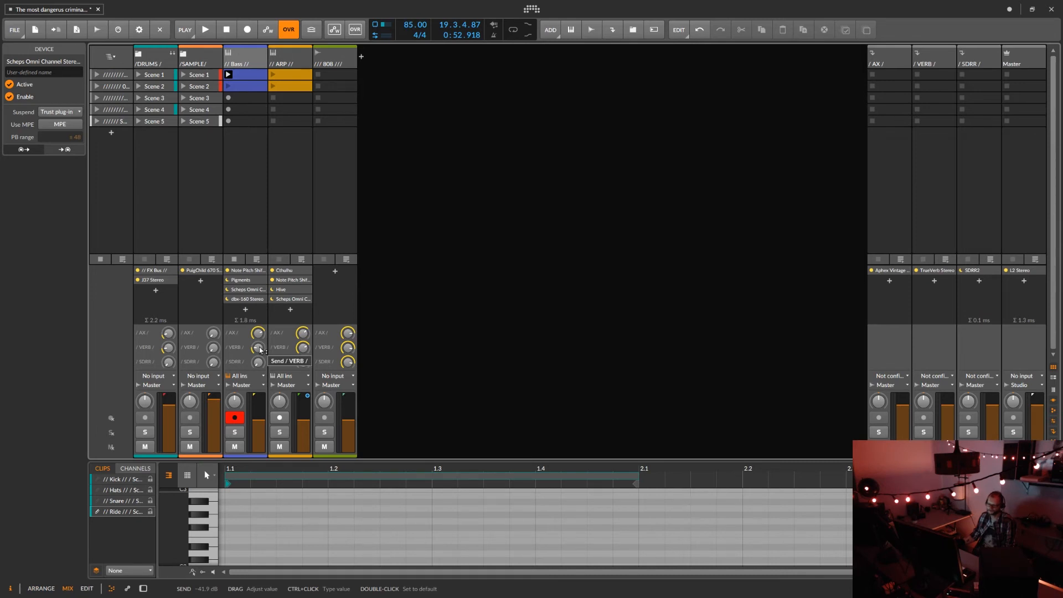
left_click(98, 76)
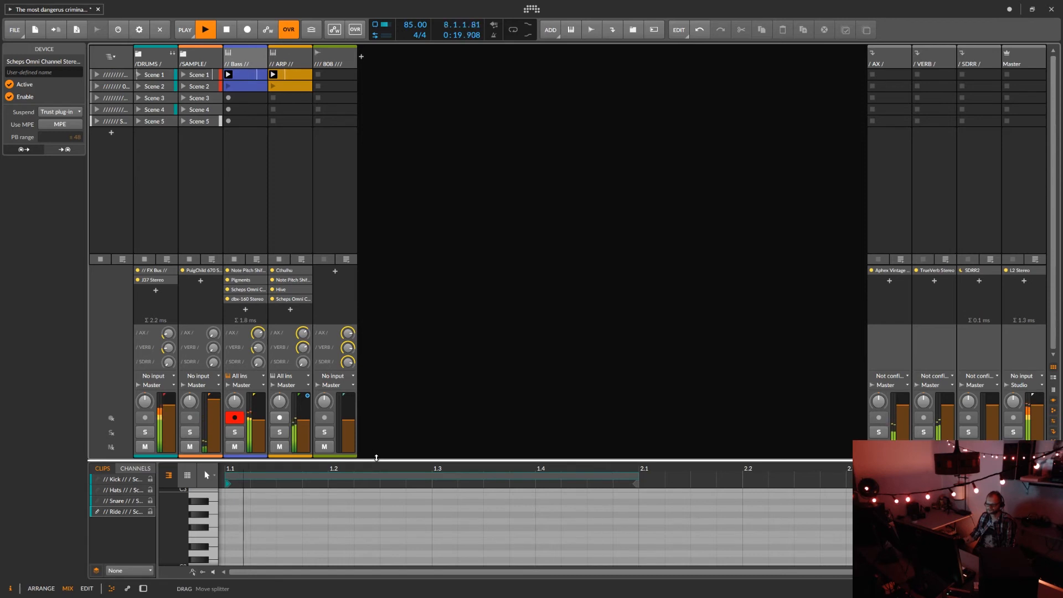
left_click_drag(376, 457, 362, 301)
key("space")
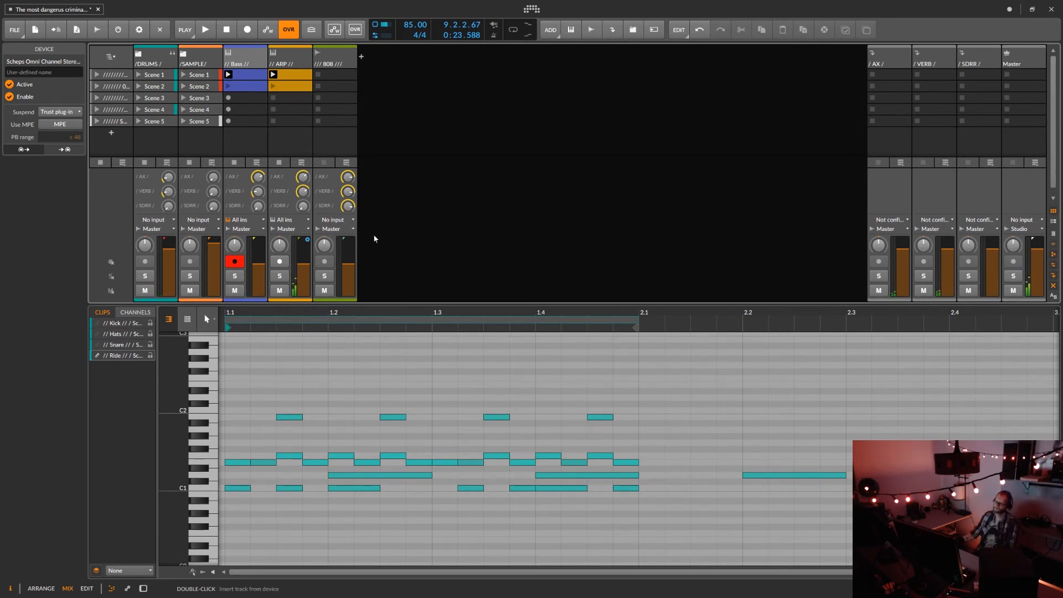
Show the ARP track's first clip in the note editor, and display a short velocity lane below its notes.
left_click(285, 76)
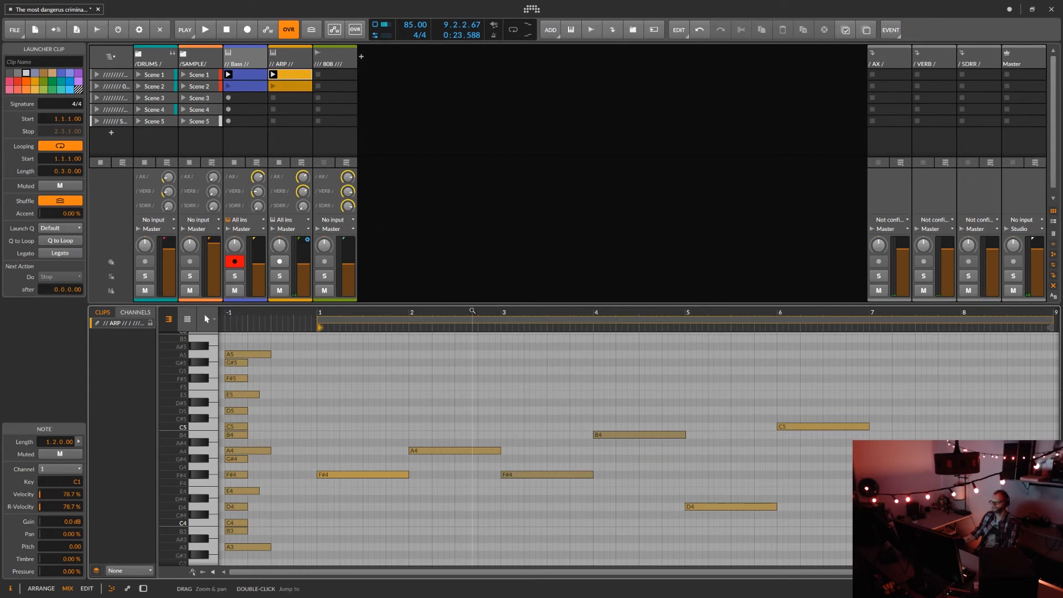
left_click_drag(473, 311, 467, 334)
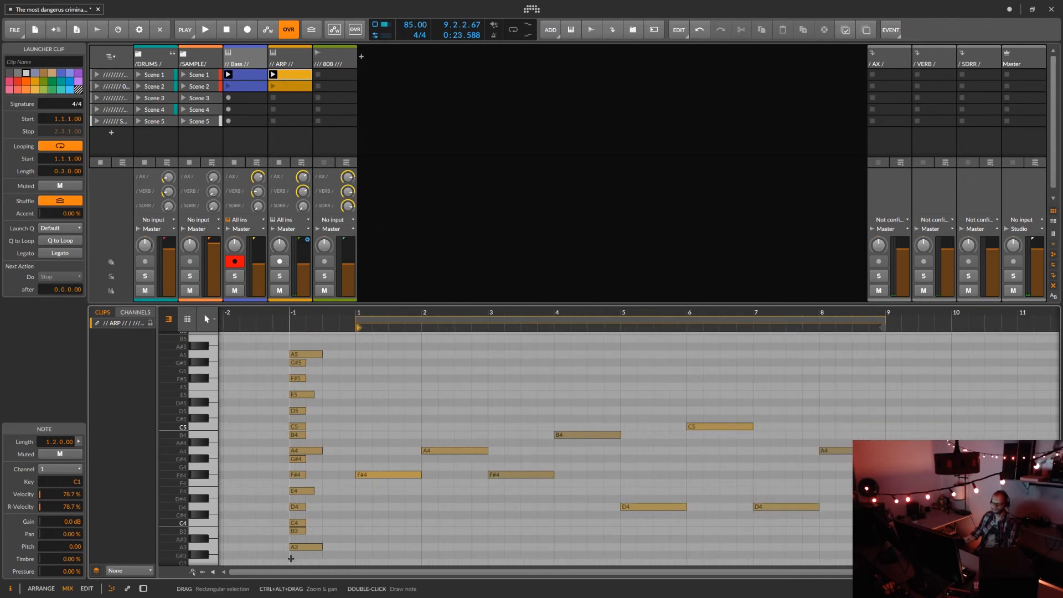
left_click(202, 572)
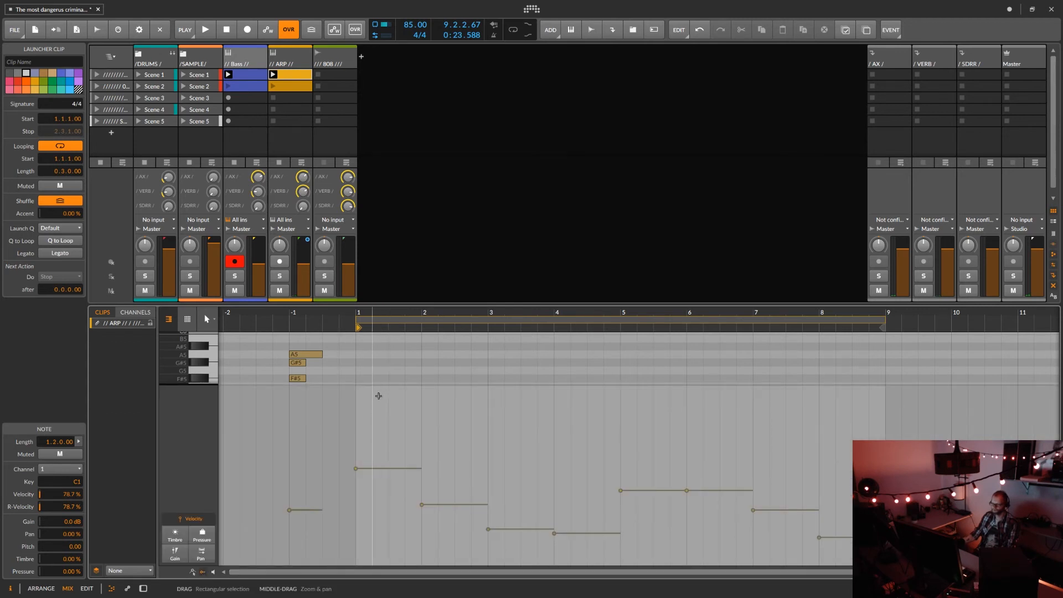
left_click_drag(375, 385, 374, 529)
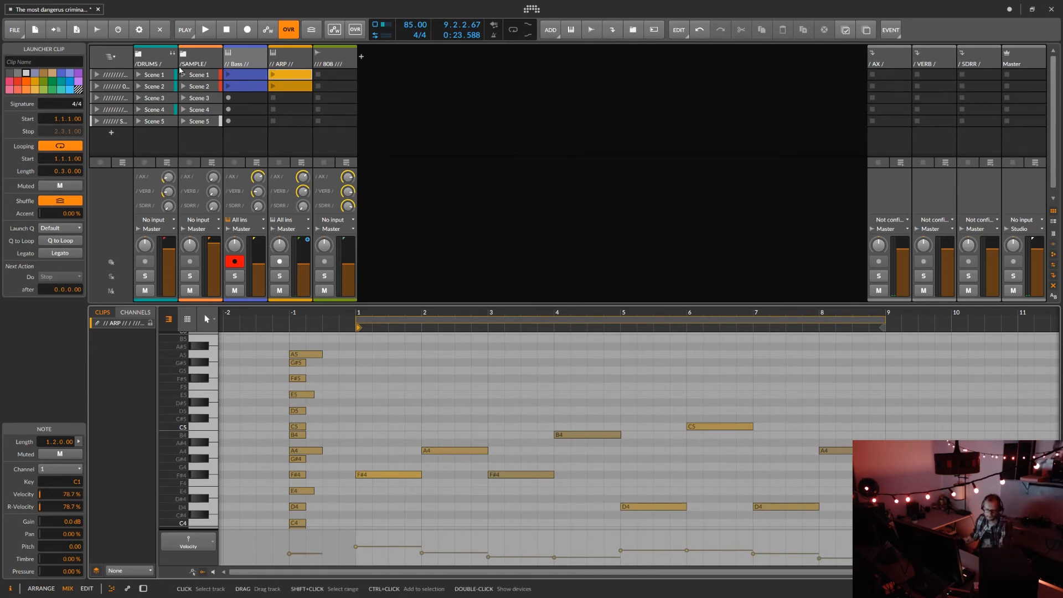
Play and stop the ARP track's first clip, and open it in the note editor of the arrange view.
left_click(271, 78)
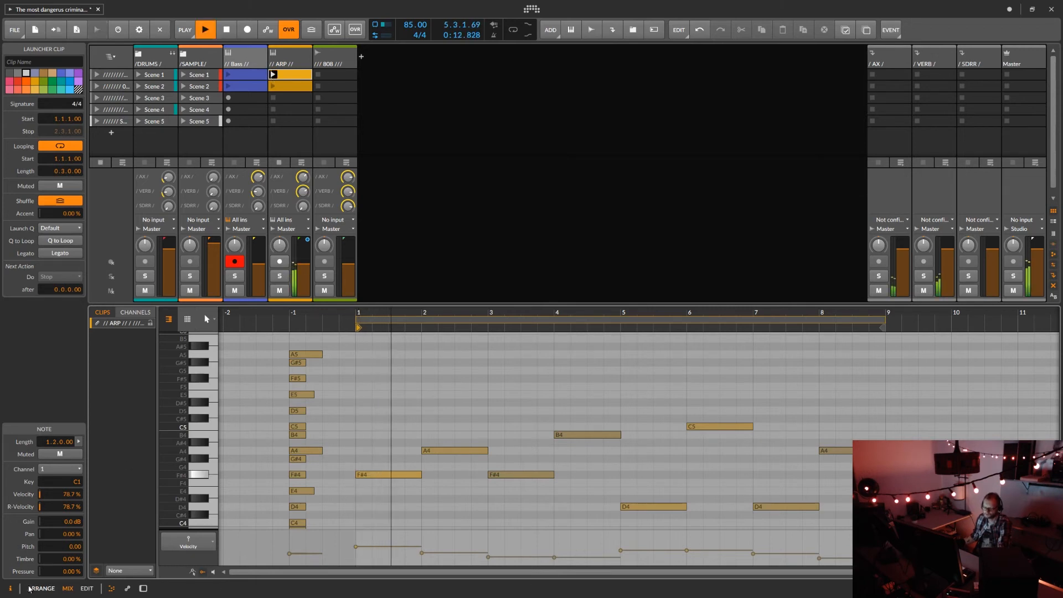
left_click(31, 588)
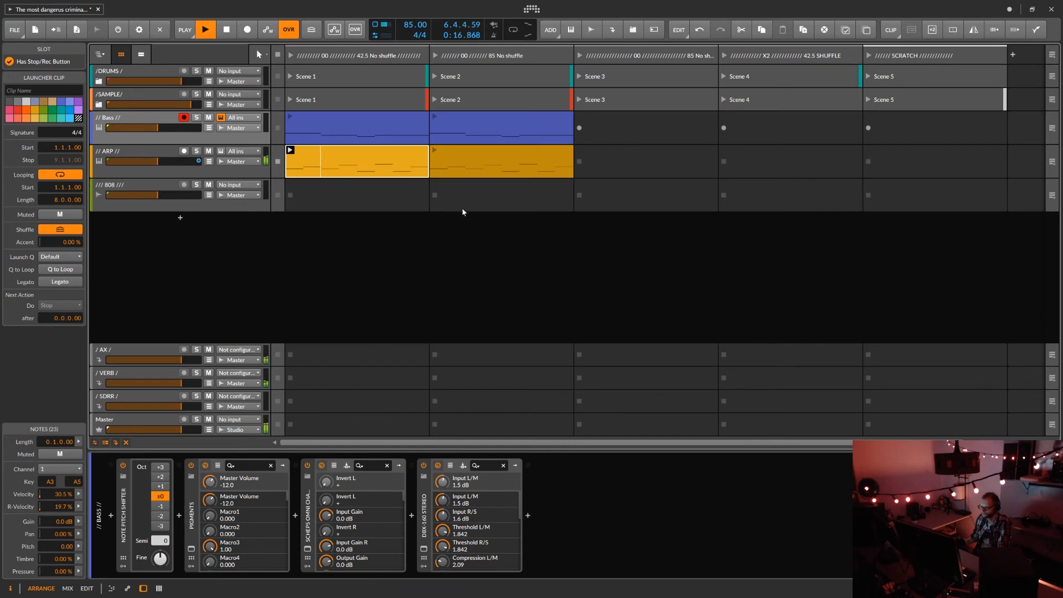
double_click(396, 151)
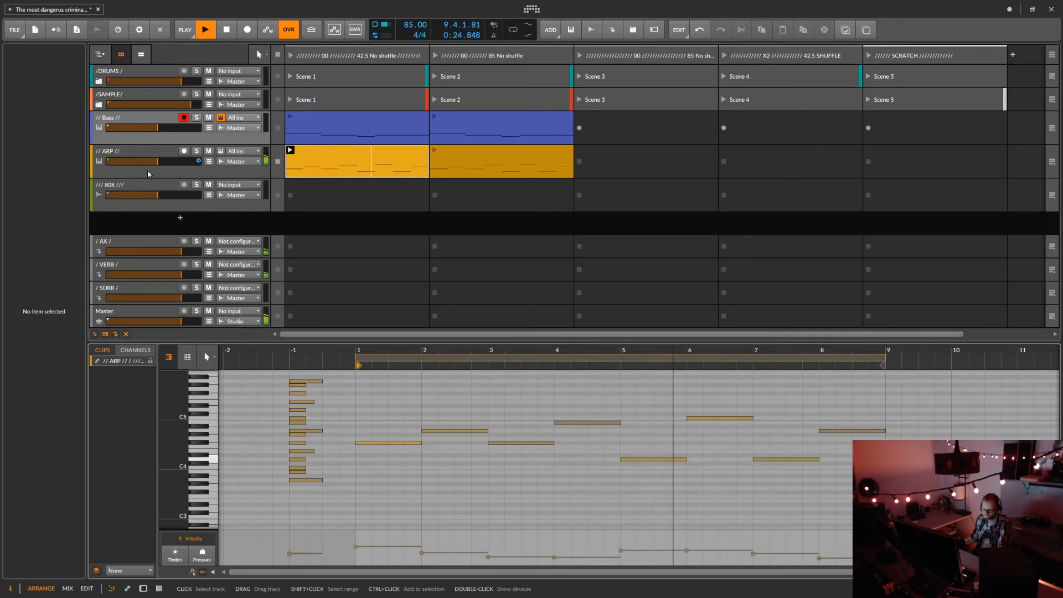
key("space")
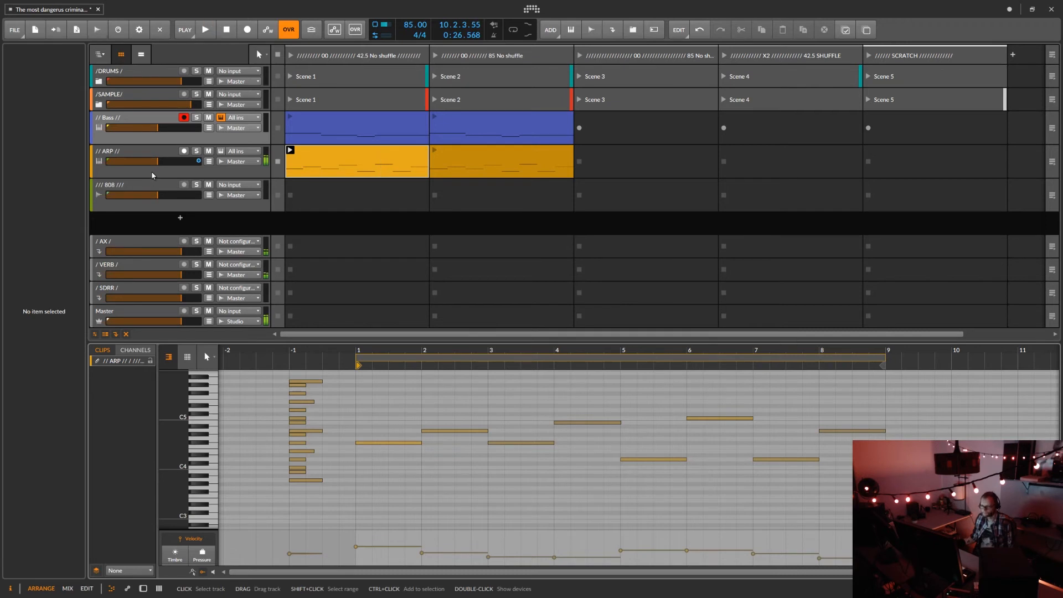
Show the ARP track's devices, and open and close its Scheps Omni Channel window.
left_click(137, 165)
double_click(138, 169)
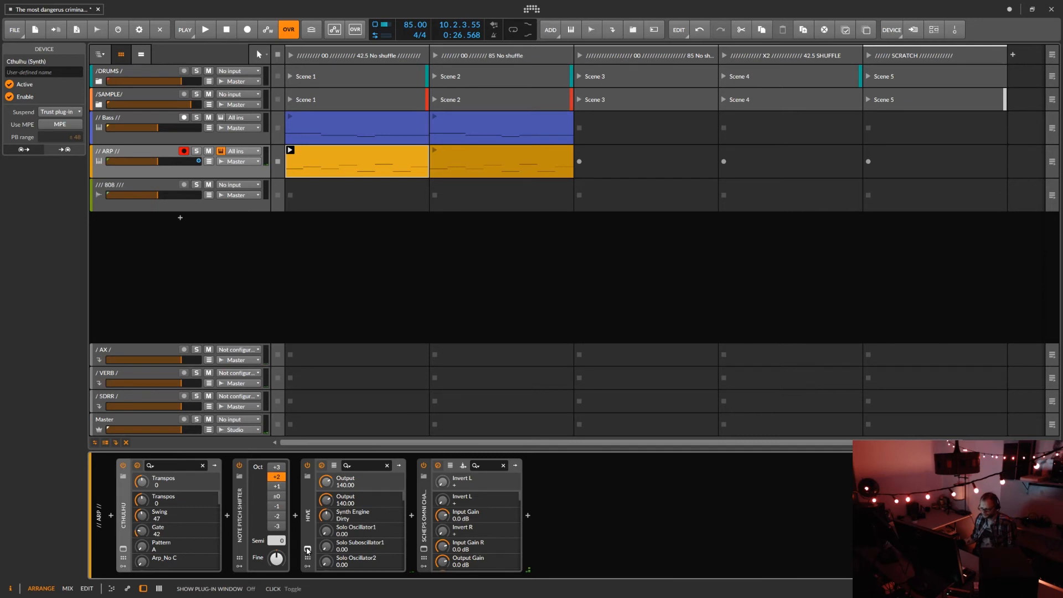
left_click(424, 549)
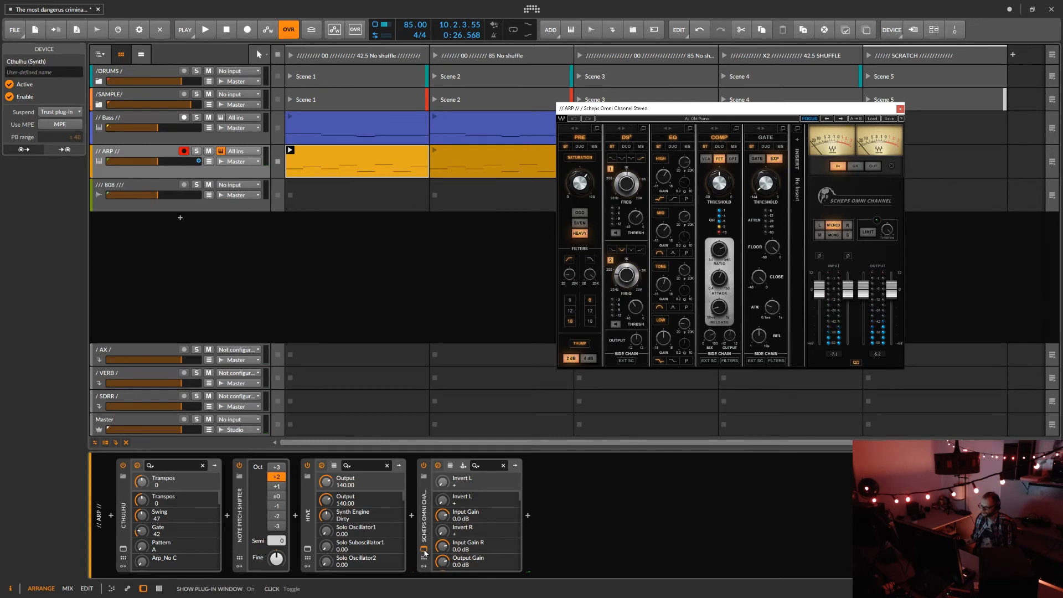
left_click(425, 550)
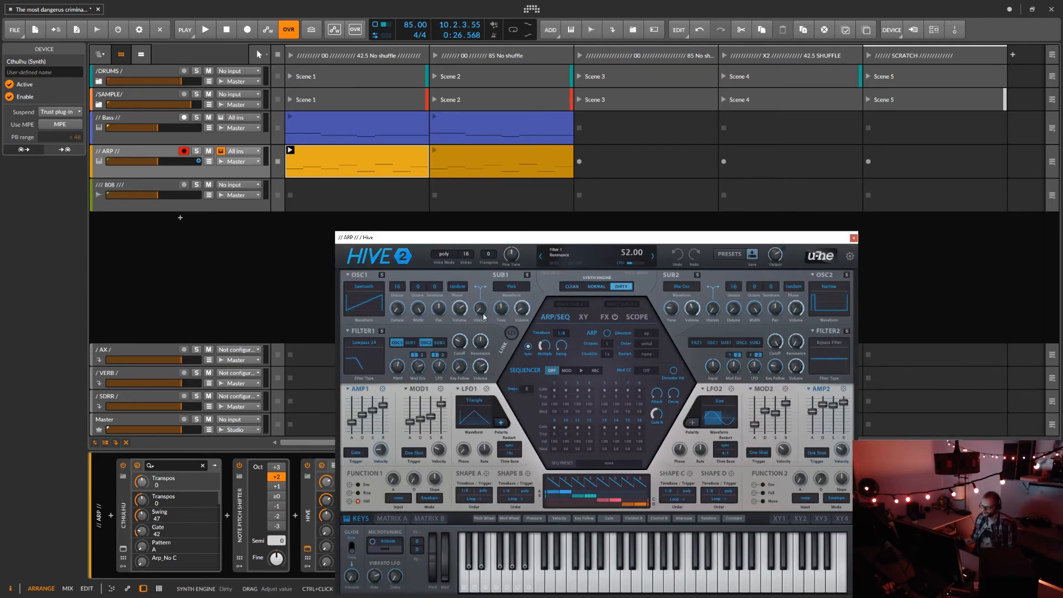
Inspect and close the ARP track's Hive synth window, and open the Cthulhu arpeggiator plug-in.
left_click_drag(535, 239, 528, 144)
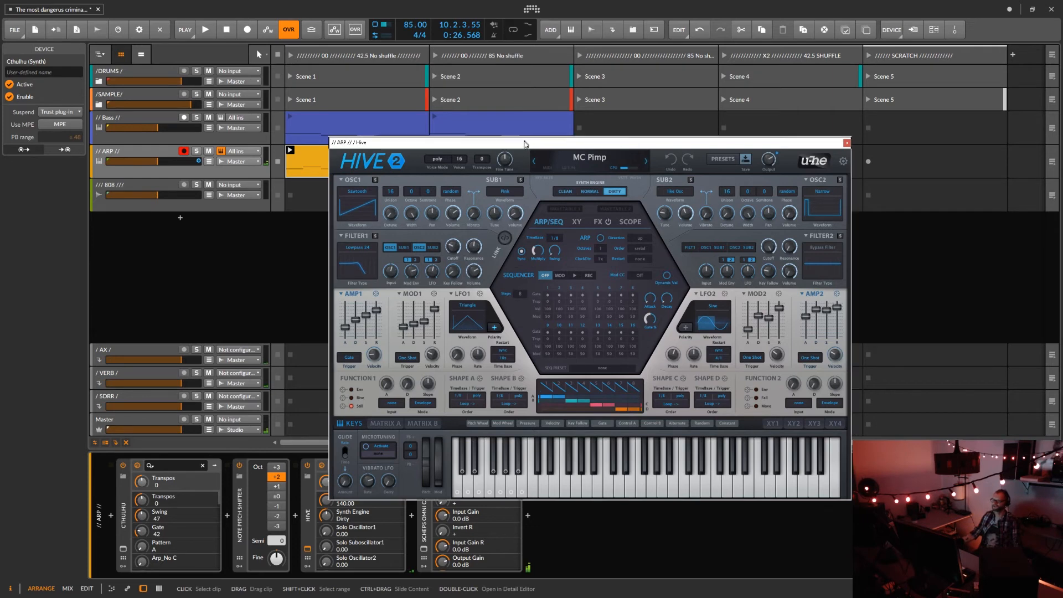
left_click_drag(525, 143, 663, 130)
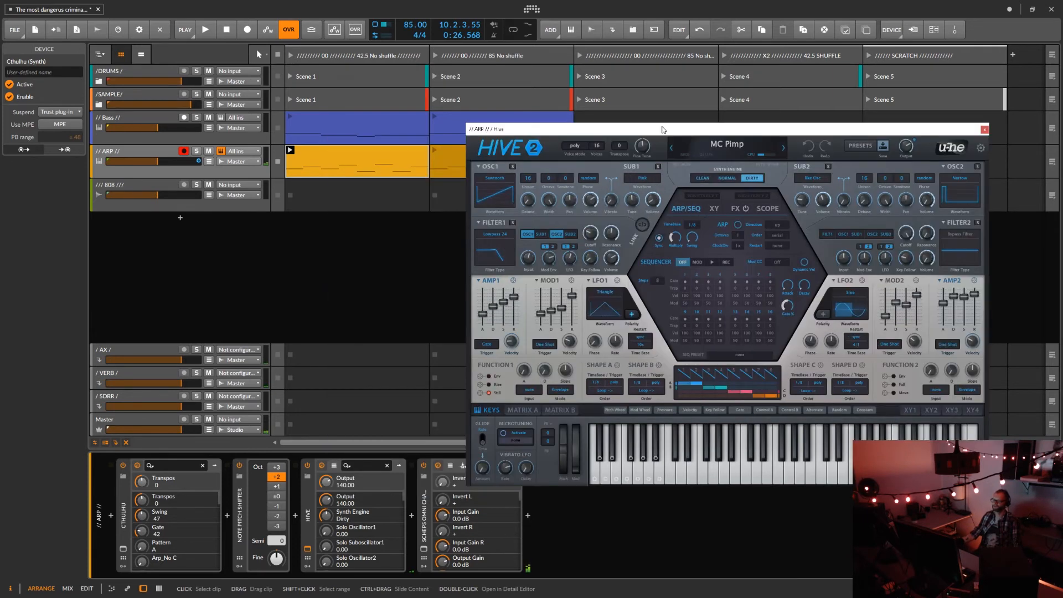
left_click(985, 131)
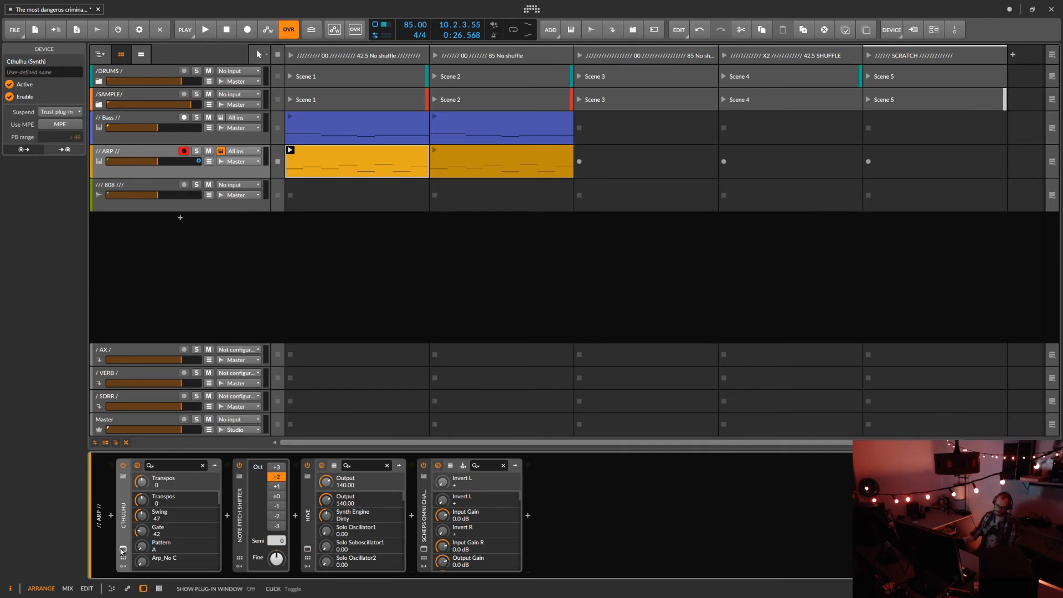
left_click(122, 549)
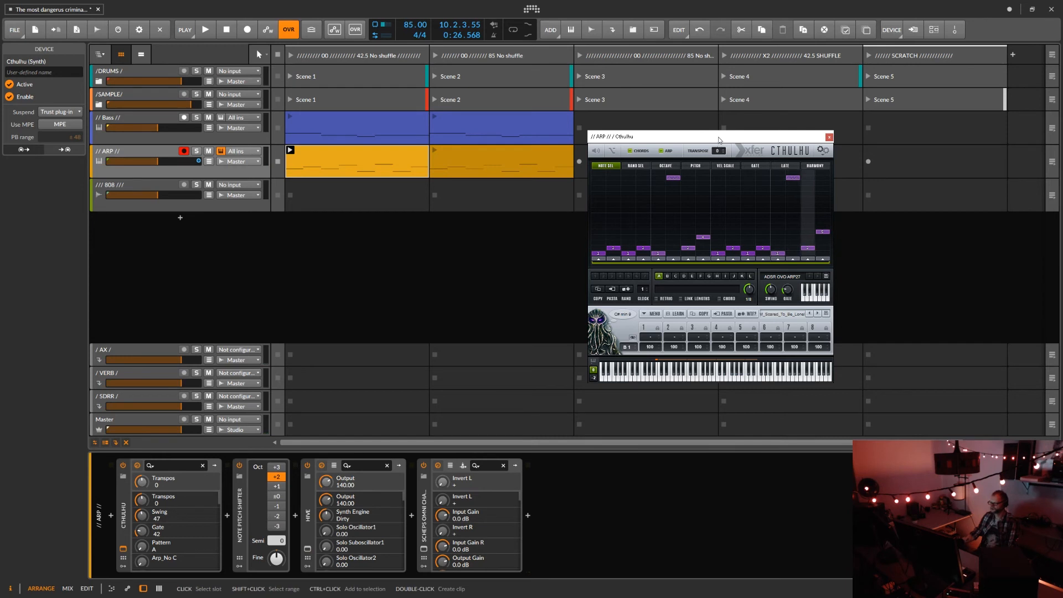
left_click_drag(719, 140, 752, 216)
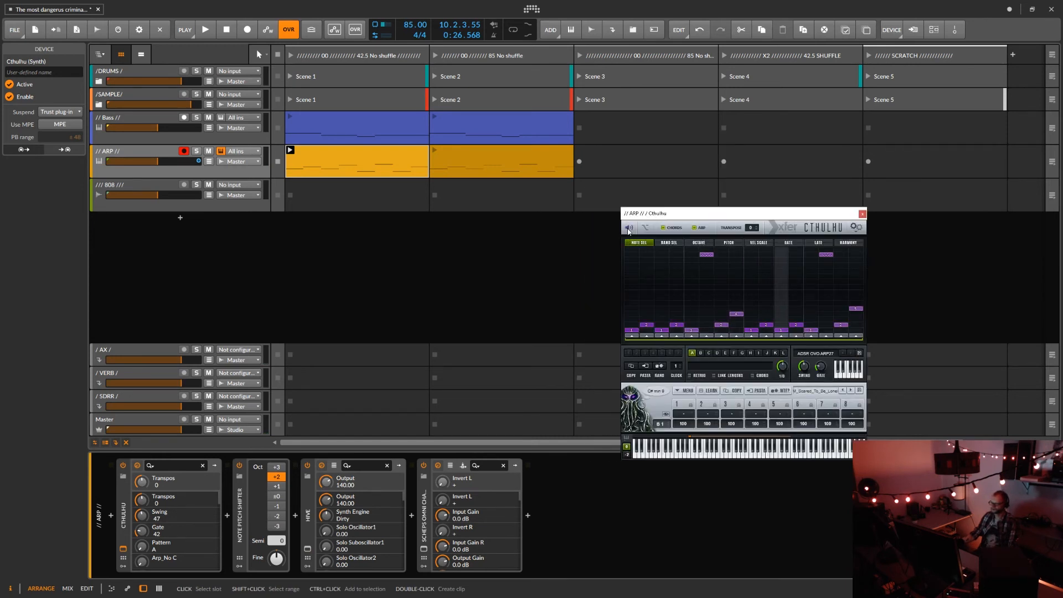
Enlarge the Cthulhu plug-in interface to 200% size and move its window fully into view.
left_click(857, 226)
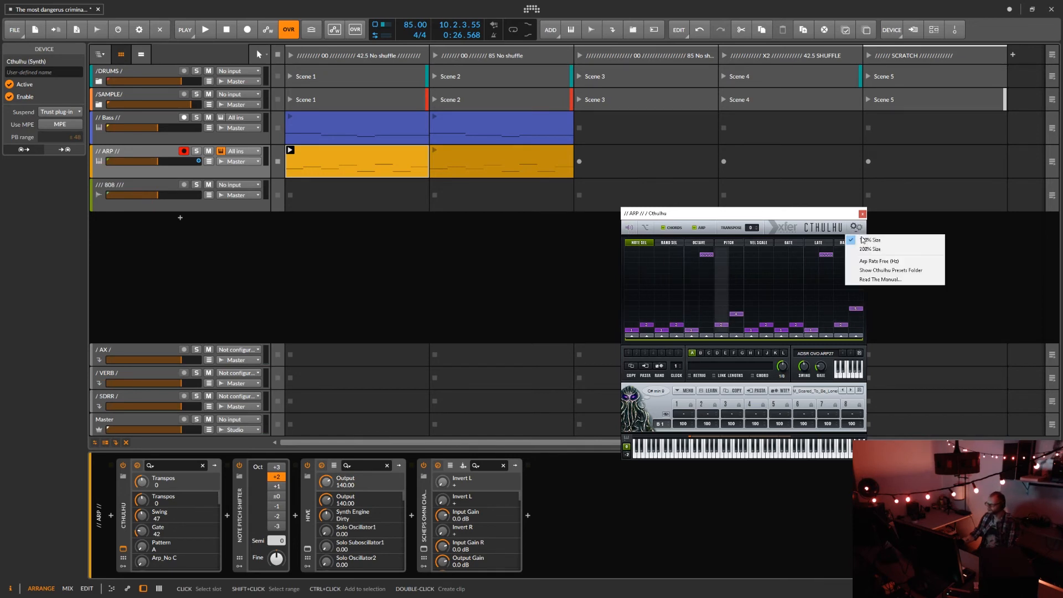
left_click(869, 248)
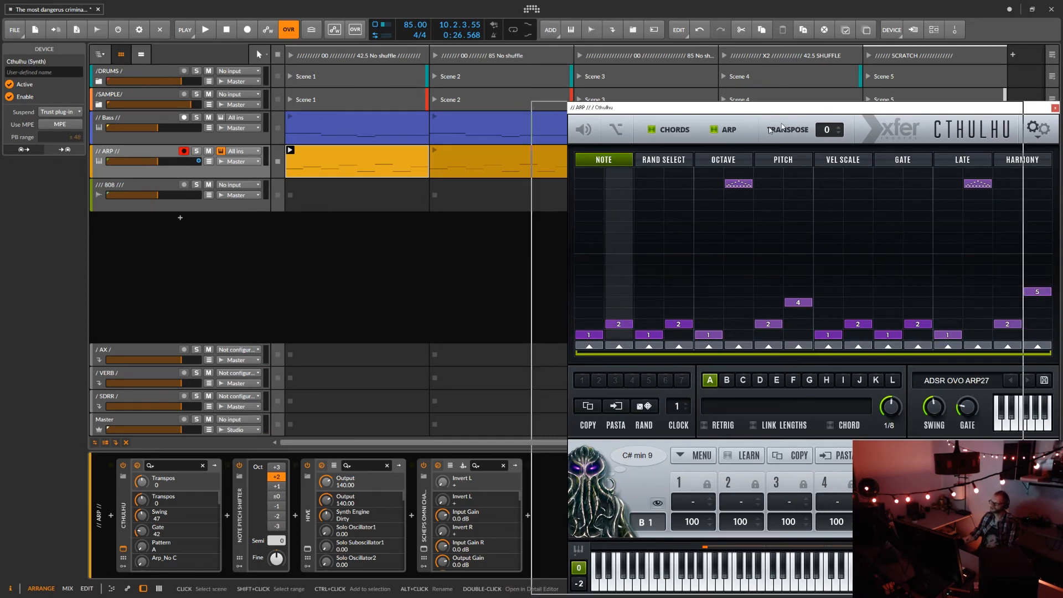
left_click_drag(782, 127, 698, 79)
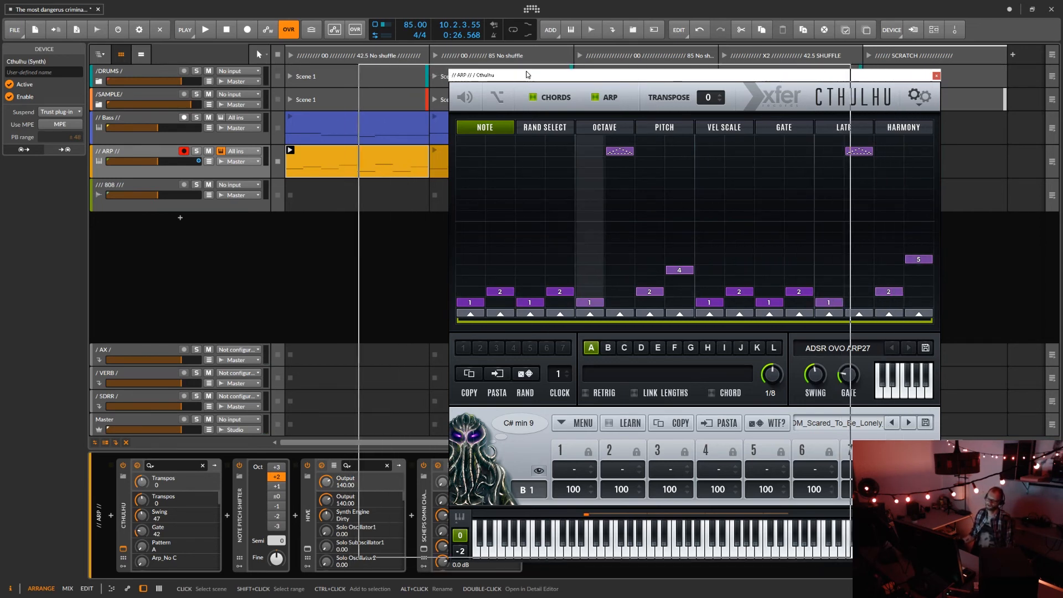
left_click_drag(620, 78, 529, 74)
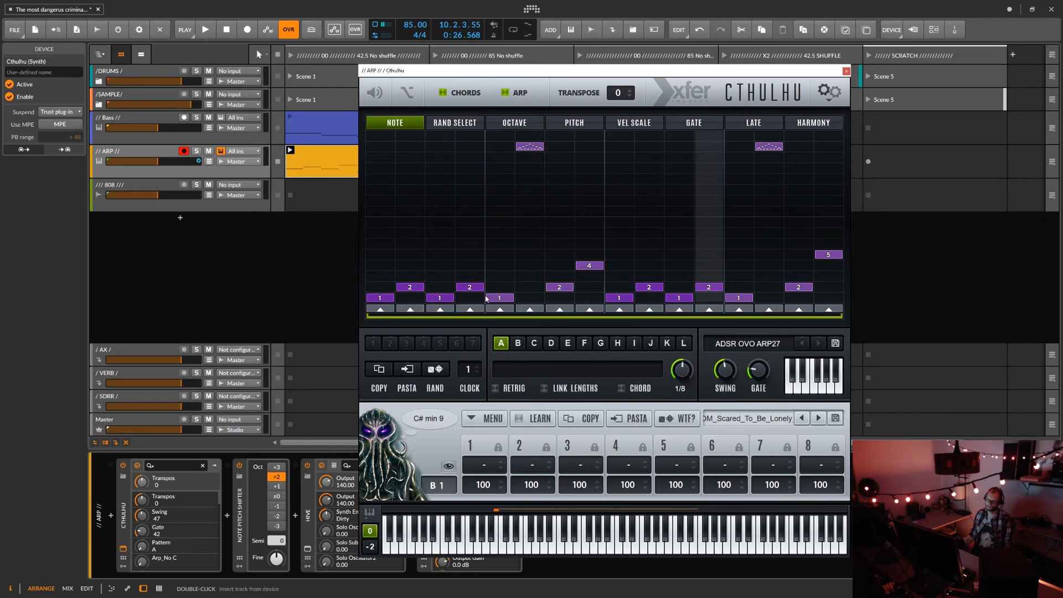
Examine the list of chord preset banks available in Cthulhu.
left_click(757, 421)
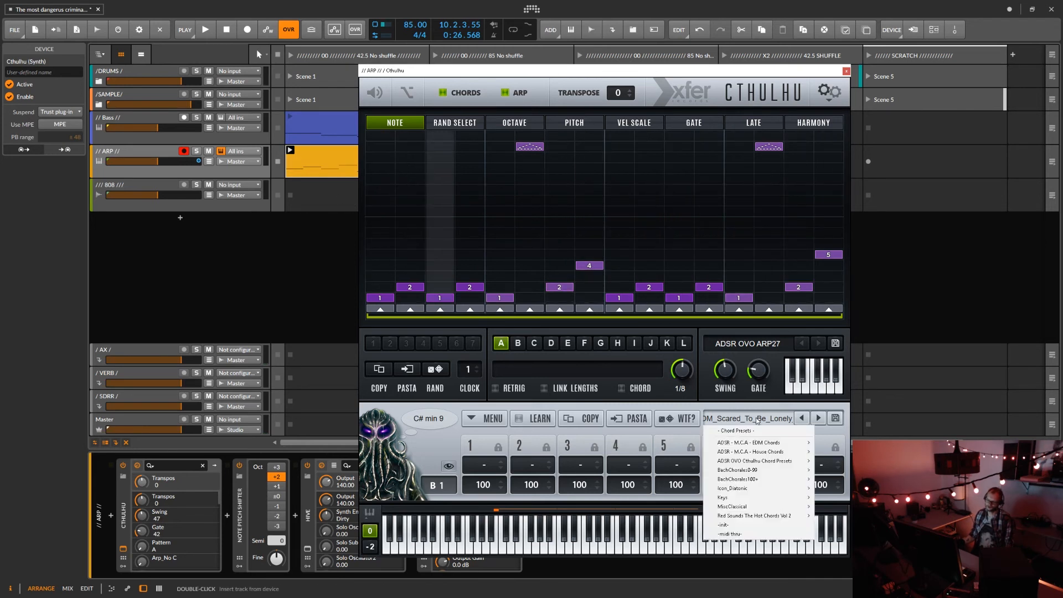
left_click(697, 402)
left_click(747, 418)
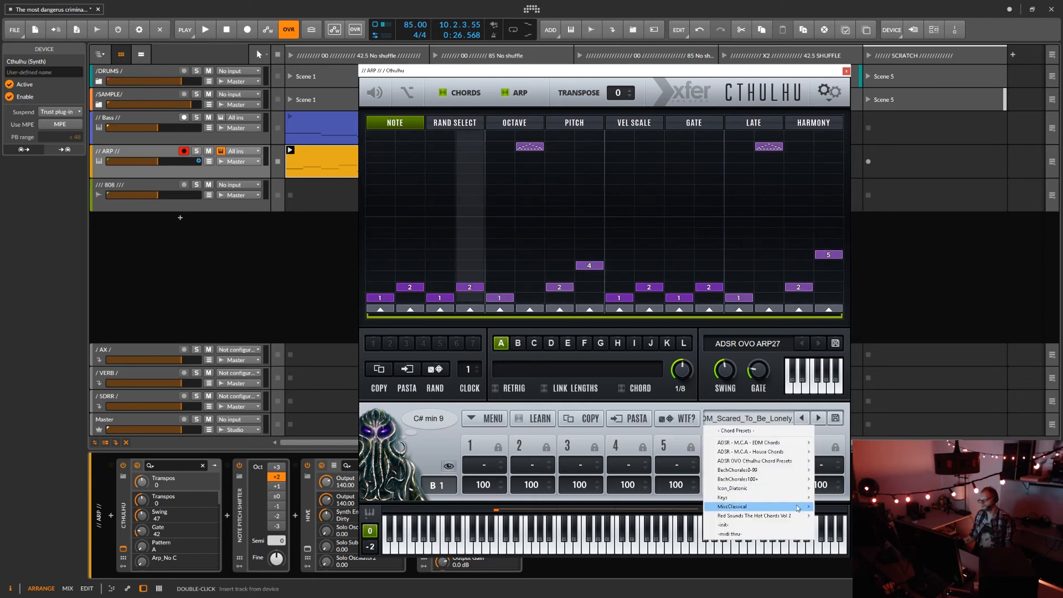
mouse_move(799, 519)
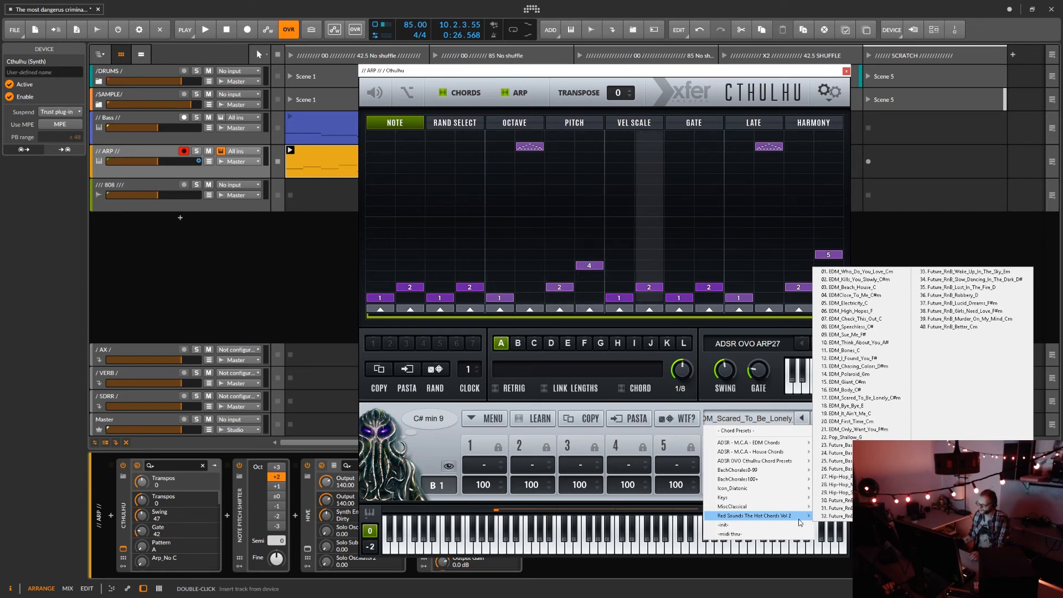
left_click(775, 416)
left_click(775, 417)
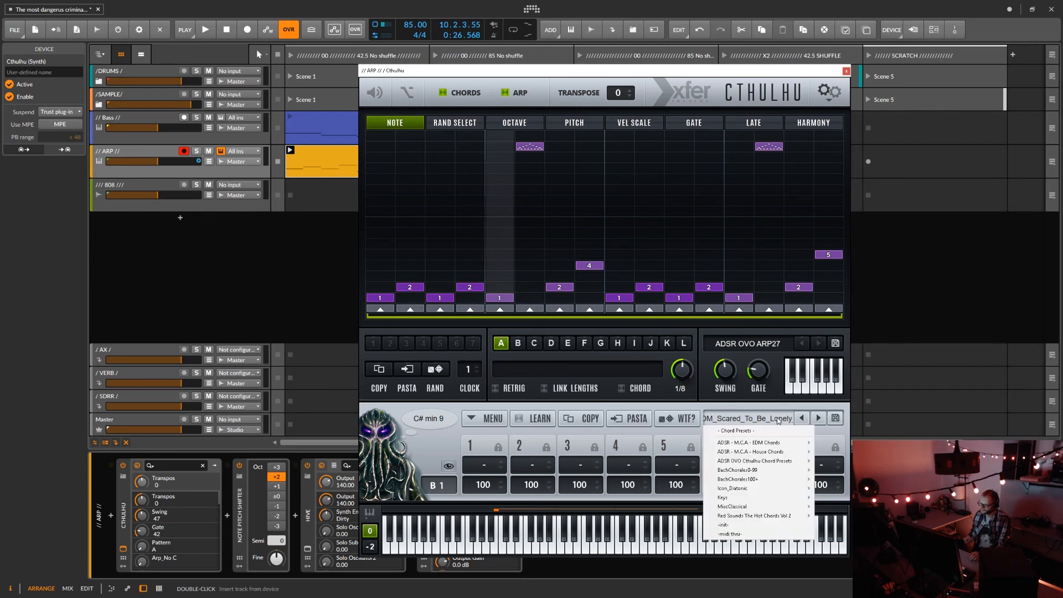
Play the first ARP and Bass clips with Cthulhu's chords off and the Note Pitch Shifter's octave at ±0.
left_click(443, 92)
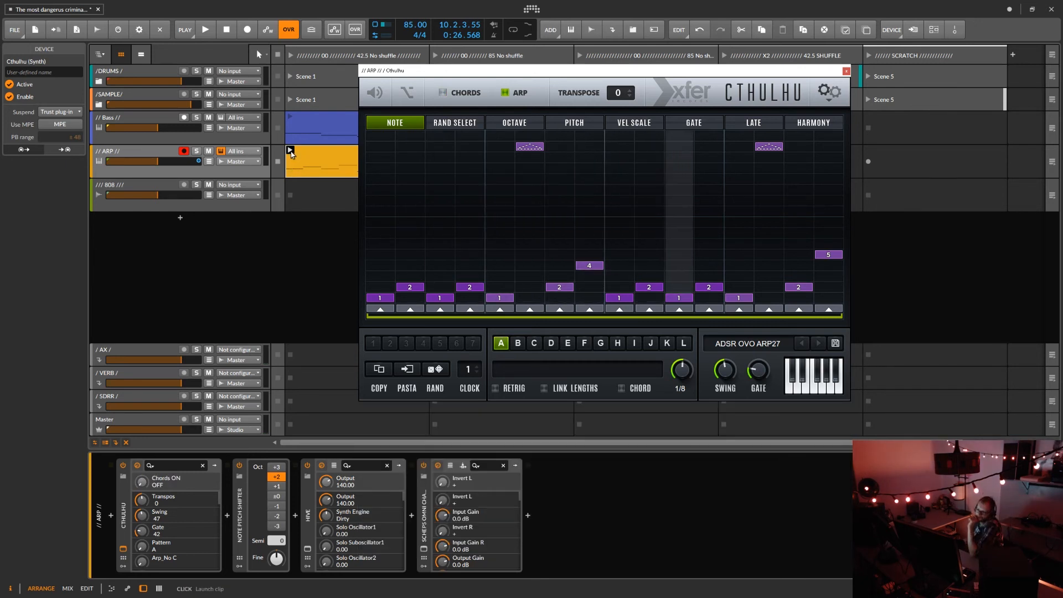
left_click(290, 150)
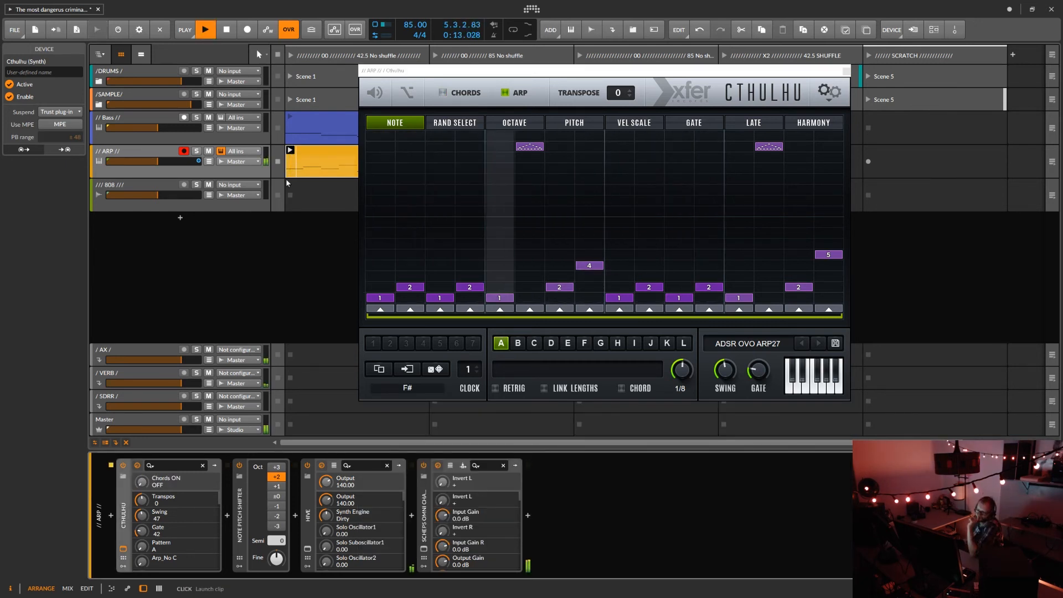
left_click(277, 496)
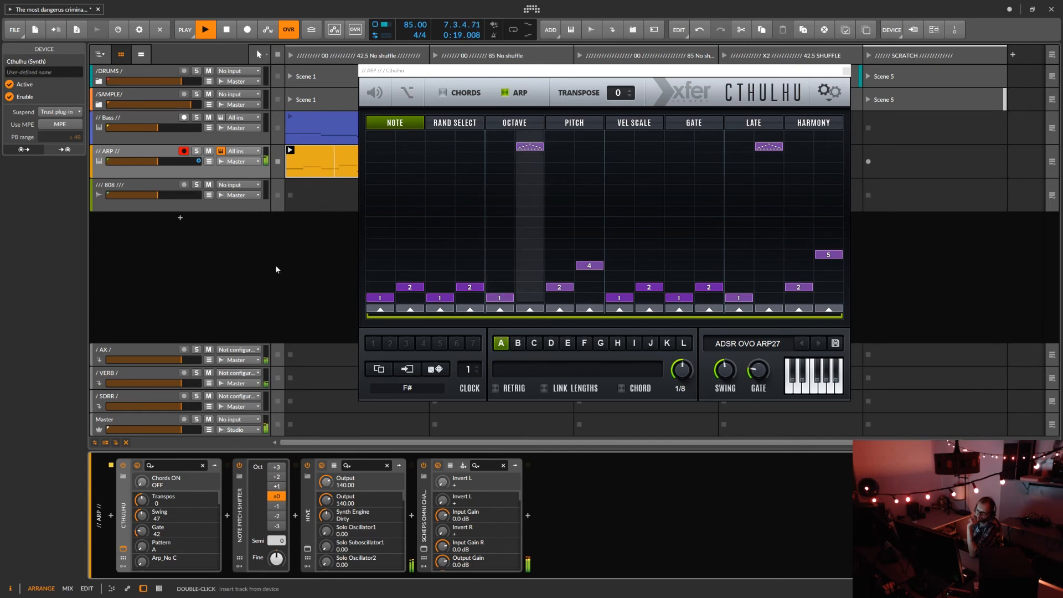
left_click(289, 118)
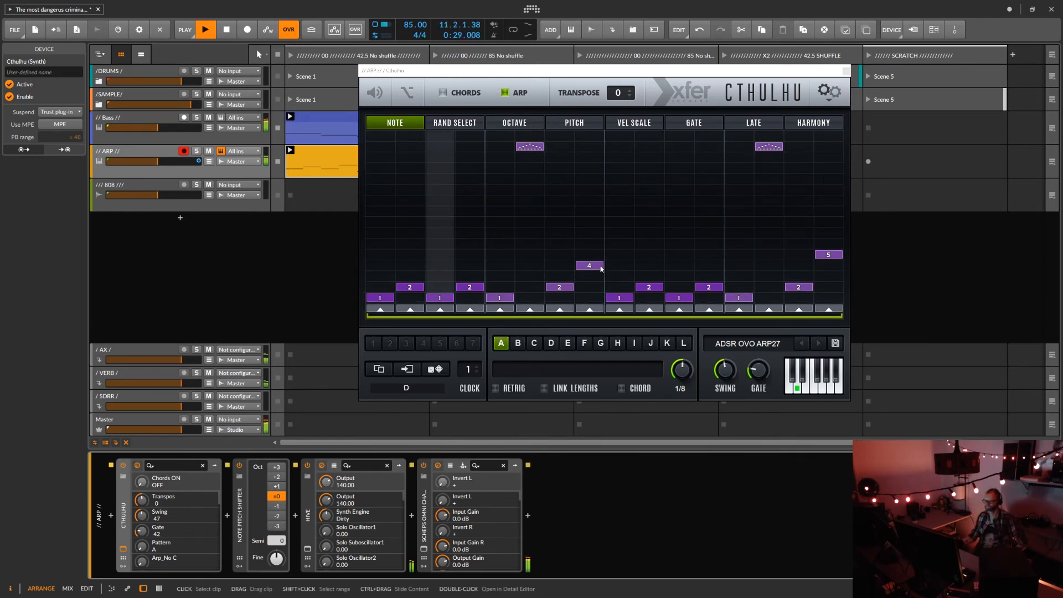
In arp pattern A, set step 8 to note 2 and steps 6, 14 and 16 to note 1, and shorten it to 15 steps.
left_click(599, 288)
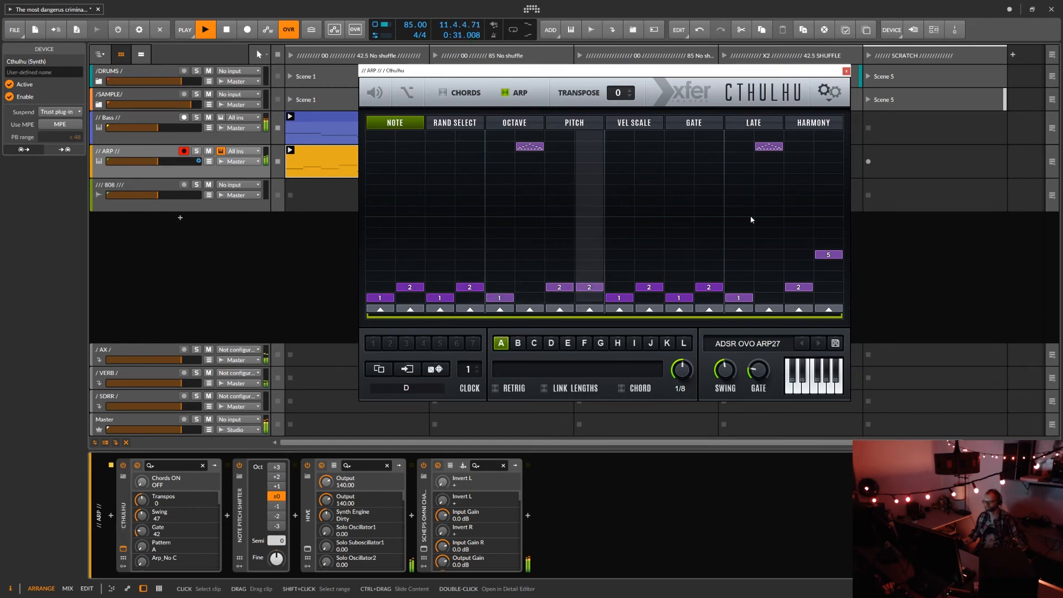
left_click(821, 298)
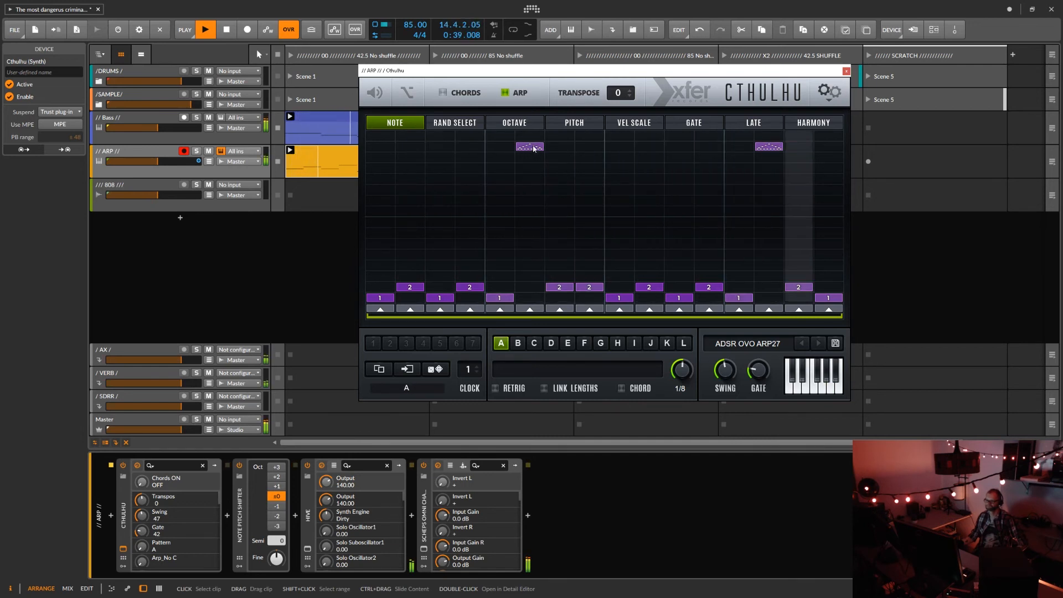
left_click_drag(530, 154, 529, 212)
mouse_move(772, 149)
left_mouse_down()
mouse_move(769, 277)
mouse_move(739, 287)
mouse_move(768, 298)
left_mouse_up()
left_click_drag(530, 213, 530, 299)
left_click_drag(841, 316, 800, 334)
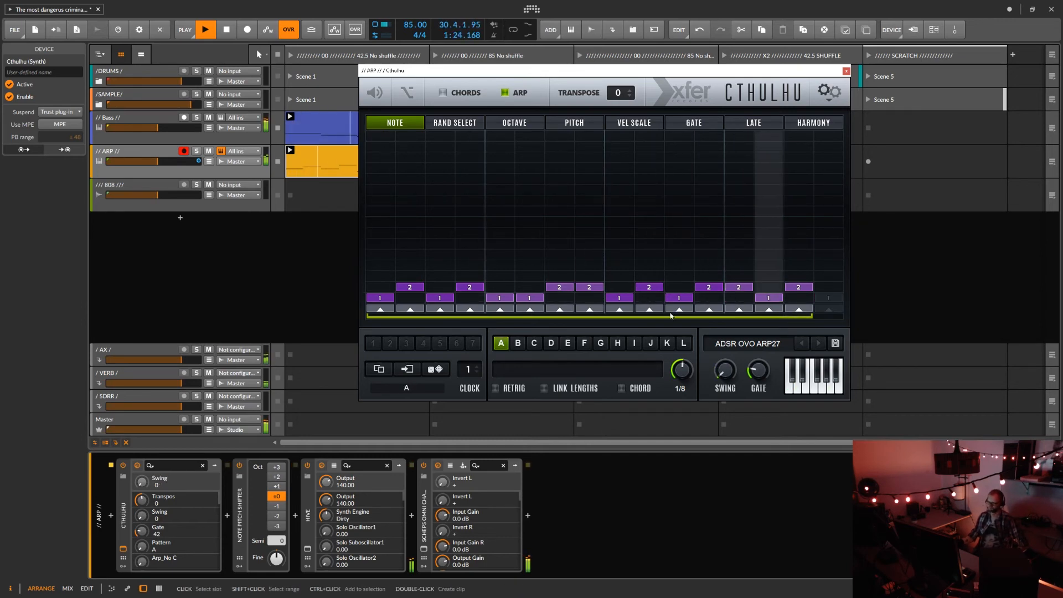
Turn Cthulhu's chords back on and load the ADSR OVO CP074 Abm chord preset.
left_click(443, 93)
left_click(753, 418)
mouse_move(754, 460)
left_click(623, 289)
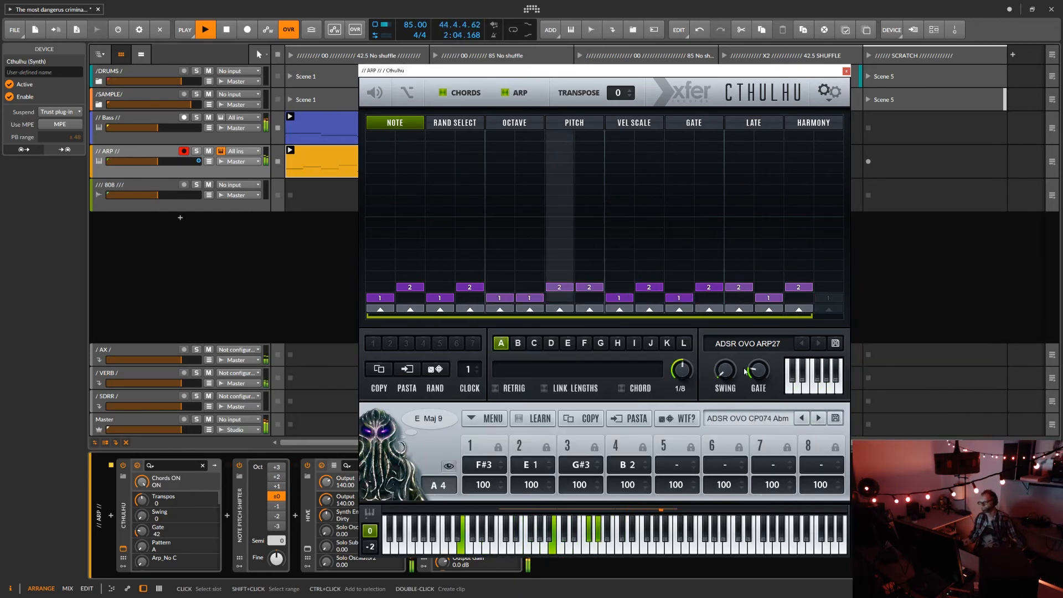
Switch Cthulhu to arp pattern B and raise the notes of steps 2, 4, 6, 7, 9, 11 and 12 to varied levels.
left_click(748, 343)
mouse_move(778, 378)
left_click(518, 344)
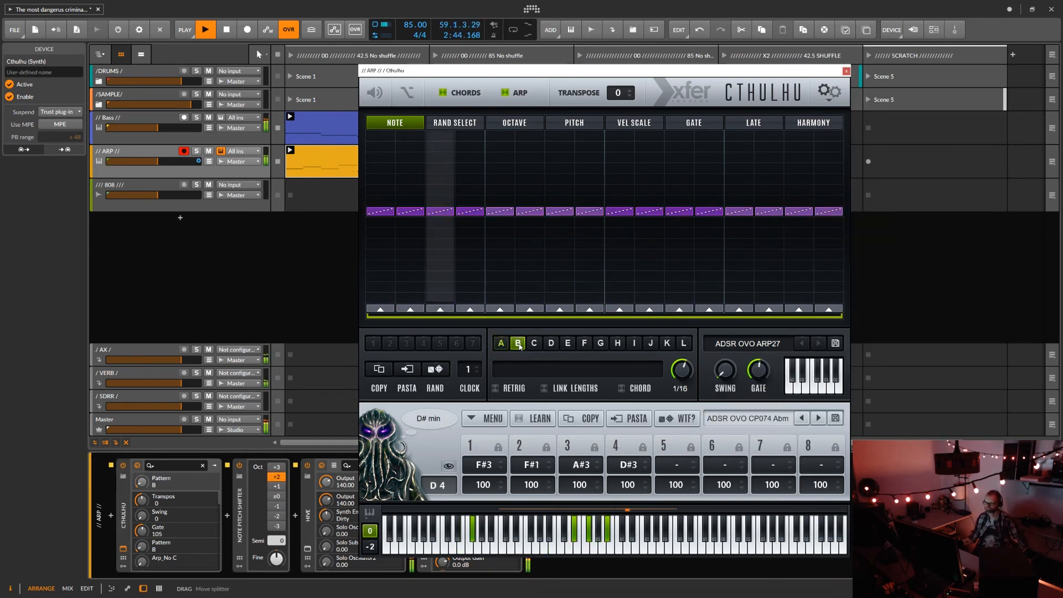
left_click_drag(410, 212, 410, 190)
left_click_drag(470, 211, 470, 200)
left_click_drag(521, 212, 520, 151)
left_click_drag(560, 212, 560, 200)
left_click_drag(620, 211, 676, 190)
left_click_drag(704, 212, 710, 180)
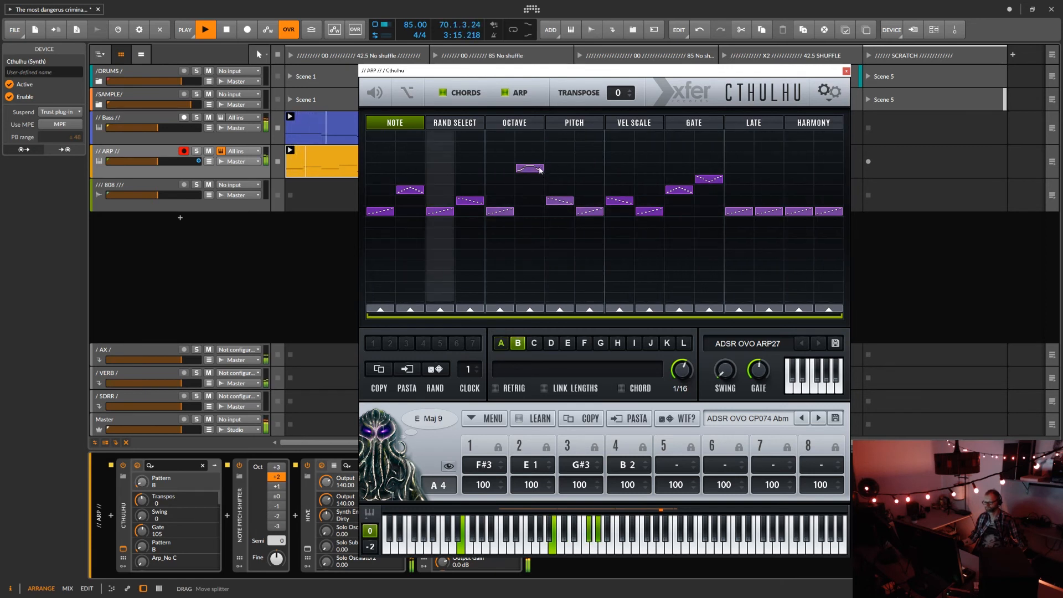
Lower pattern B's step 6 by one level, and raise steps 13 and 15 by one level and steps 14 and 16 by three.
left_click_drag(540, 168, 539, 179)
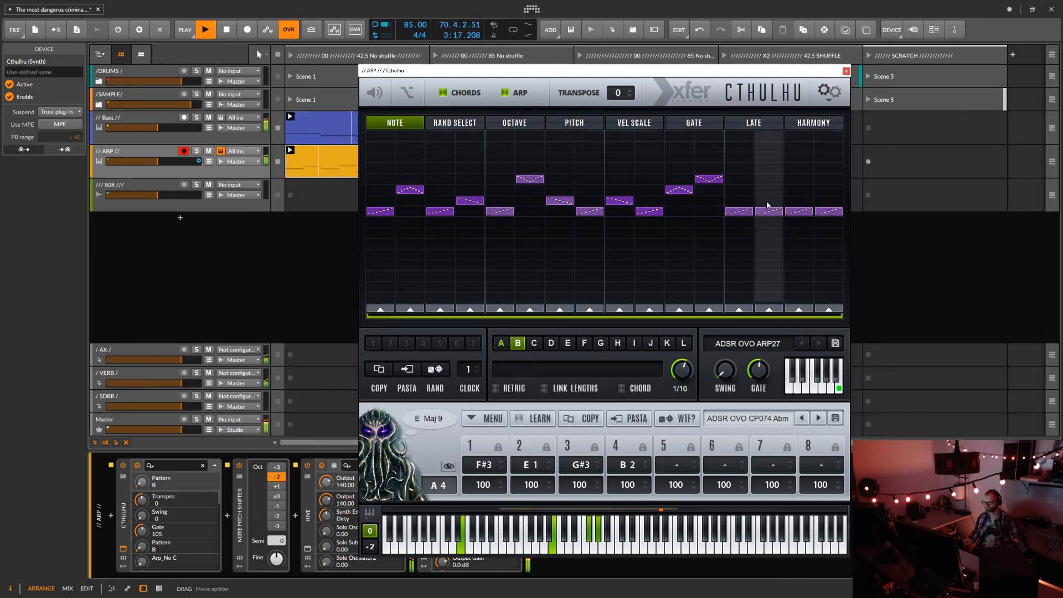
left_click_drag(769, 212, 774, 180)
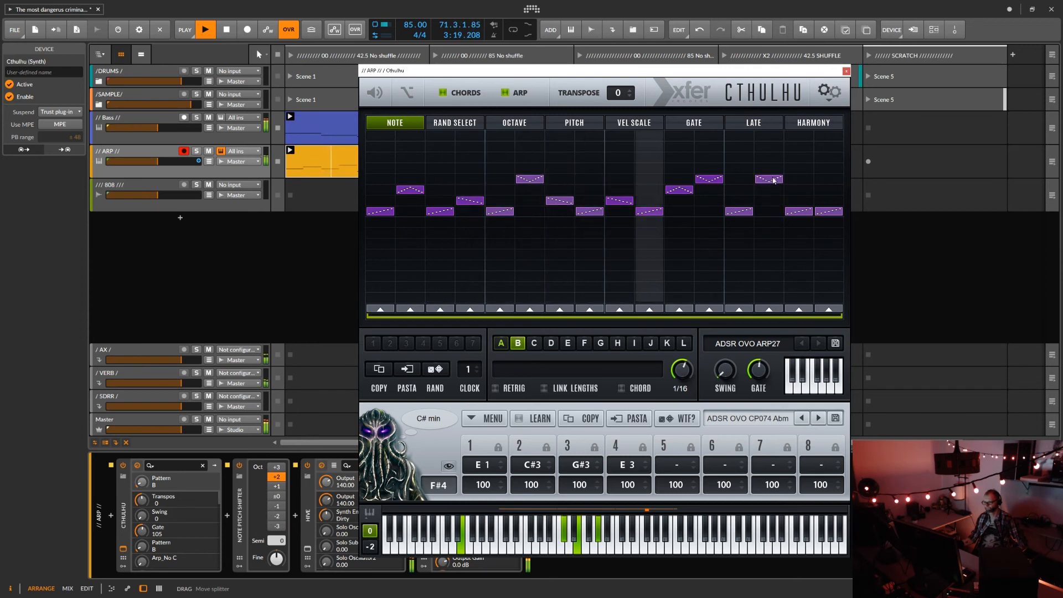
mouse_move(744, 211)
left_mouse_down()
mouse_move(745, 199)
mouse_move(799, 200)
mouse_move(824, 180)
left_mouse_up()
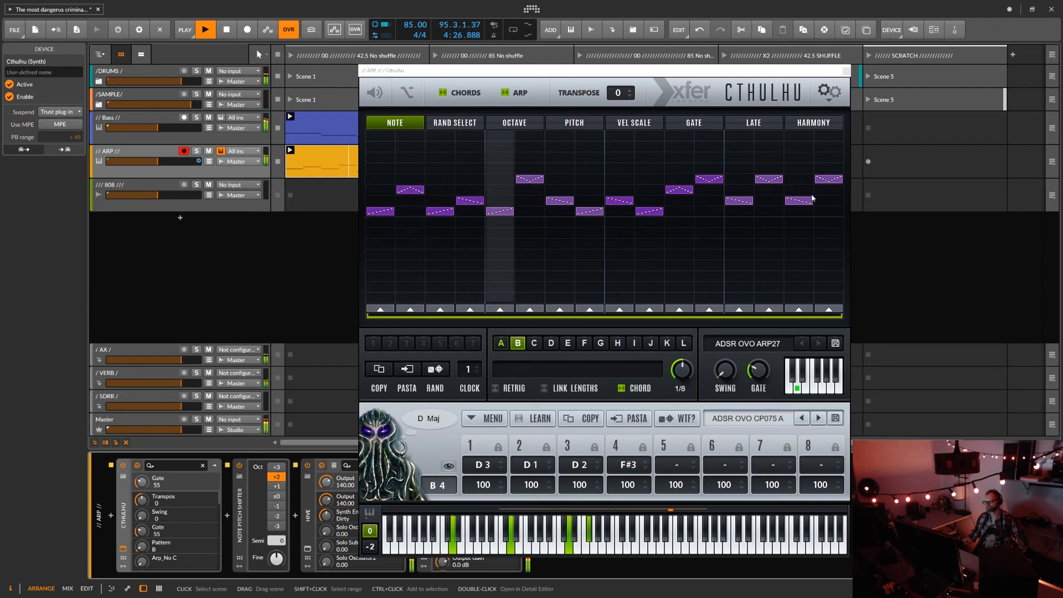
Try adding harmony notes to pattern B and shortening its harmony lane to about five steps.
left_click(818, 123)
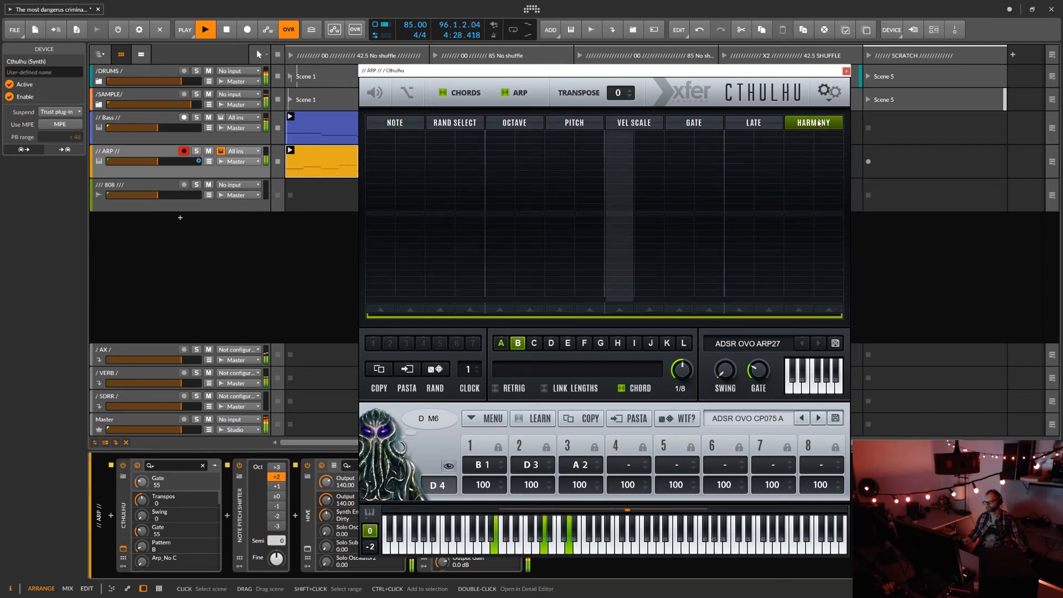
left_click(709, 193)
left_click(739, 199)
left_click(767, 188)
left_click_drag(842, 317, 543, 317)
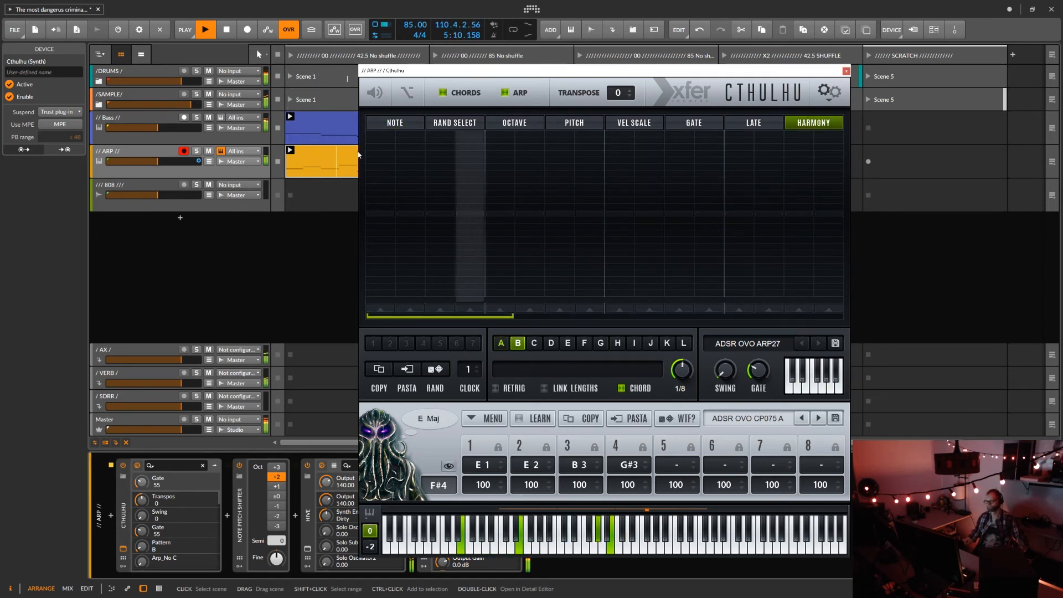
left_click_drag(381, 206, 500, 200)
left_click(545, 389)
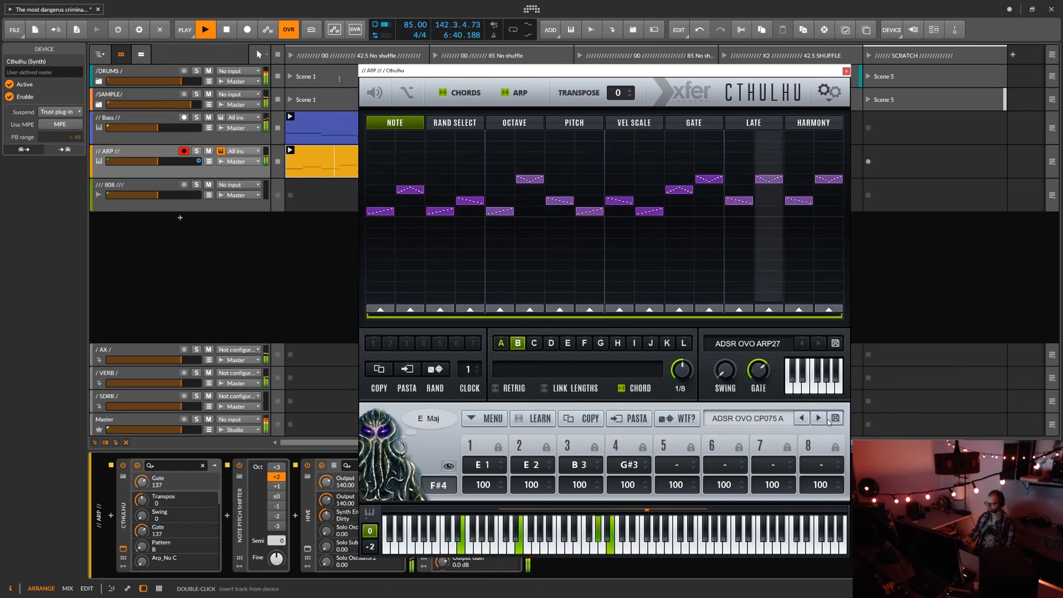
Load the ADSR OVO CP074 Abm chord preset and switch to arp pattern C.
left_click(747, 419)
left_click(591, 293)
left_click(534, 345)
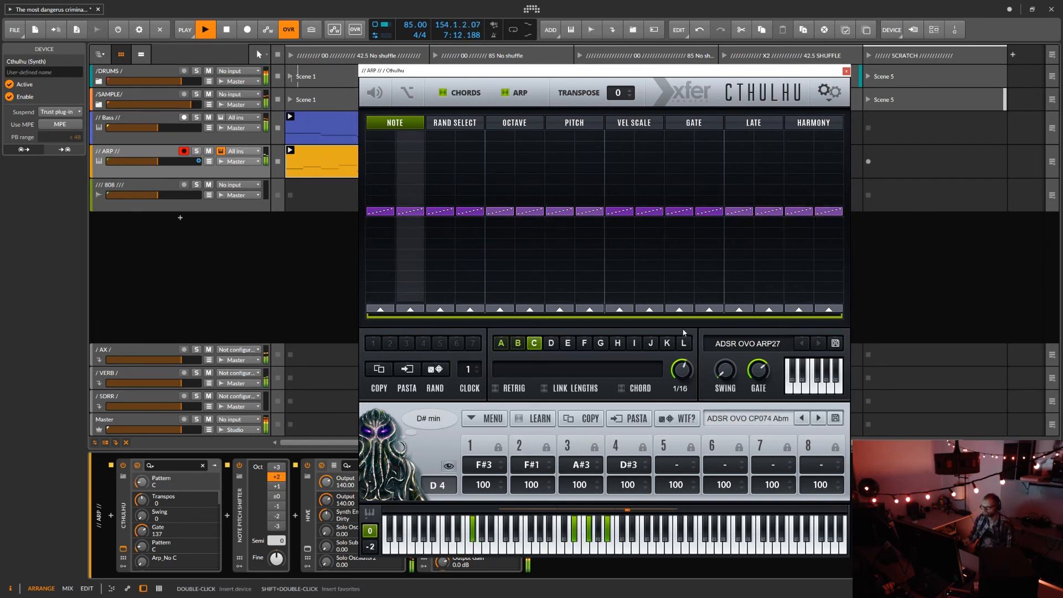
Shorten arp pattern C to three steps and set its rate to 1/8.
left_click(835, 310)
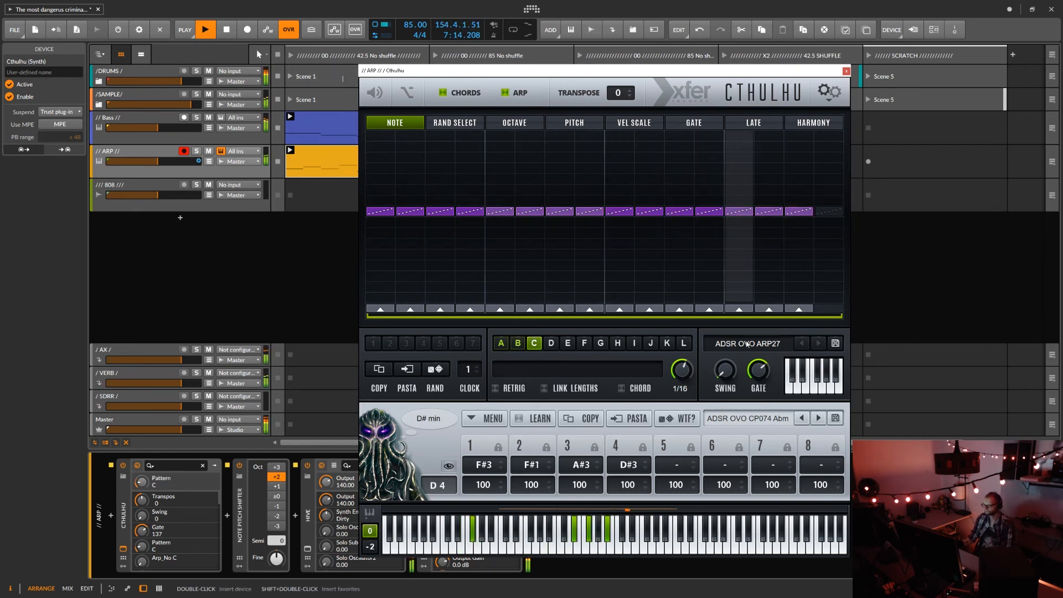
left_click_drag(834, 322, 451, 398)
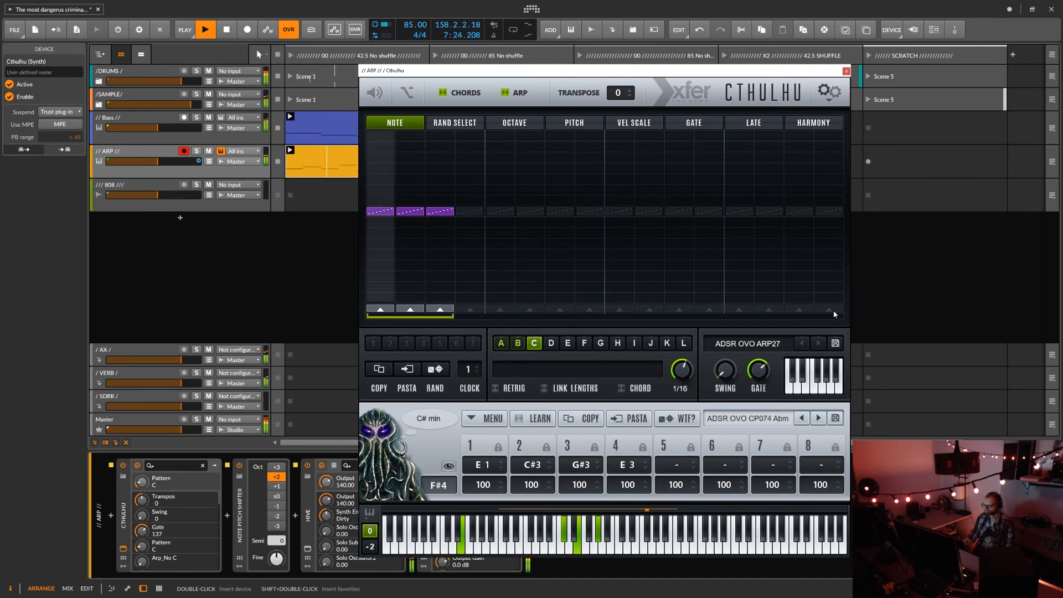
left_click_drag(688, 374, 685, 378)
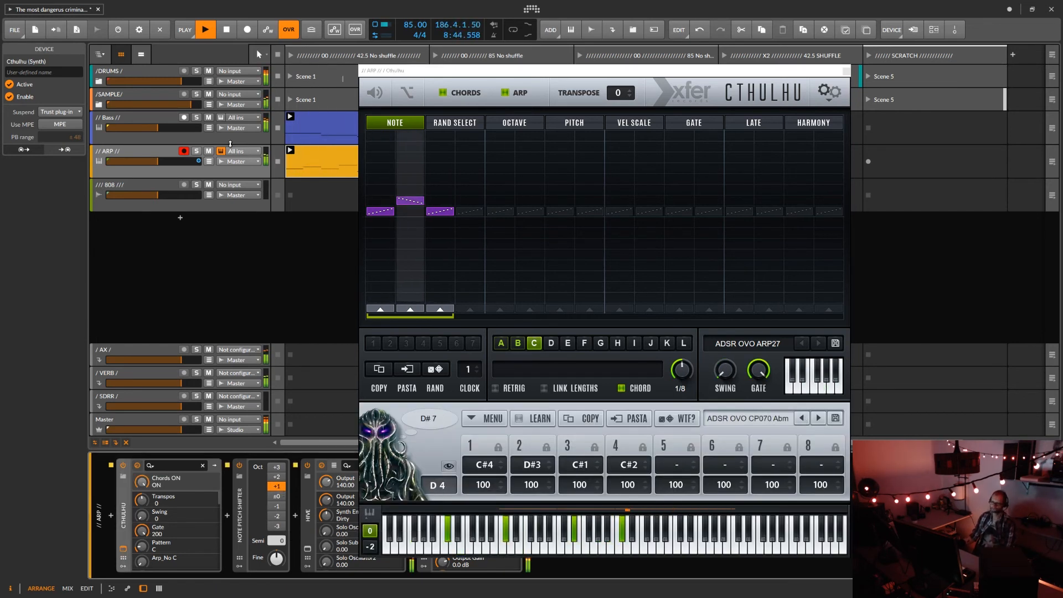
With the ARP track temporarily soloed, turn off Retrig and turn on Link Lengths in Cthulhu.
left_click(198, 151)
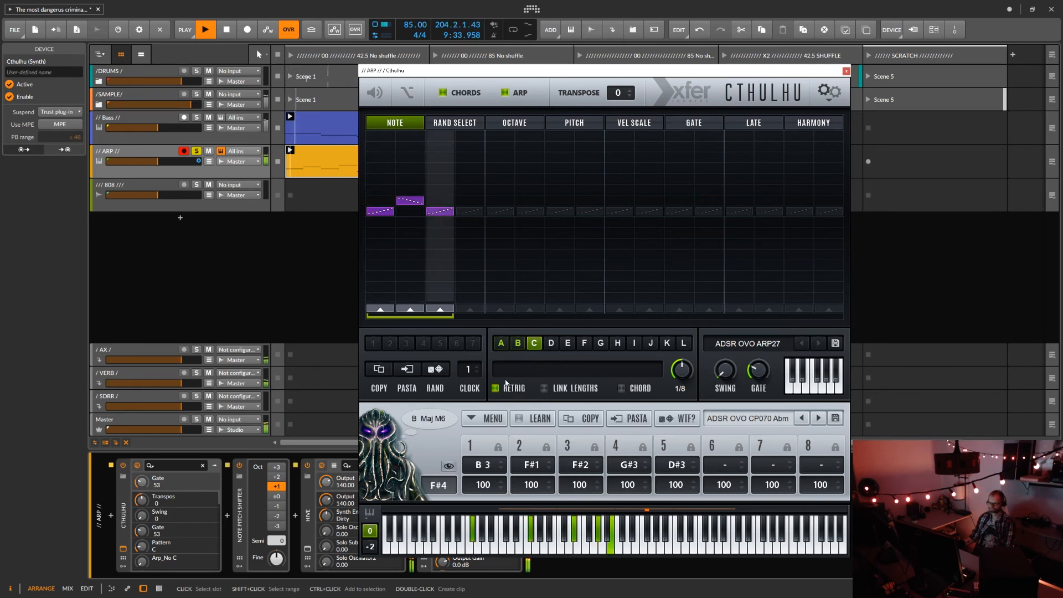
left_click(496, 389)
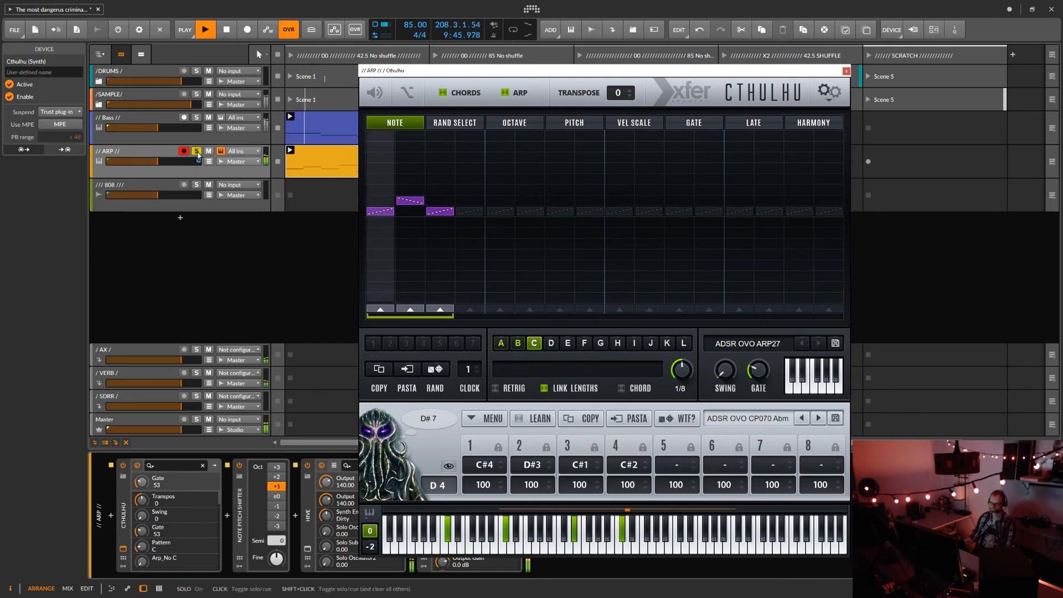
left_click(197, 151)
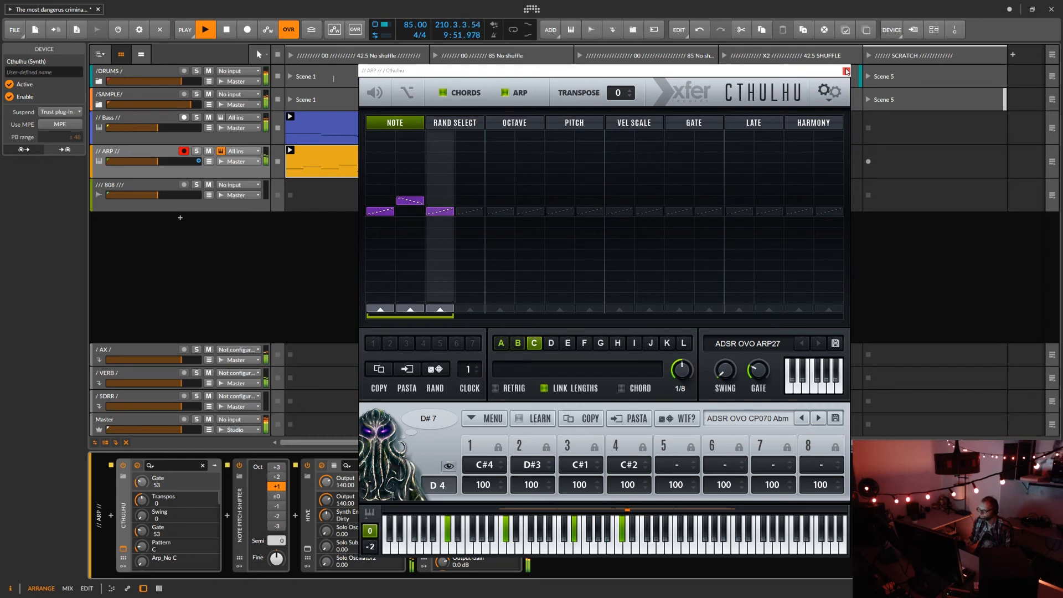
Close the Cthulhu window and open the ARP track's first clip in the note editor.
left_click(846, 71)
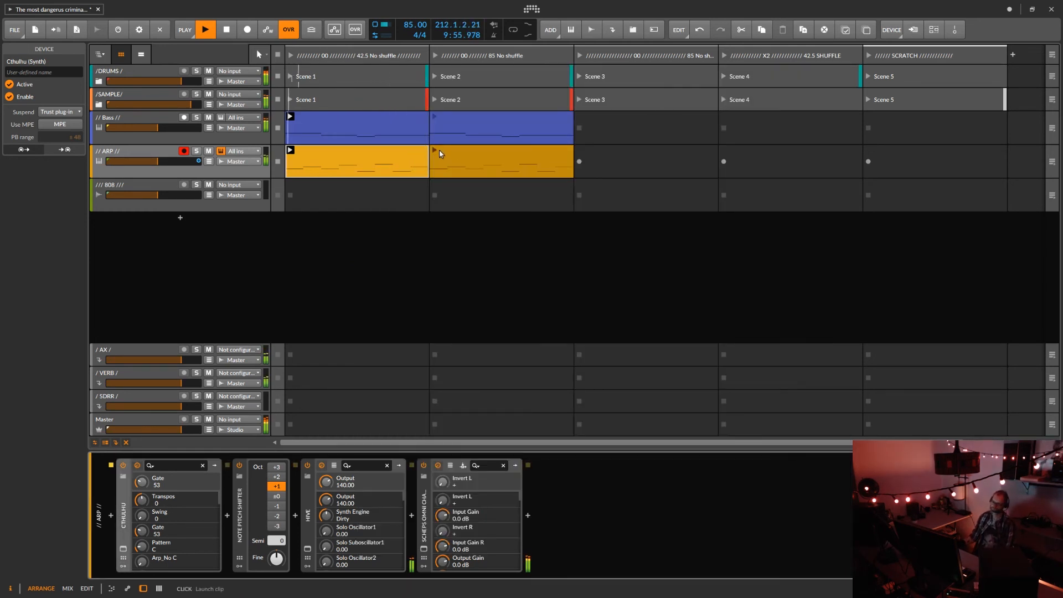
left_click(403, 155)
double_click(403, 152)
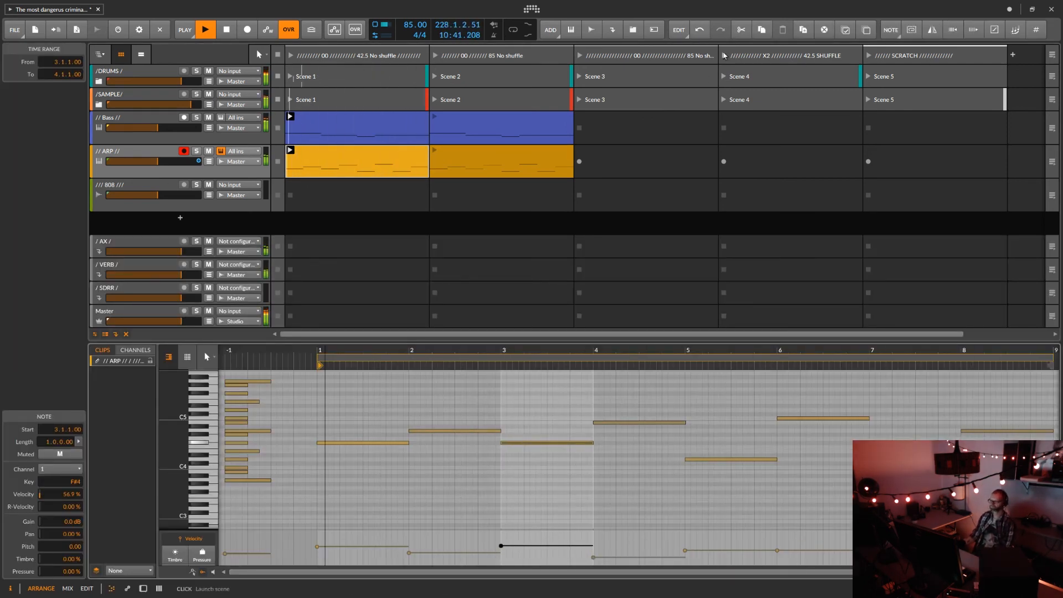
Launch the X2 42.5 SHUFFLE scene and set the project tempo to 42.5 BPM.
left_click(723, 55)
double_click(415, 25)
type("42.5")
key("Return")
Copy the second ARP and Bass clips into the X2 42.5 SHUFFLE scene.
left_click_drag(487, 161, 775, 160)
left_click(498, 130)
left_click(878, 132, "shift")
left_click_drag(498, 132, 759, 133)
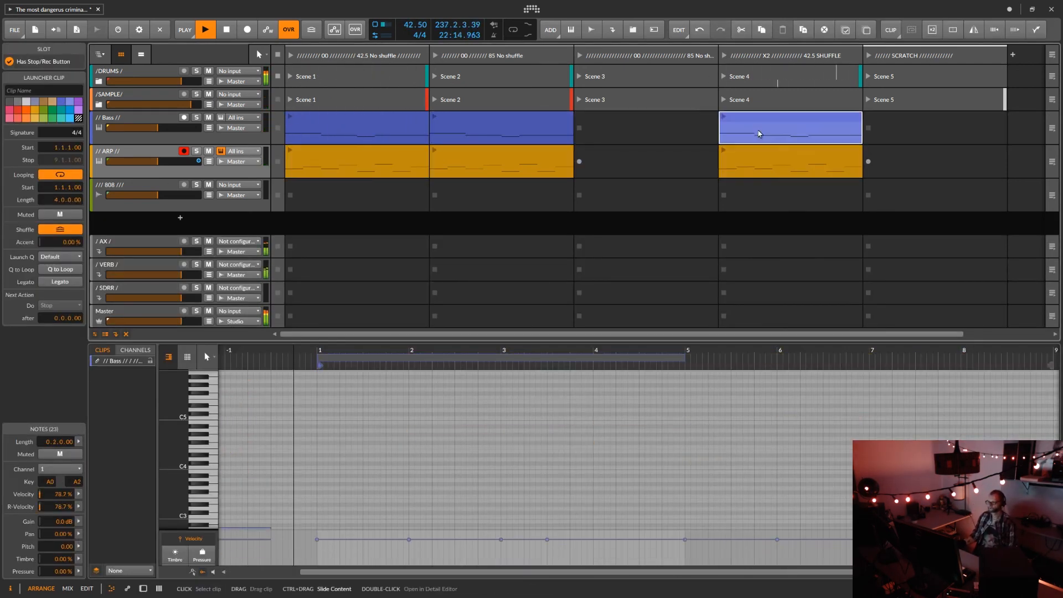
Launch the X2 42.5 SHUFFLE scene with its copied clips and unfold the SAMPLE group's tracks.
left_click(724, 55)
left_click(312, 31)
left_click(313, 31)
left_click(99, 105)
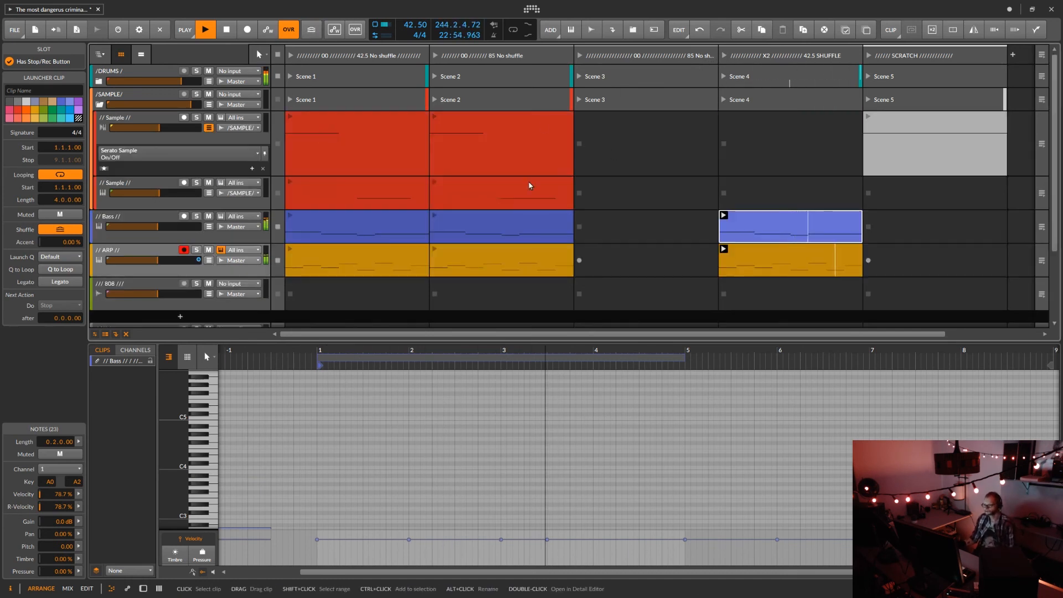
Copy the second clips of both Sample tracks into the X2 42.5 SHUFFLE scene and launch that scene.
left_click(530, 186)
left_click_drag(785, 241, 811, 197)
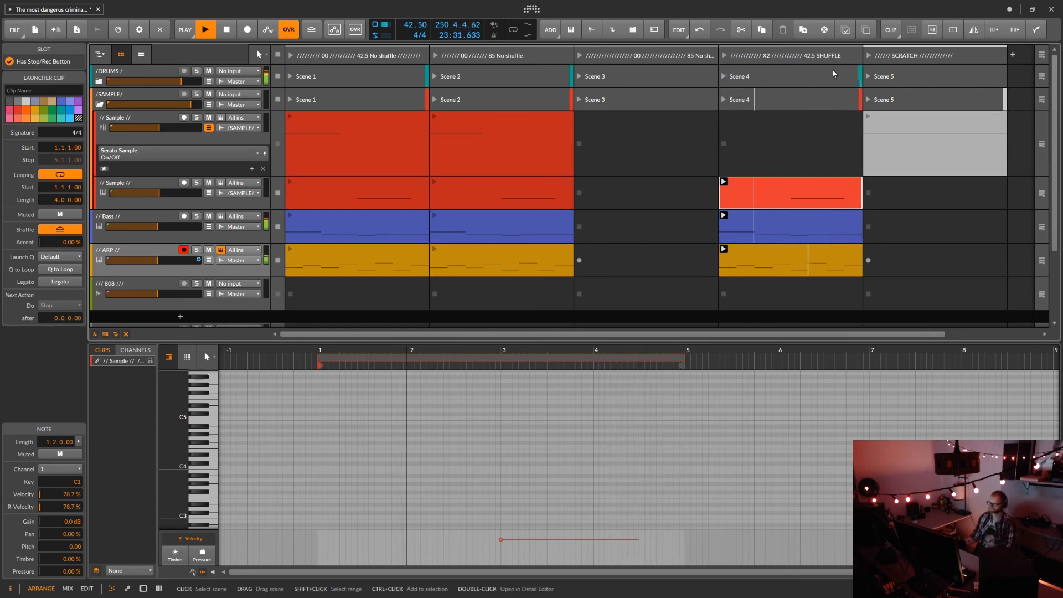
left_click_drag(502, 145, 790, 145)
left_click(501, 145)
left_click(724, 56)
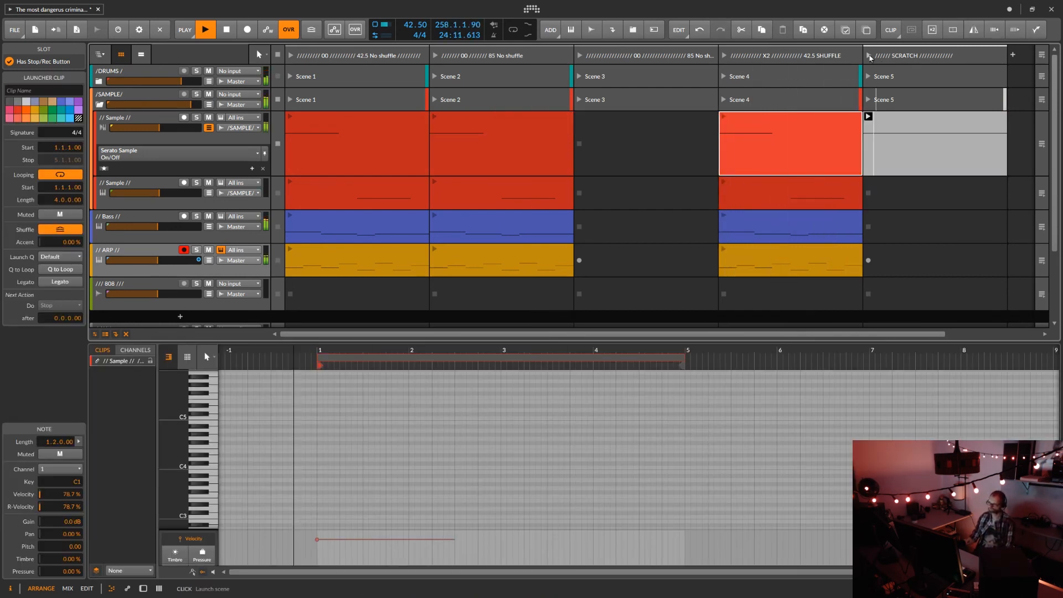
Set a Master tempo automation point at bar 73 of the arrangement to 85 BPM and stop playback.
left_click_drag(615, 342, 626, 559)
left_click_drag(1060, 355, 238, 365)
left_click(208, 559)
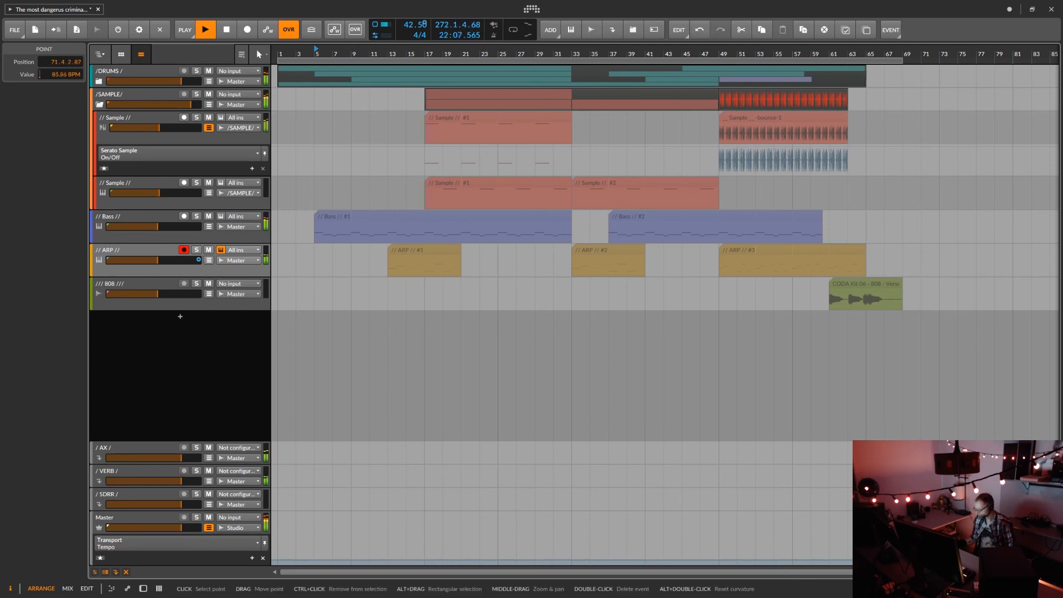
left_click(65, 77, "ctrl")
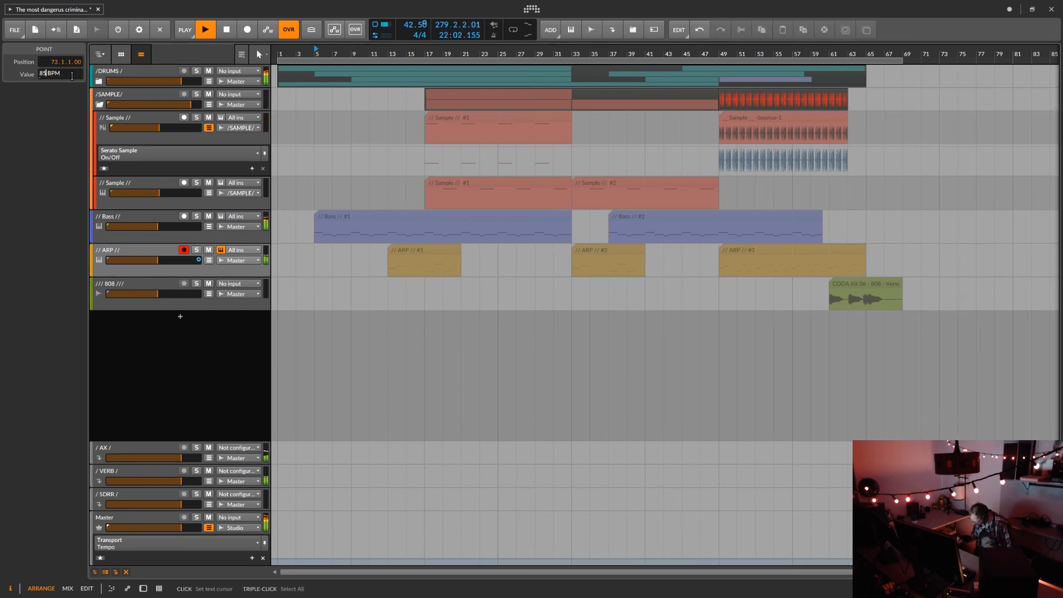
type("85")
key("Return")
left_click_drag(272, 355, 929, 354)
left_click(205, 30)
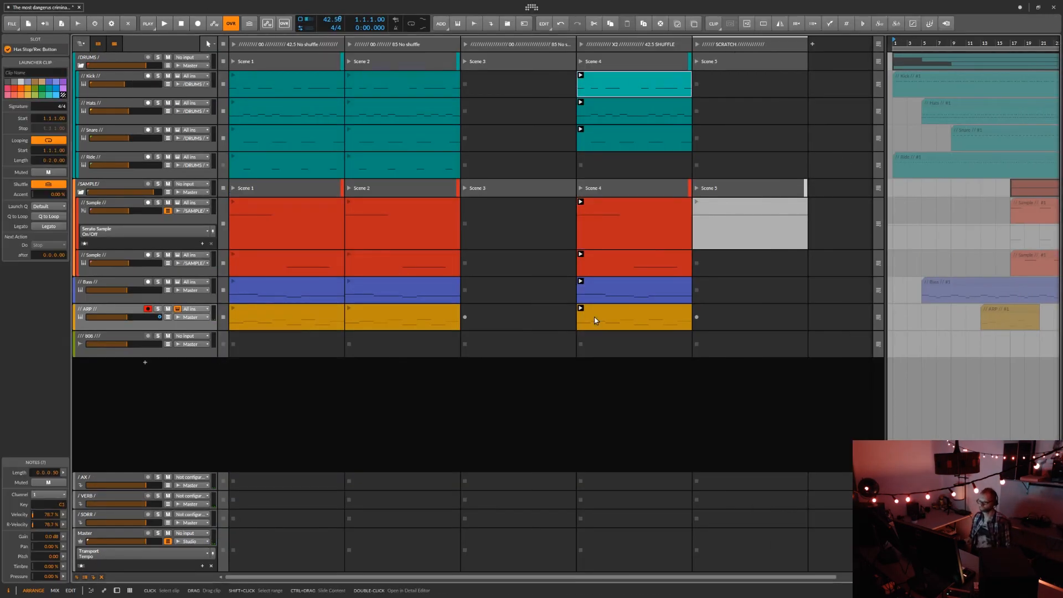
Copy the X2 42.5 SHUFFLE scene's clips to bar 73 of the arrangement and play the transition into them.
left_click_drag(888, 269, 307, 269)
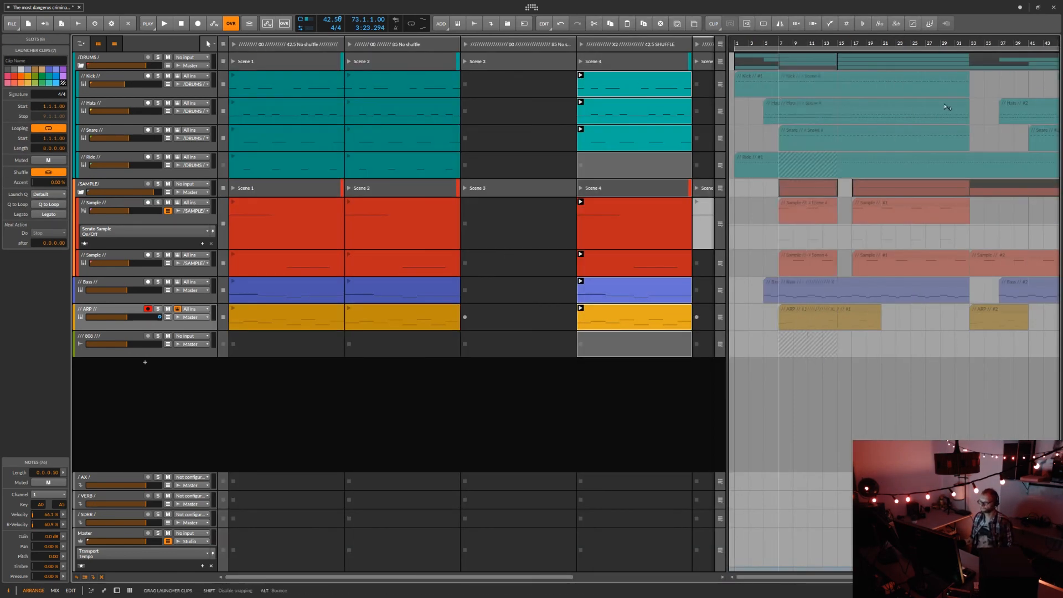
left_click(98, 44)
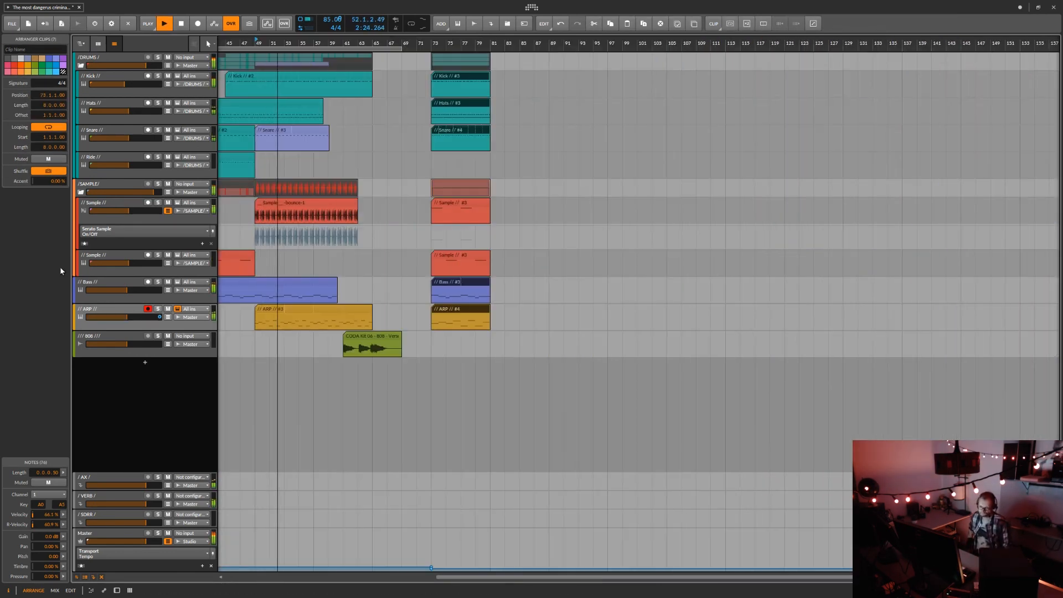
left_click(403, 42)
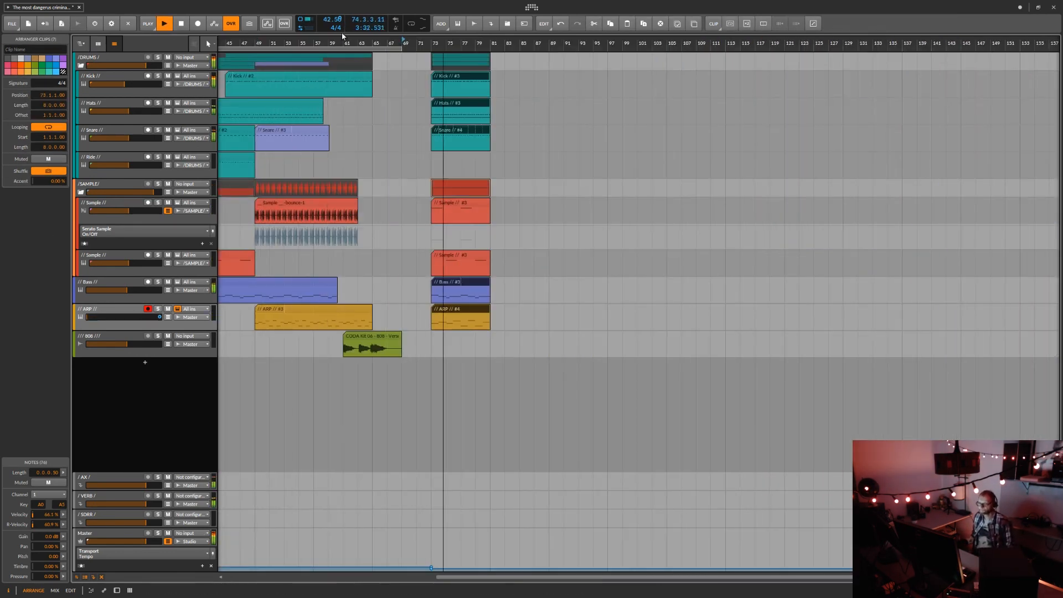
Duplicate the bar 73 clips so the copies start at bar 81, and undo the last clip edit.
key("ctrl+d")
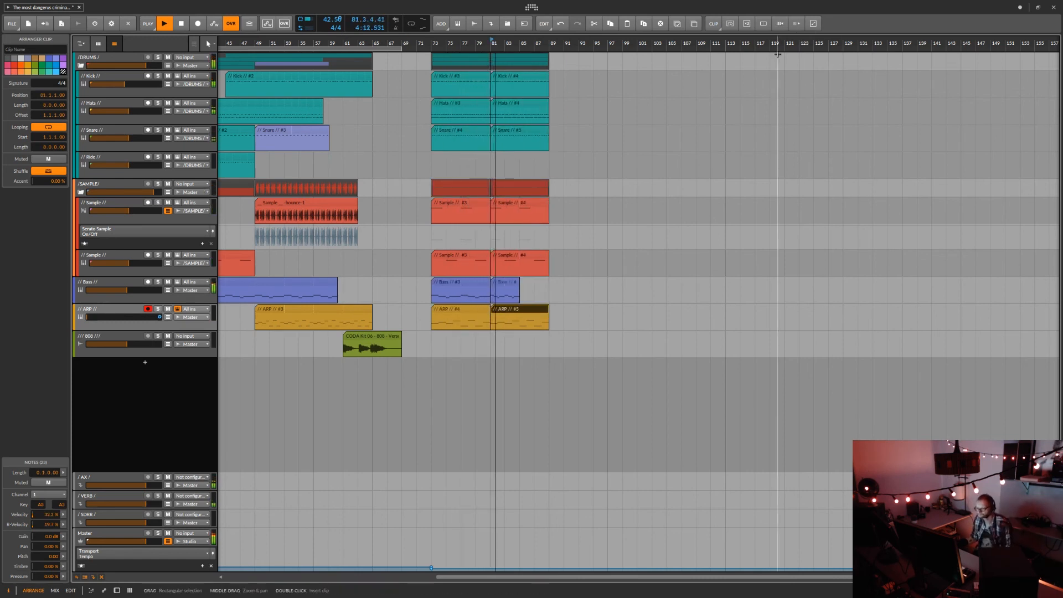
key("ctrl+z")
left_click(780, 24)
Add ARP volume automation rising from bar 73 to -11.0 dB at bar 75, undoing a try at 0.0 dB.
left_click(167, 317)
left_click(81, 350)
double_click(431, 379)
double_click(446, 368)
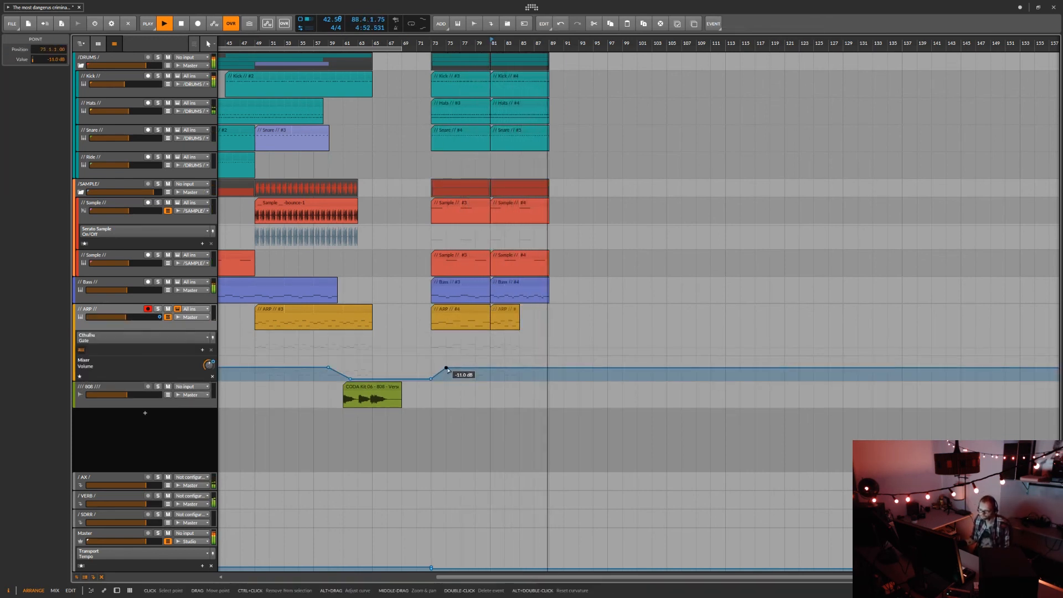
left_click_drag(446, 368, 446, 362)
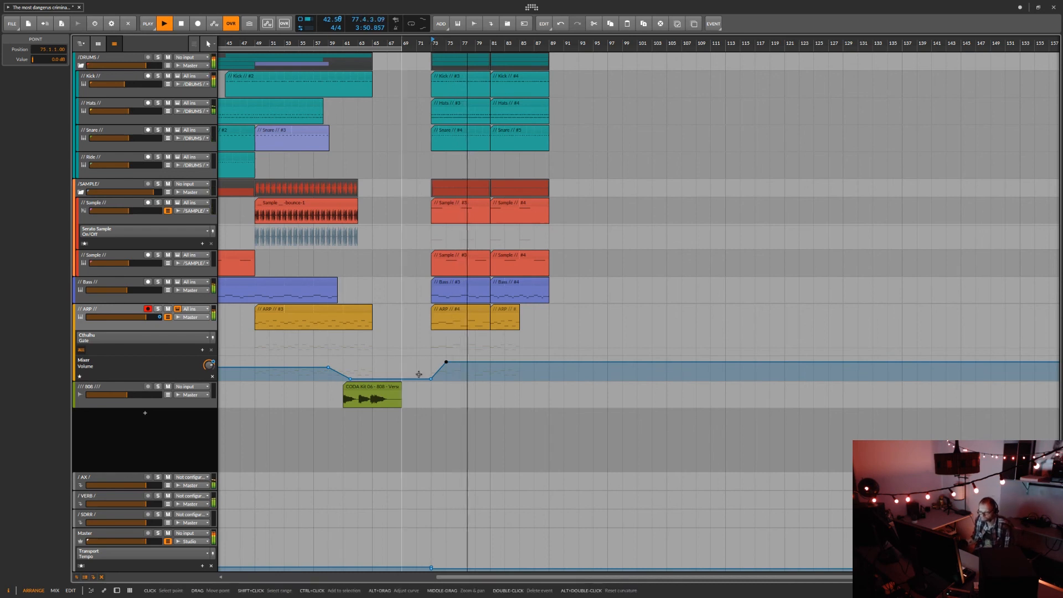
key("ctrl+z")
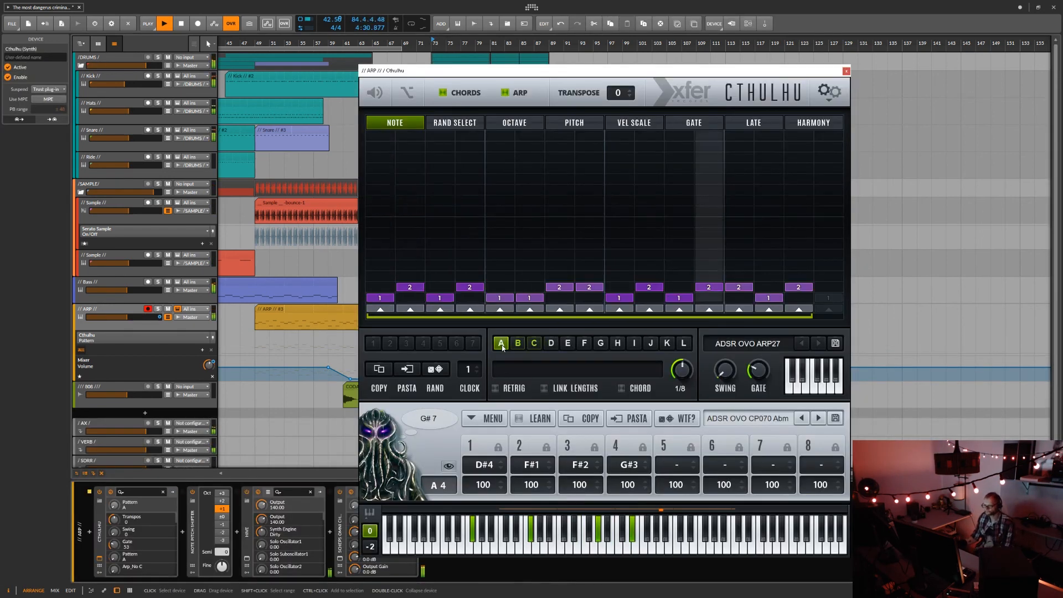
In the ARP track's Cthulhu, set the arp rate to 1/16 and Gate to 170, and extend the pattern to all 16 steps.
left_click(859, 66)
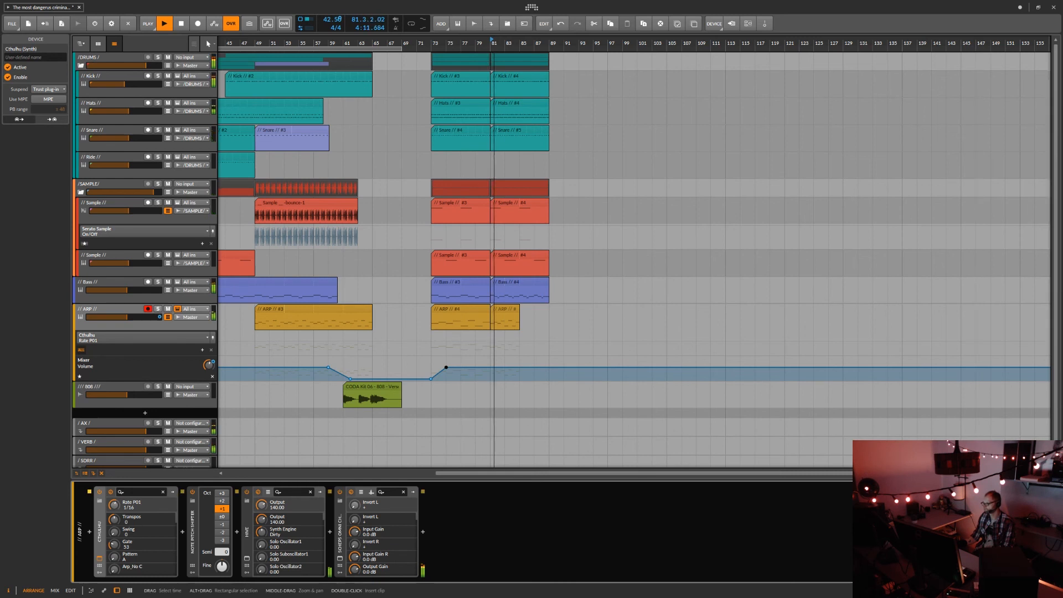
left_click_drag(1052, 144, 709, 87)
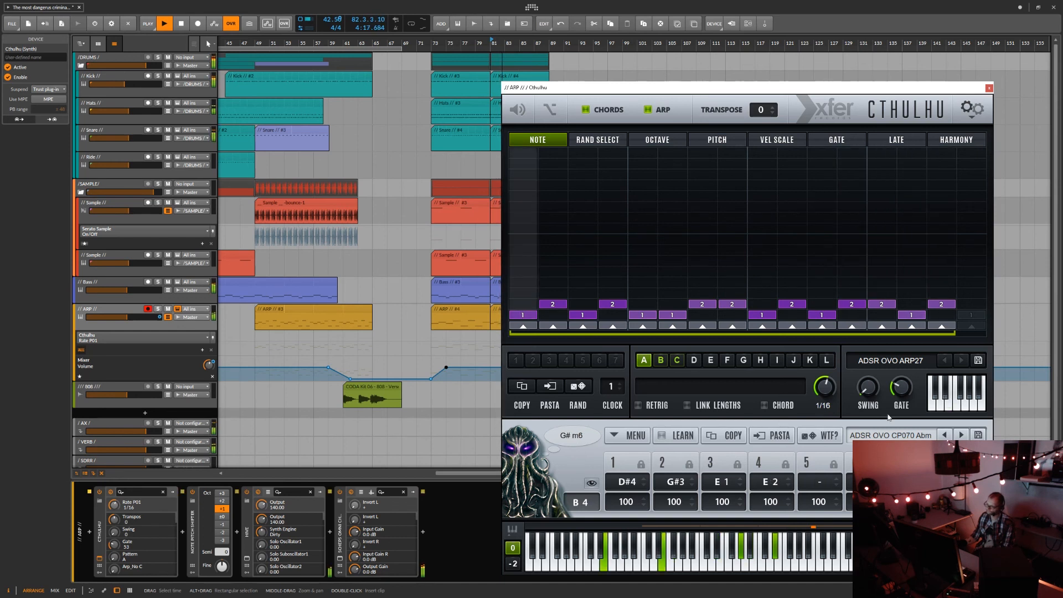
left_click_drag(906, 390, 922, 359)
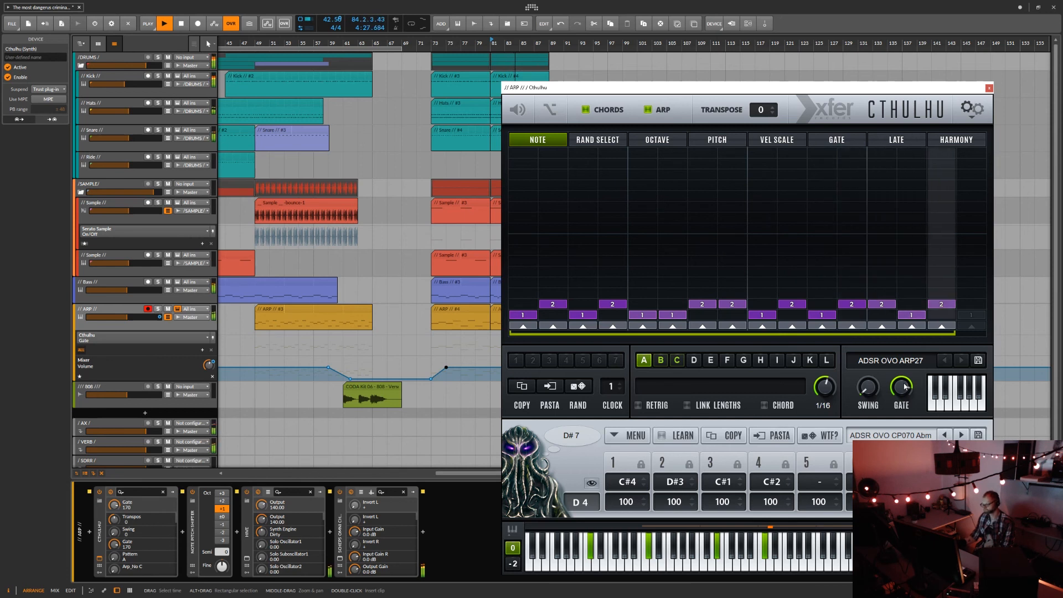
left_click(868, 391)
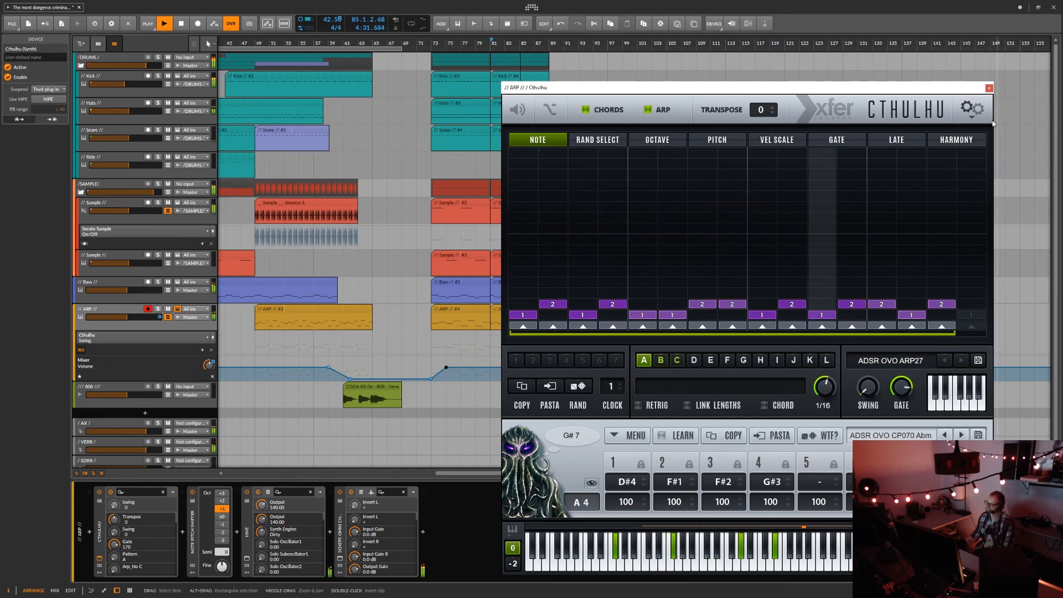
left_click_drag(957, 334, 983, 340)
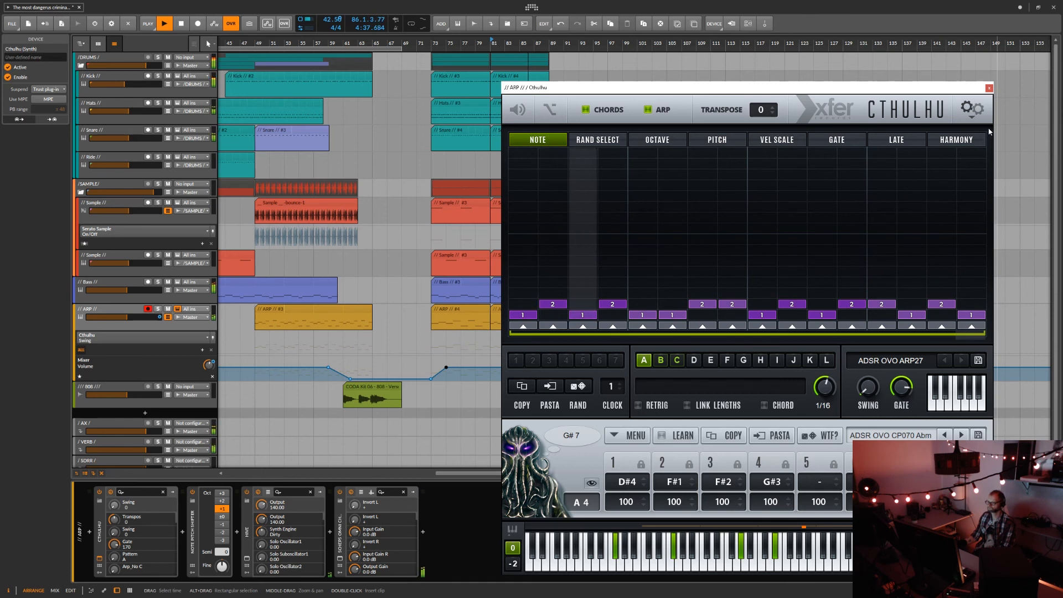
left_click(989, 88)
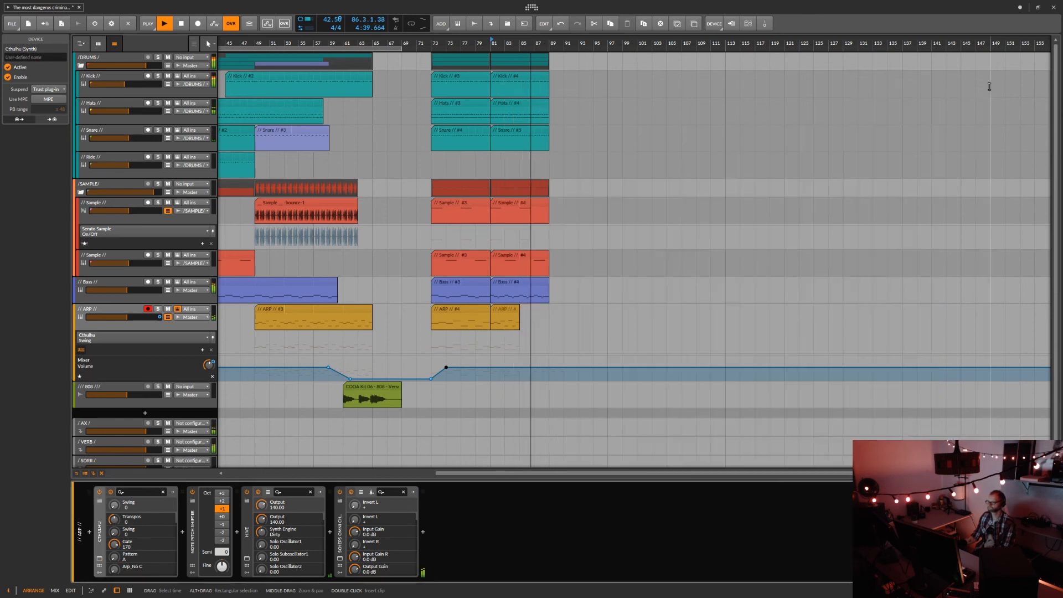
Extend the ARP and Hats clips that start at bar 81 to 16 bars, ending at bar 97.
left_click(518, 323)
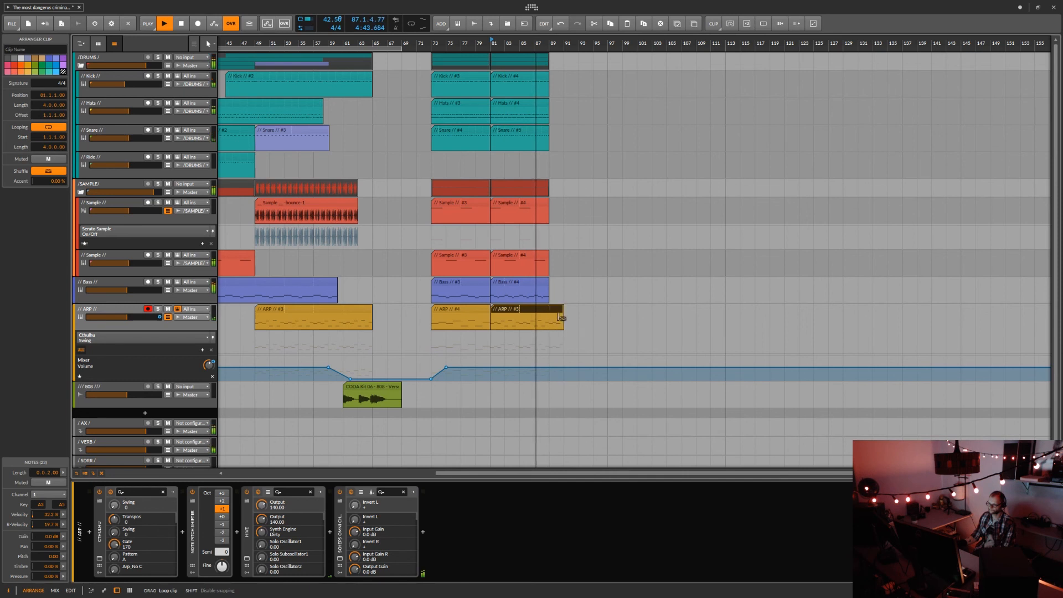
left_click_drag(592, 317, 602, 313)
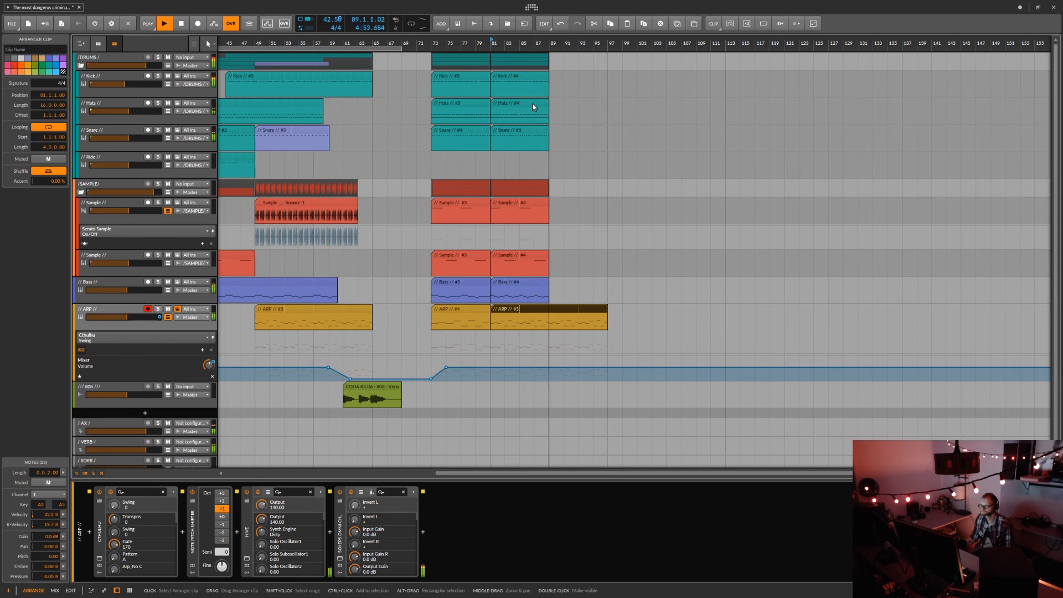
left_click(548, 104)
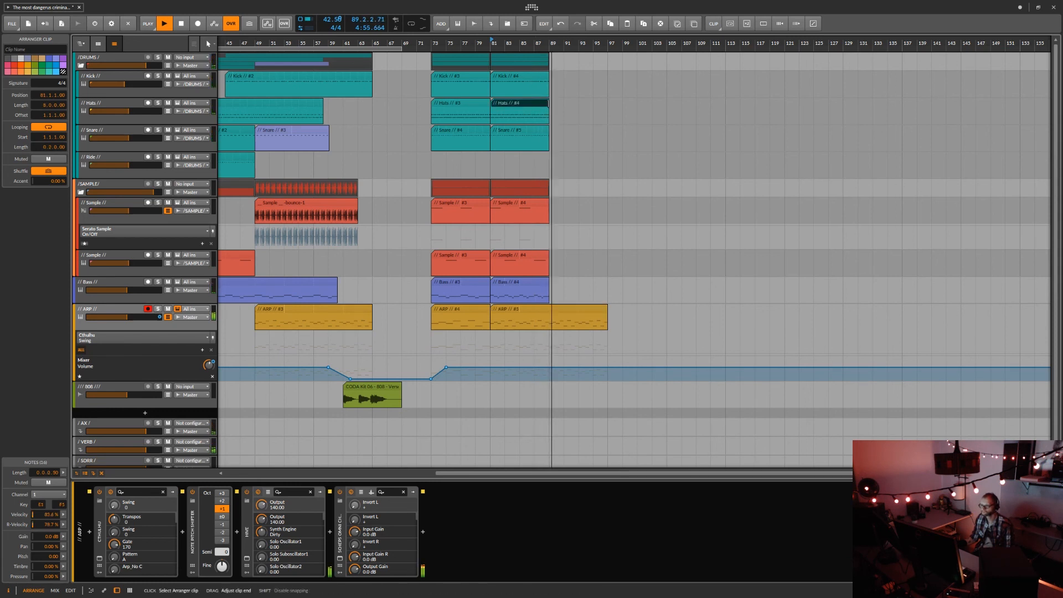
left_click_drag(548, 117, 600, 115)
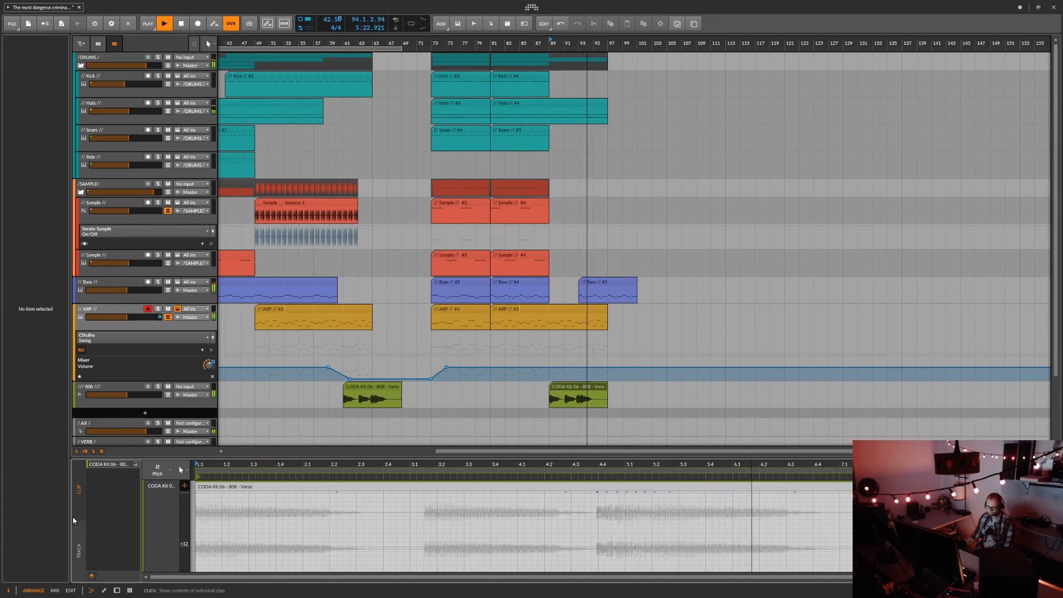
Open the 808 clip at bar 89 in the editor's track view and compress its audio to end at about bar 93.
left_click(80, 541)
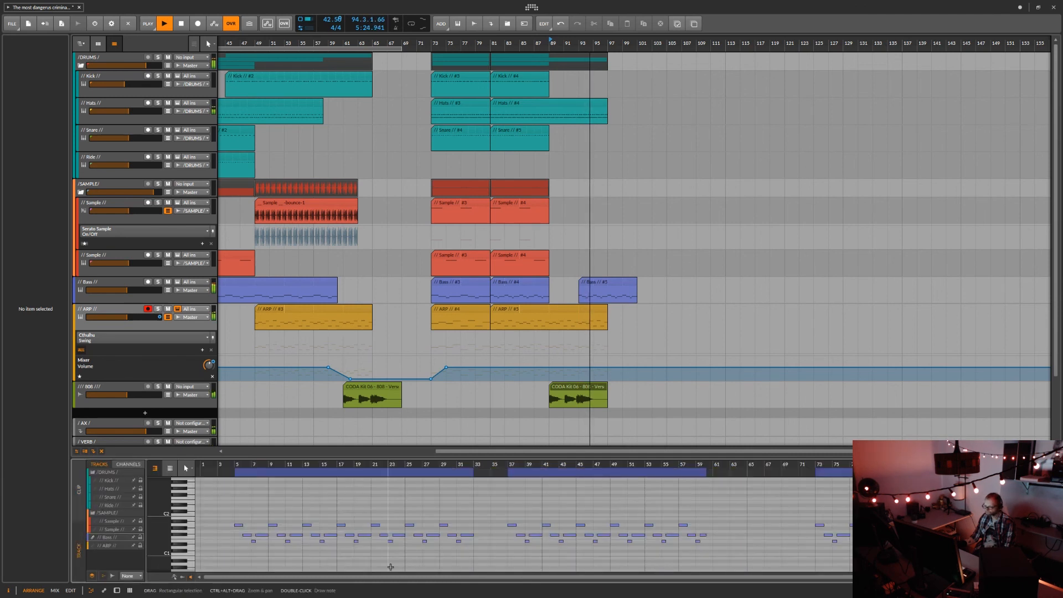
left_click(575, 387)
double_click(574, 386)
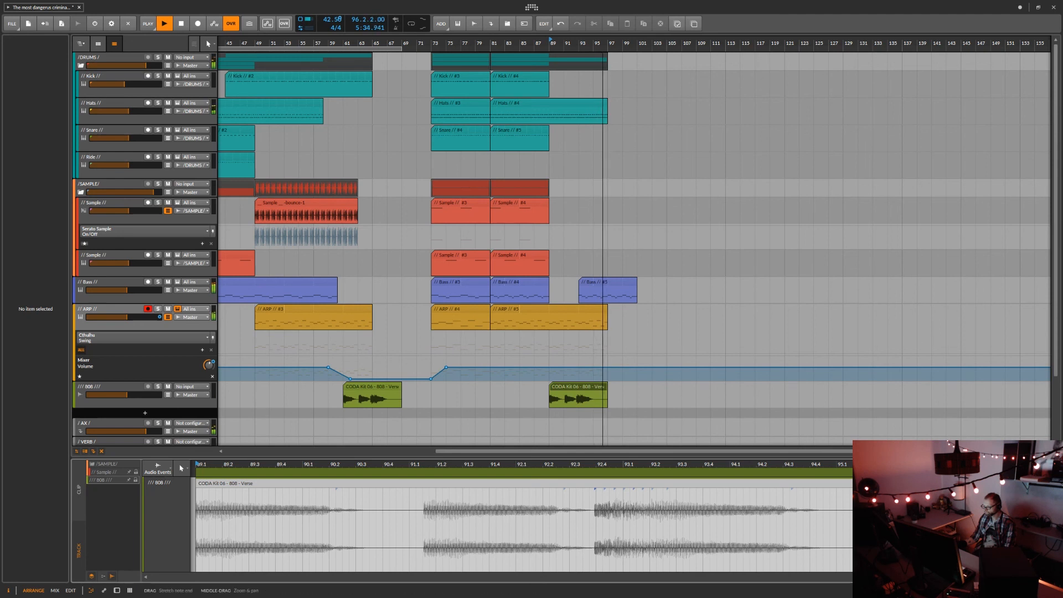
left_click_drag(1049, 541, 601, 554)
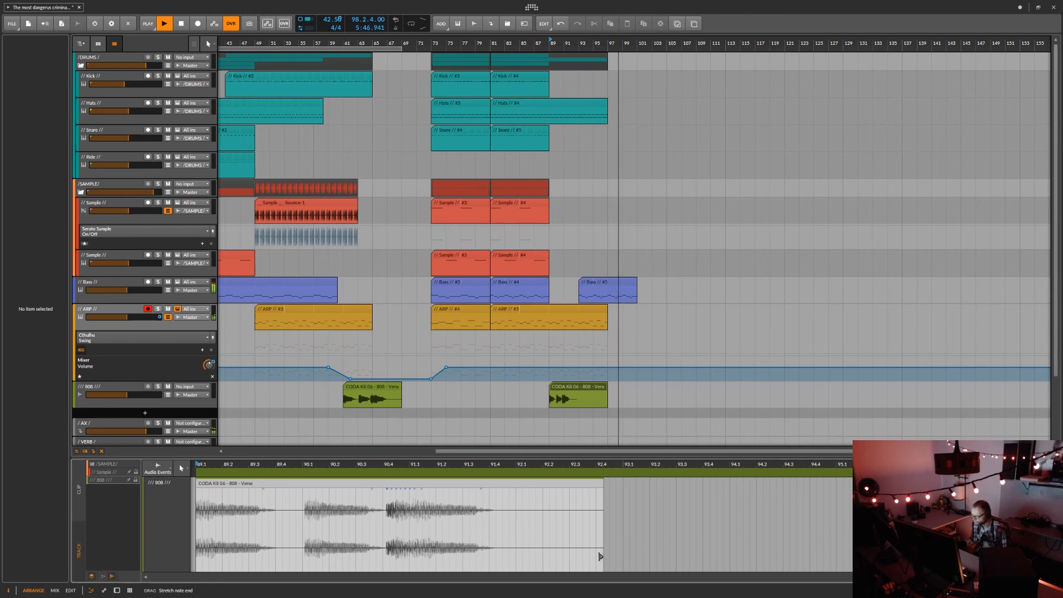
left_click_drag(600, 556, 620, 560)
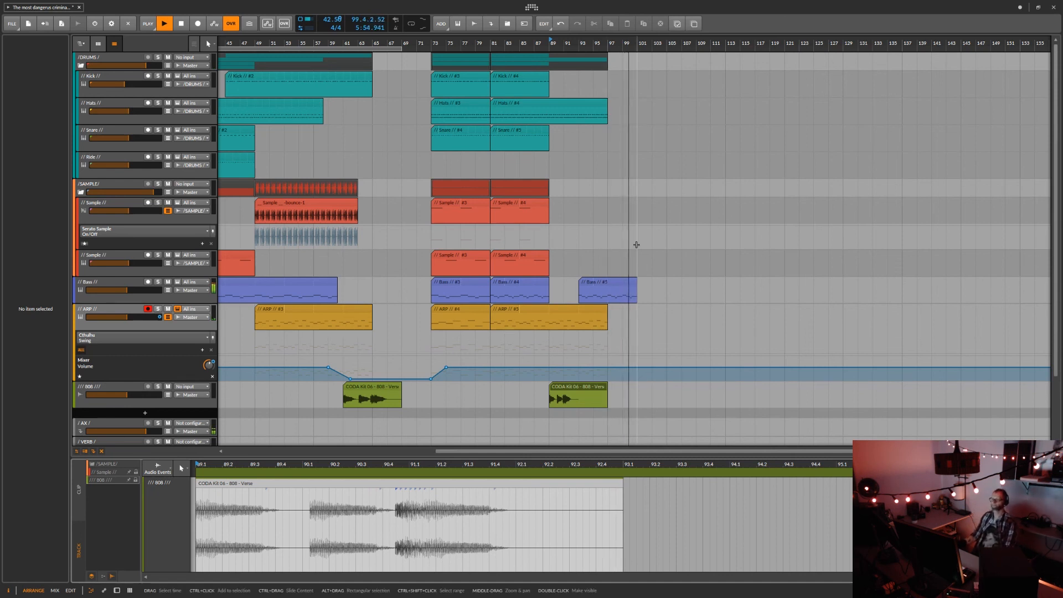
Replay from bar 89, compress the 808 audio slightly more to end just before bar 93, and stop playback.
left_click(549, 41)
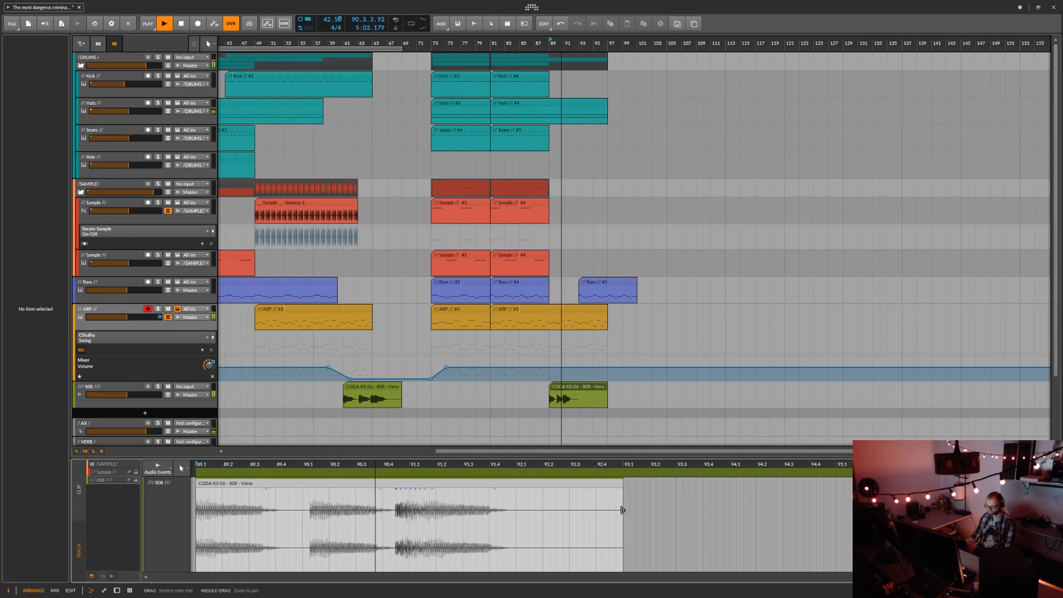
left_click_drag(623, 510, 598, 517)
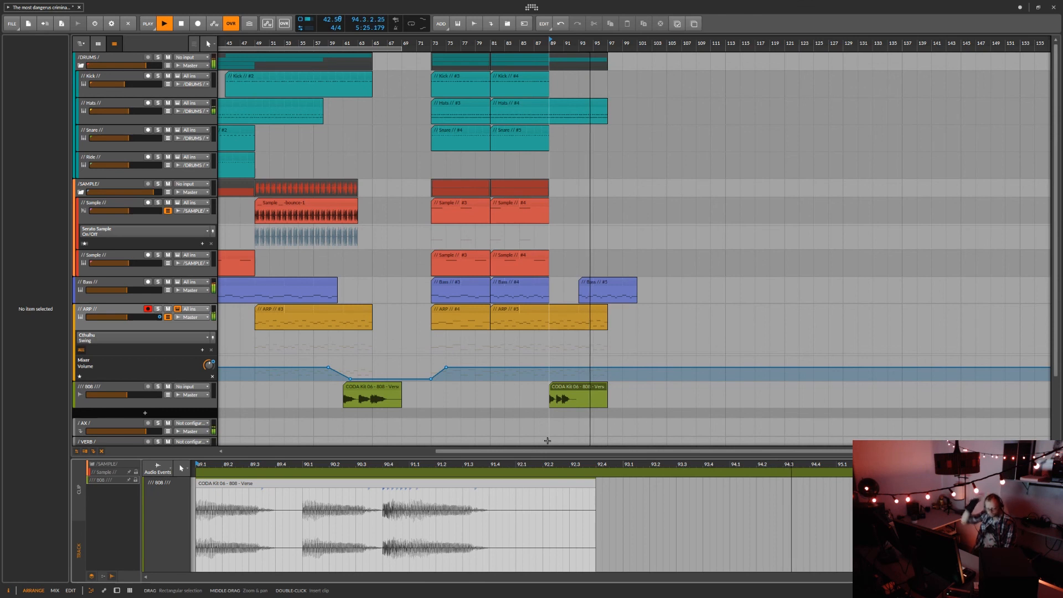
key("space")
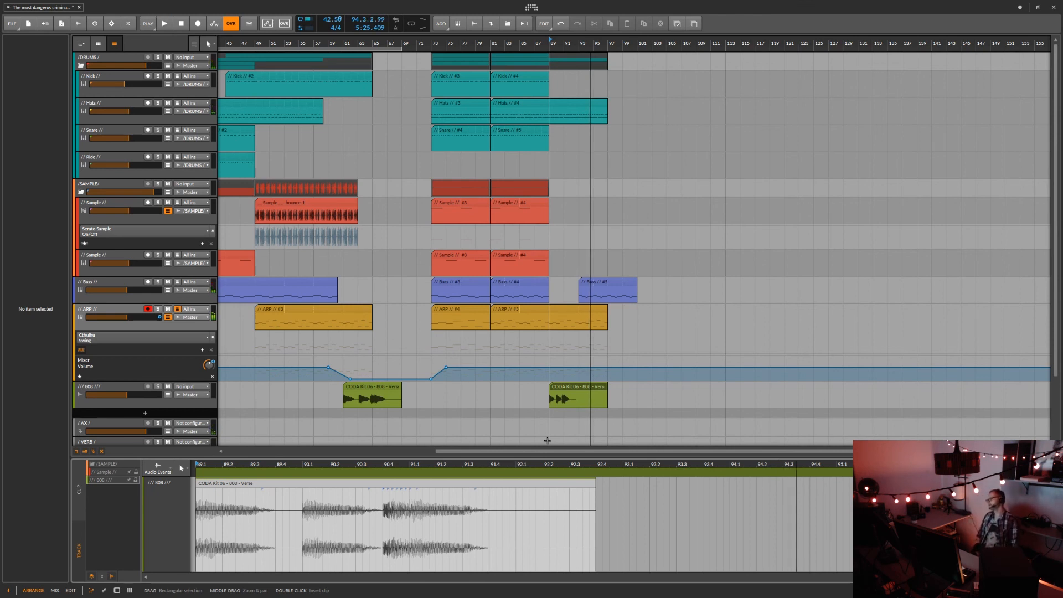